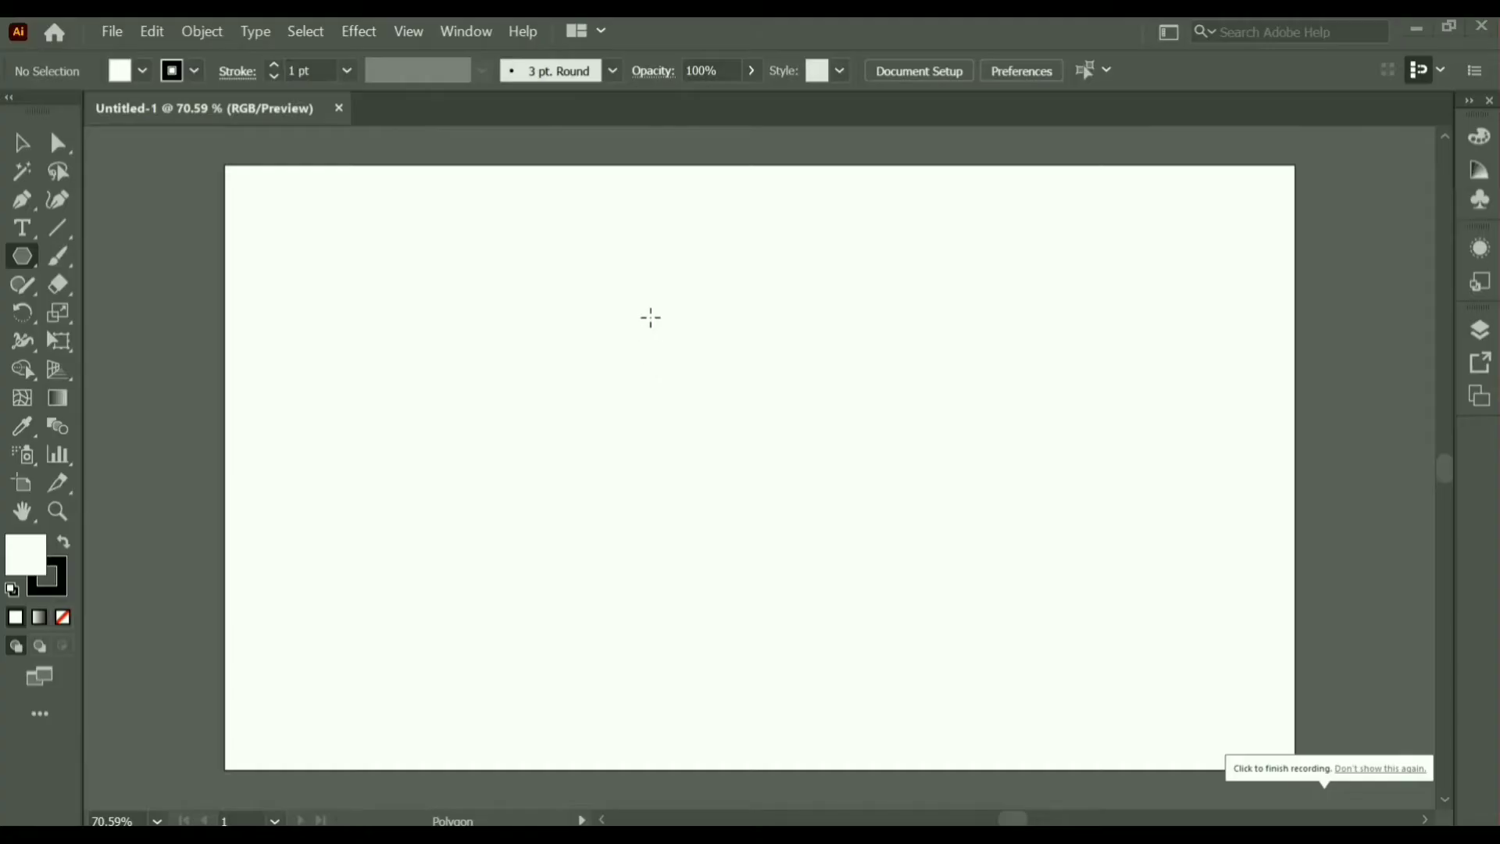
# Draw a large hexagon on the left half of the artboard with the Polygon tool
pyautogui.rightClick(23, 255)
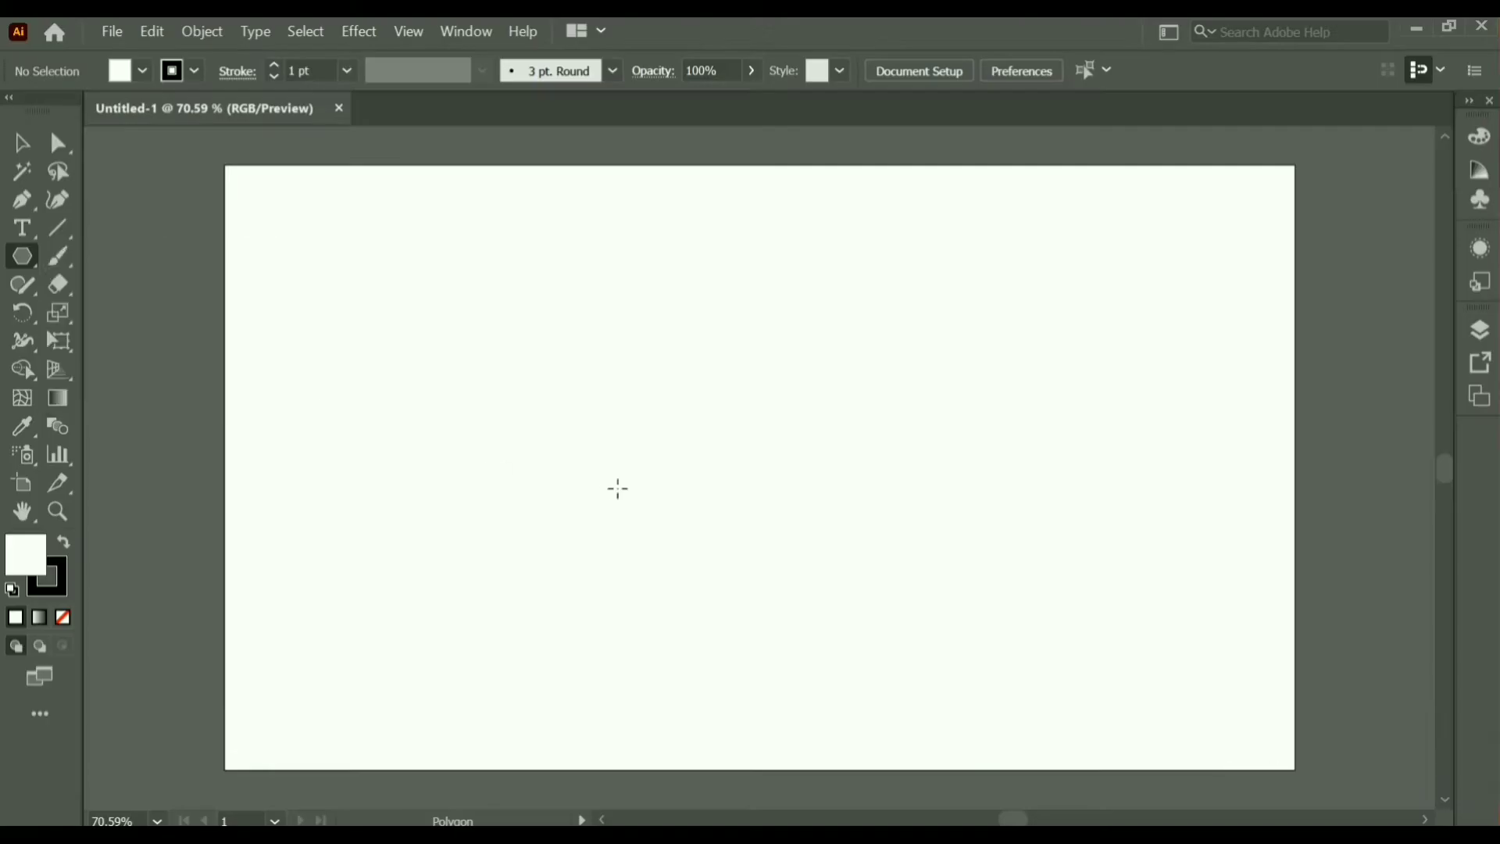
pyautogui.moveTo(636, 452)
pyautogui.mouseDown()
pyautogui.moveTo(597, 608)
pyautogui.moveTo(553, 649)
pyautogui.moveTo(529, 637)
pyautogui.mouseUp()
# Move the hexagon right and down and rotate it about 90° so a point faces up
pyautogui.moveTo(642, 461); pyautogui.dragTo(697, 459)
pyautogui.hotkey('ctrl', 'z')
pyautogui.click(21, 145)
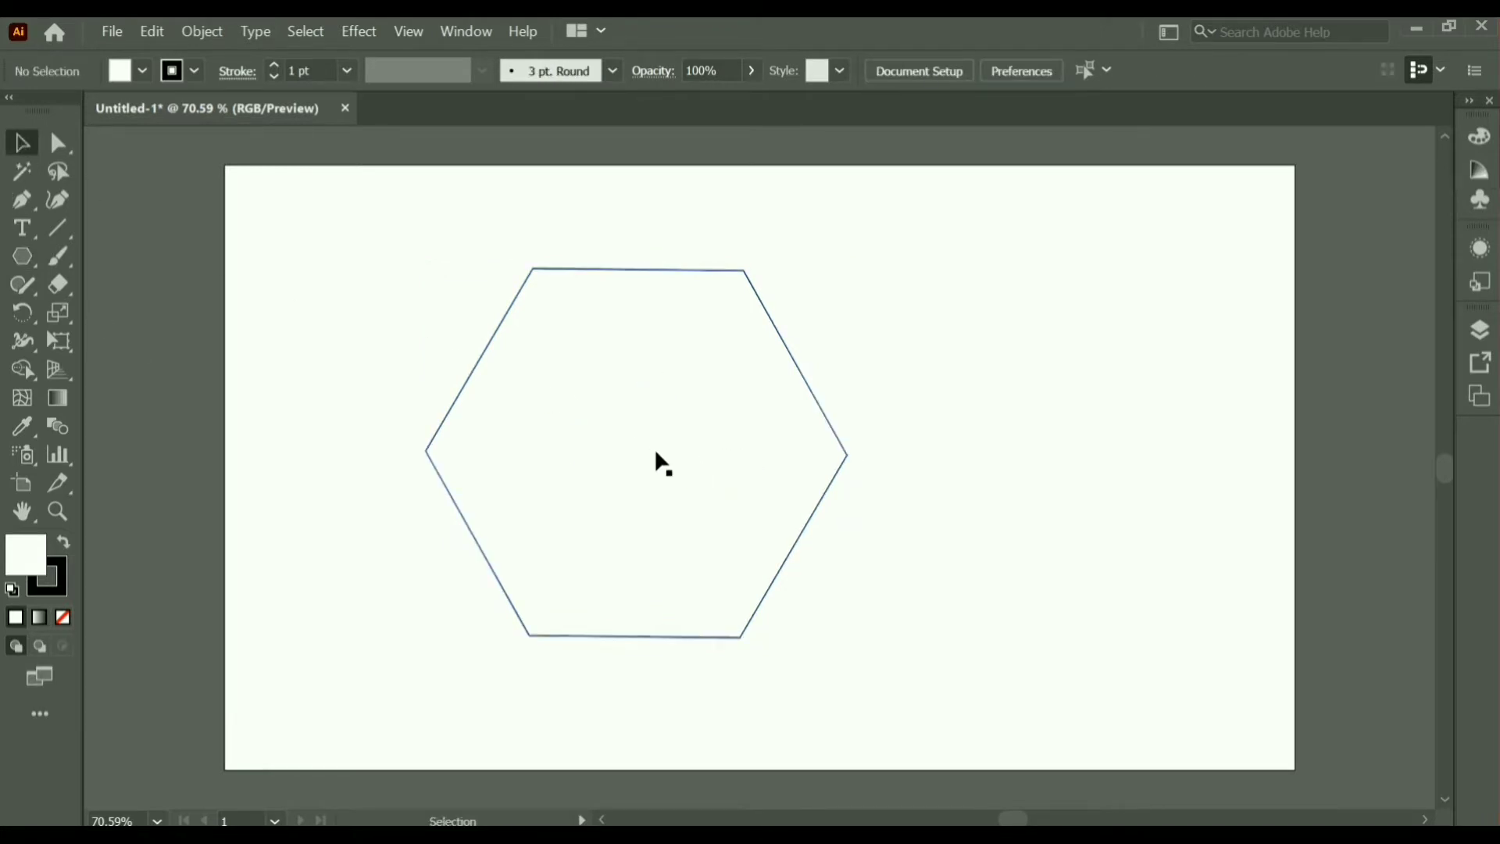
pyautogui.moveTo(525, 366); pyautogui.dragTo(595, 420)
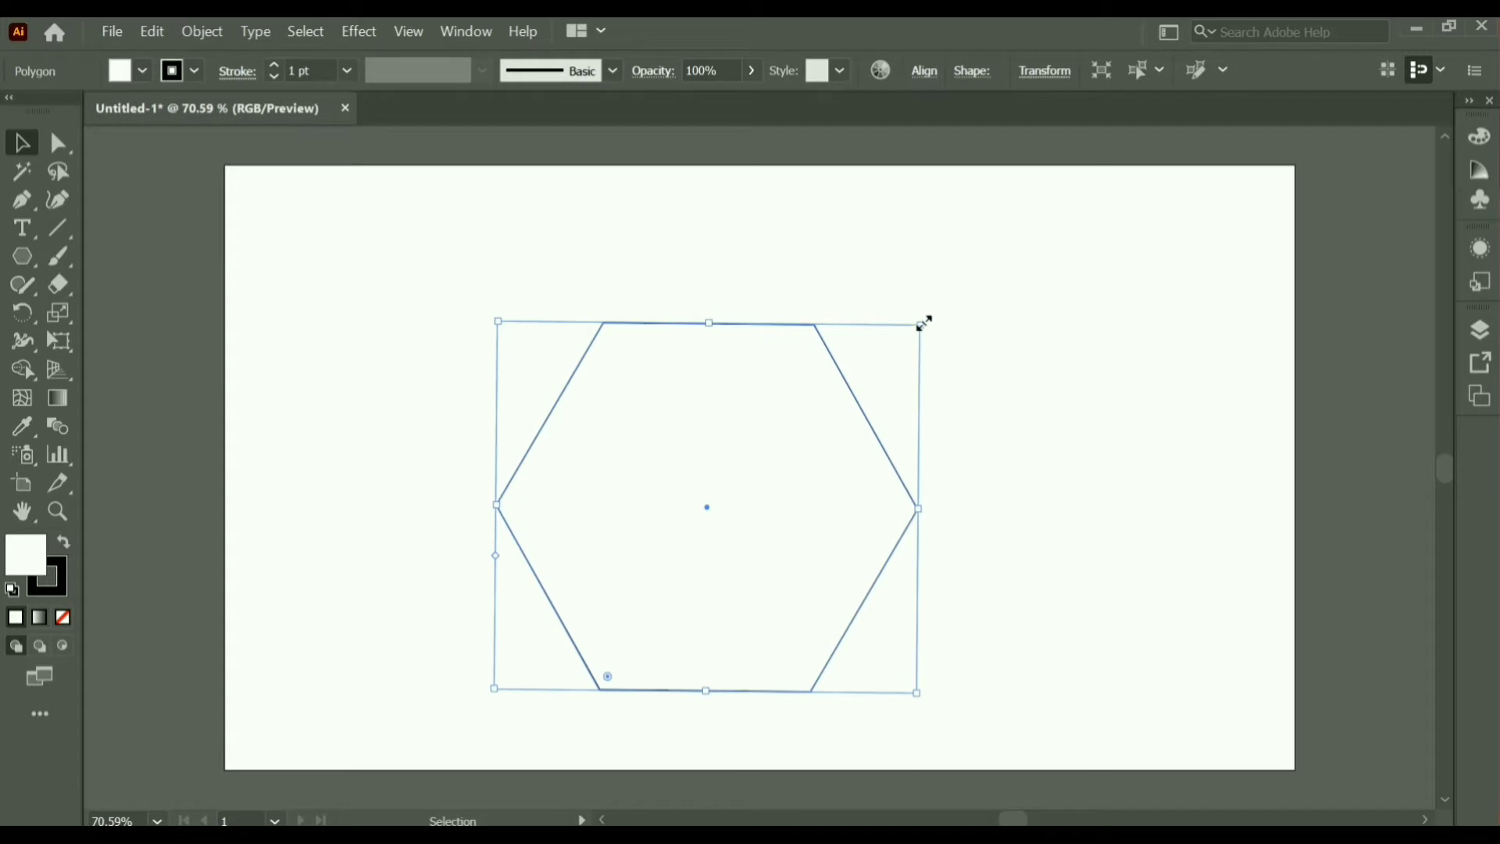
pyautogui.moveTo(921, 320)
pyautogui.mouseDown()
pyautogui.moveTo(850, 705)
pyautogui.moveTo(861, 686)
pyautogui.mouseUp()
# Isolate the hexagon and move it up toward the artboard centre
pyautogui.click(952, 580)
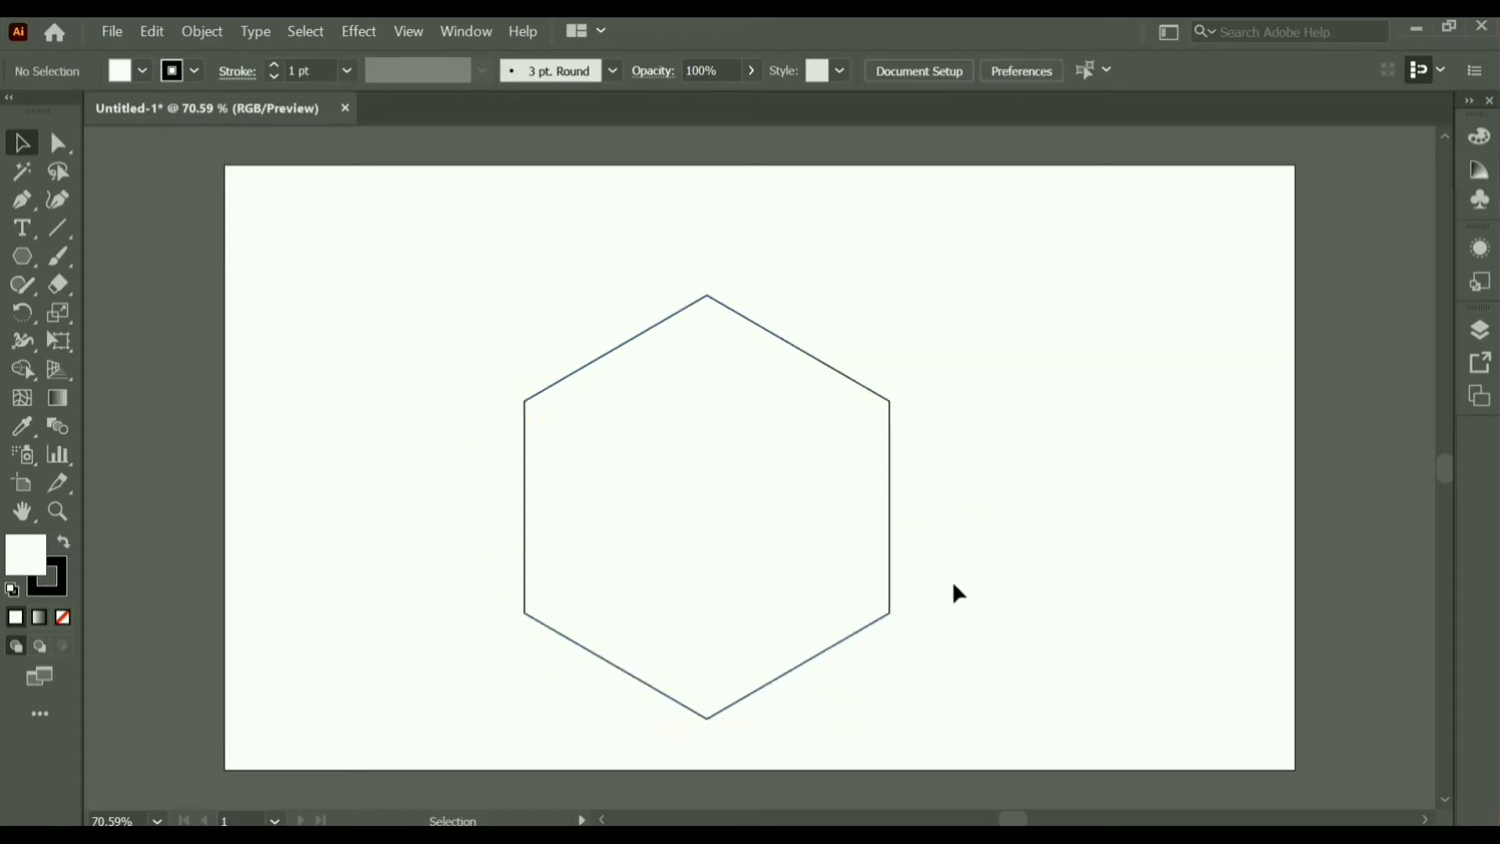
pyautogui.doubleClick(697, 508)
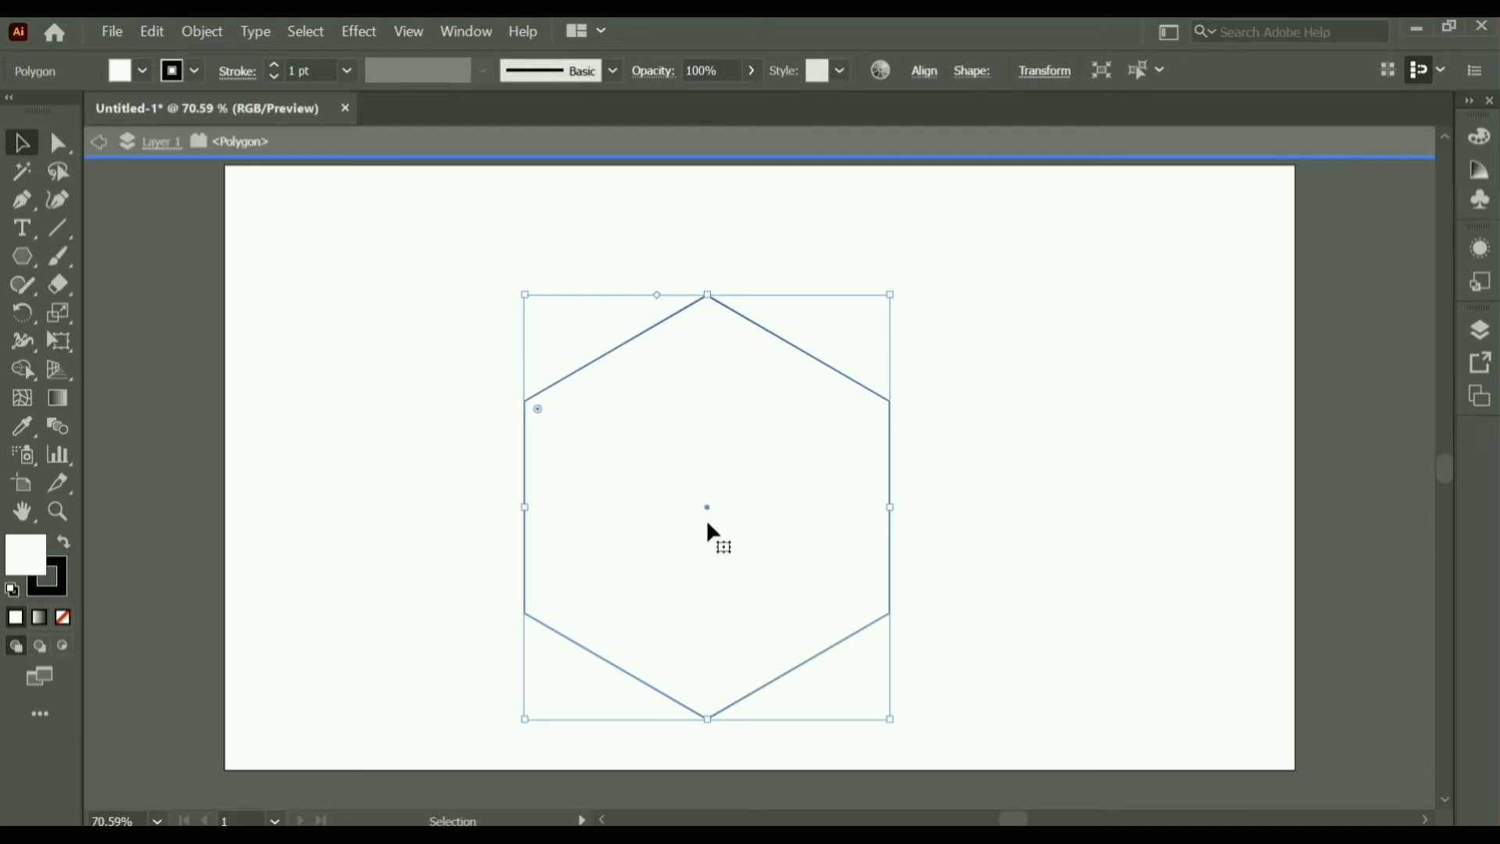
pyautogui.moveTo(706, 519); pyautogui.dragTo(742, 478)
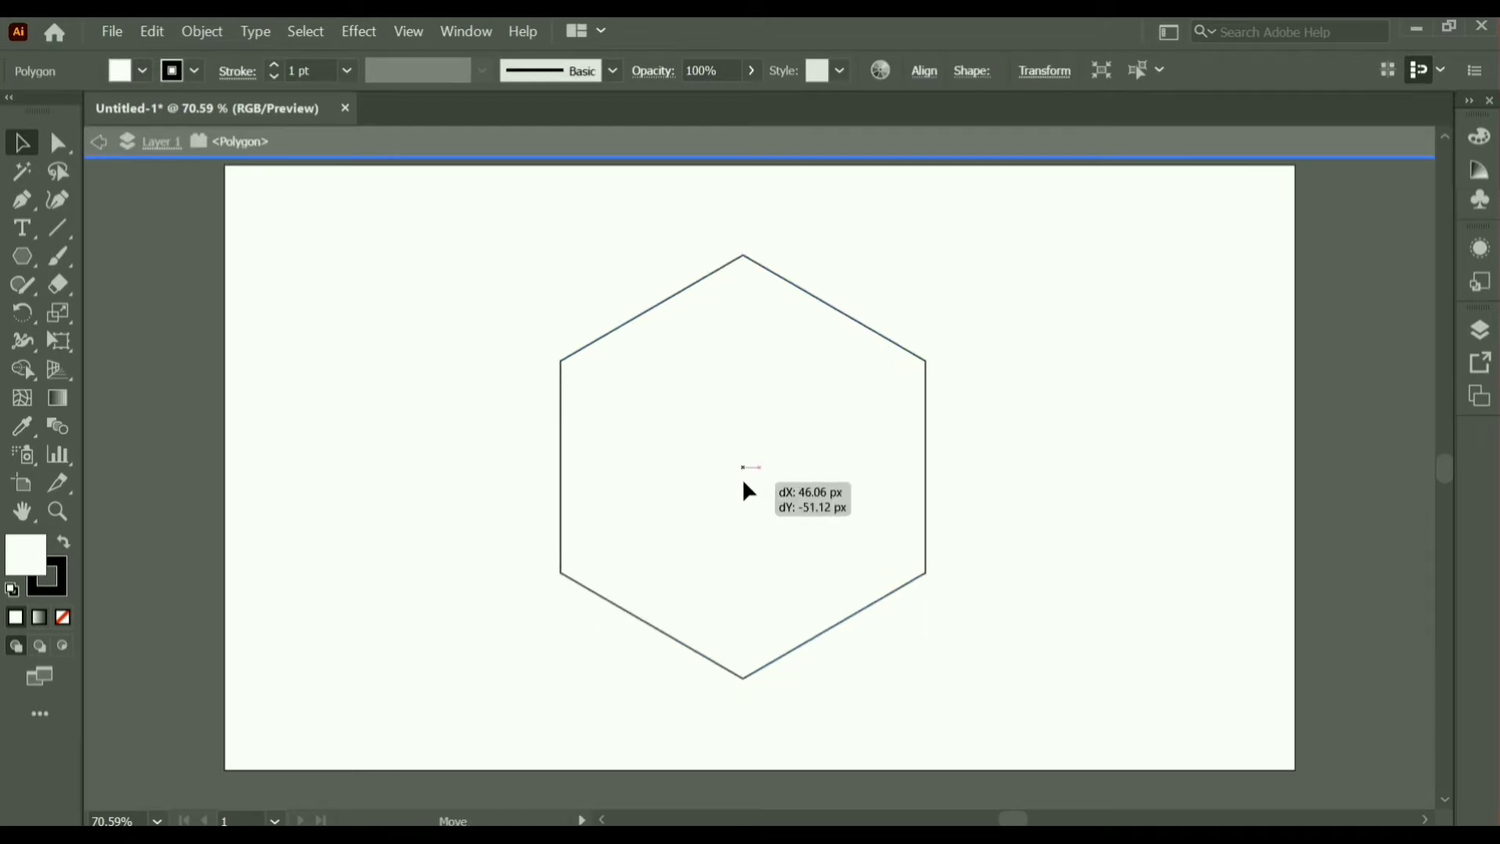
pyautogui.click(992, 575)
pyautogui.click(59, 262)
pyautogui.click(62, 228)
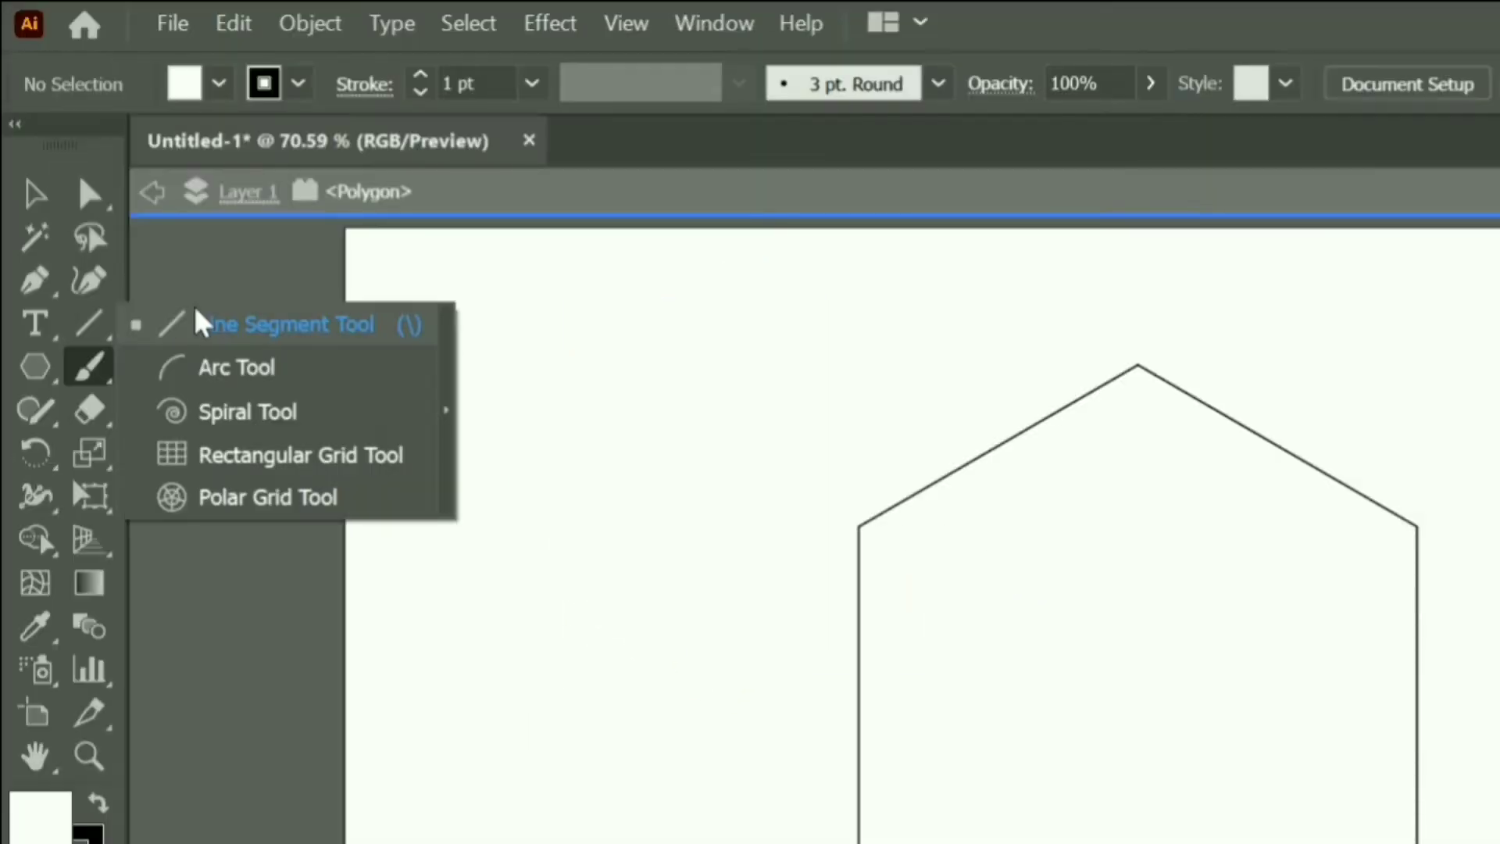
# Draw three line segments joining the hexagon's opposite vertices through its centre
pyautogui.click(234, 324)
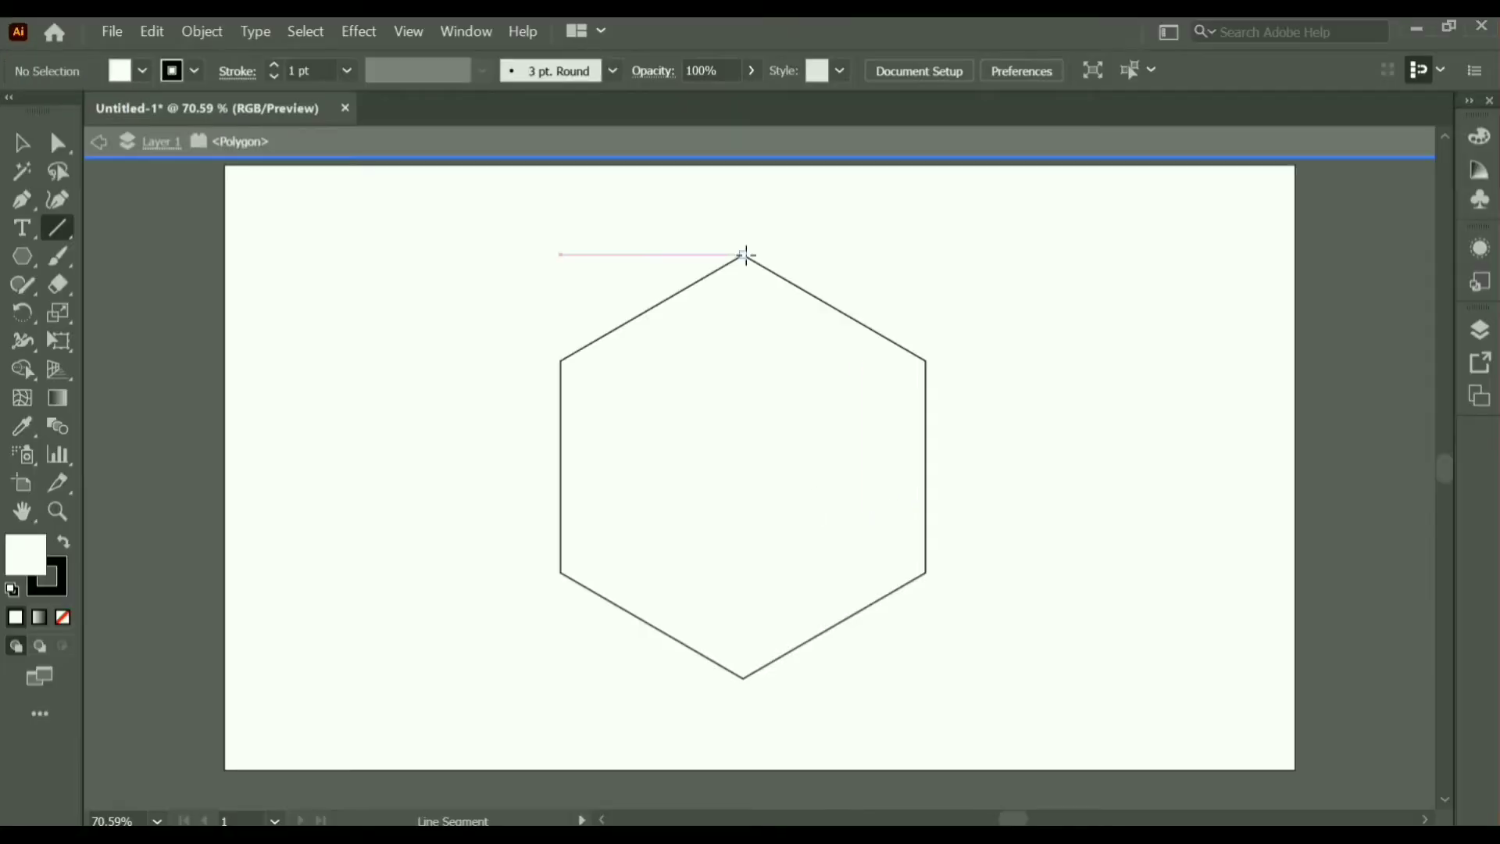
pyautogui.moveTo(744, 255); pyautogui.dragTo(744, 688)
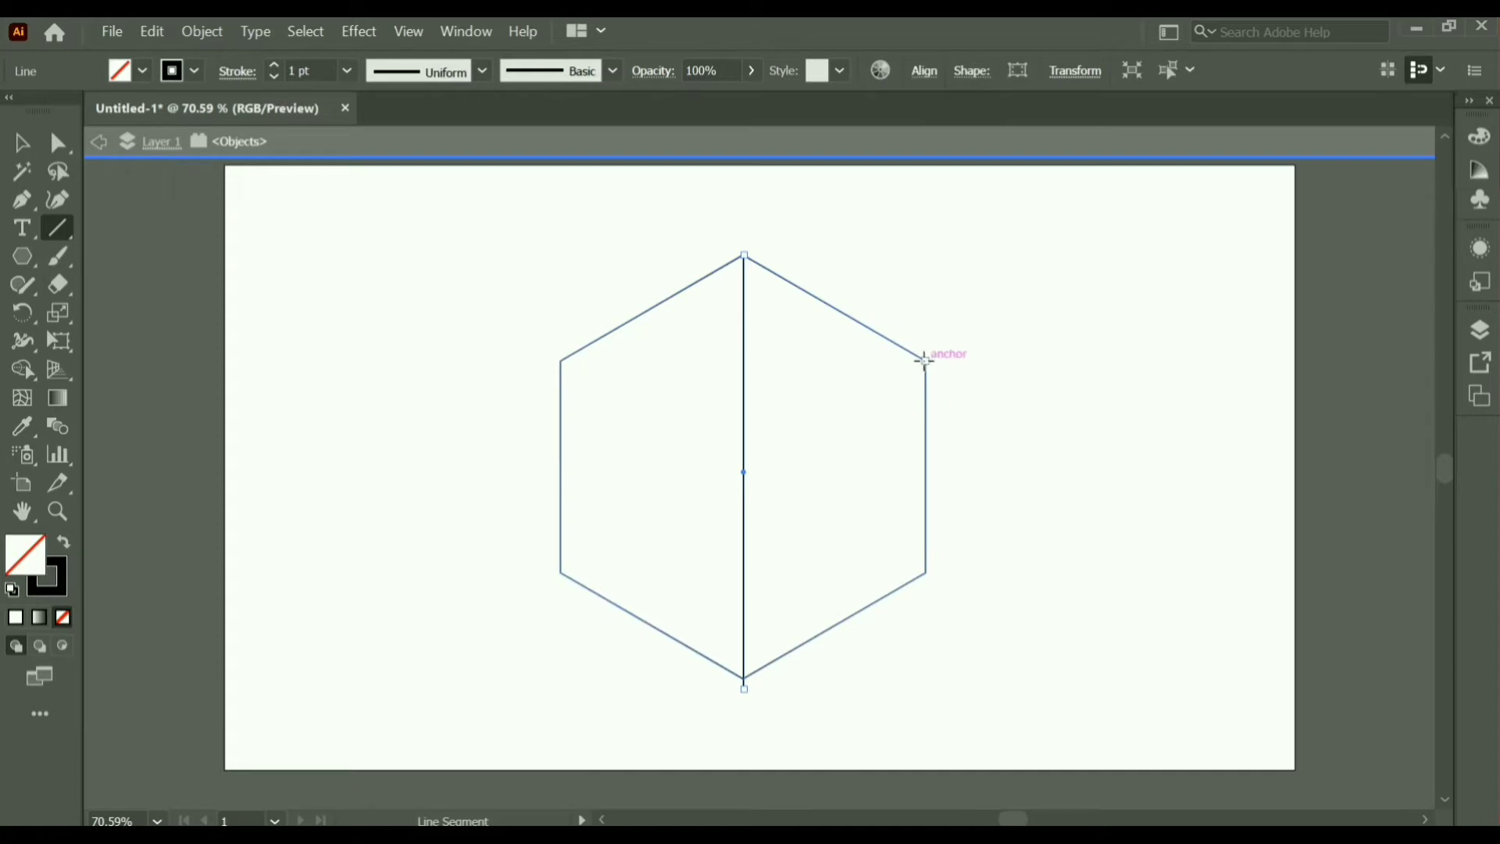
pyautogui.moveTo(925, 360); pyautogui.dragTo(560, 573)
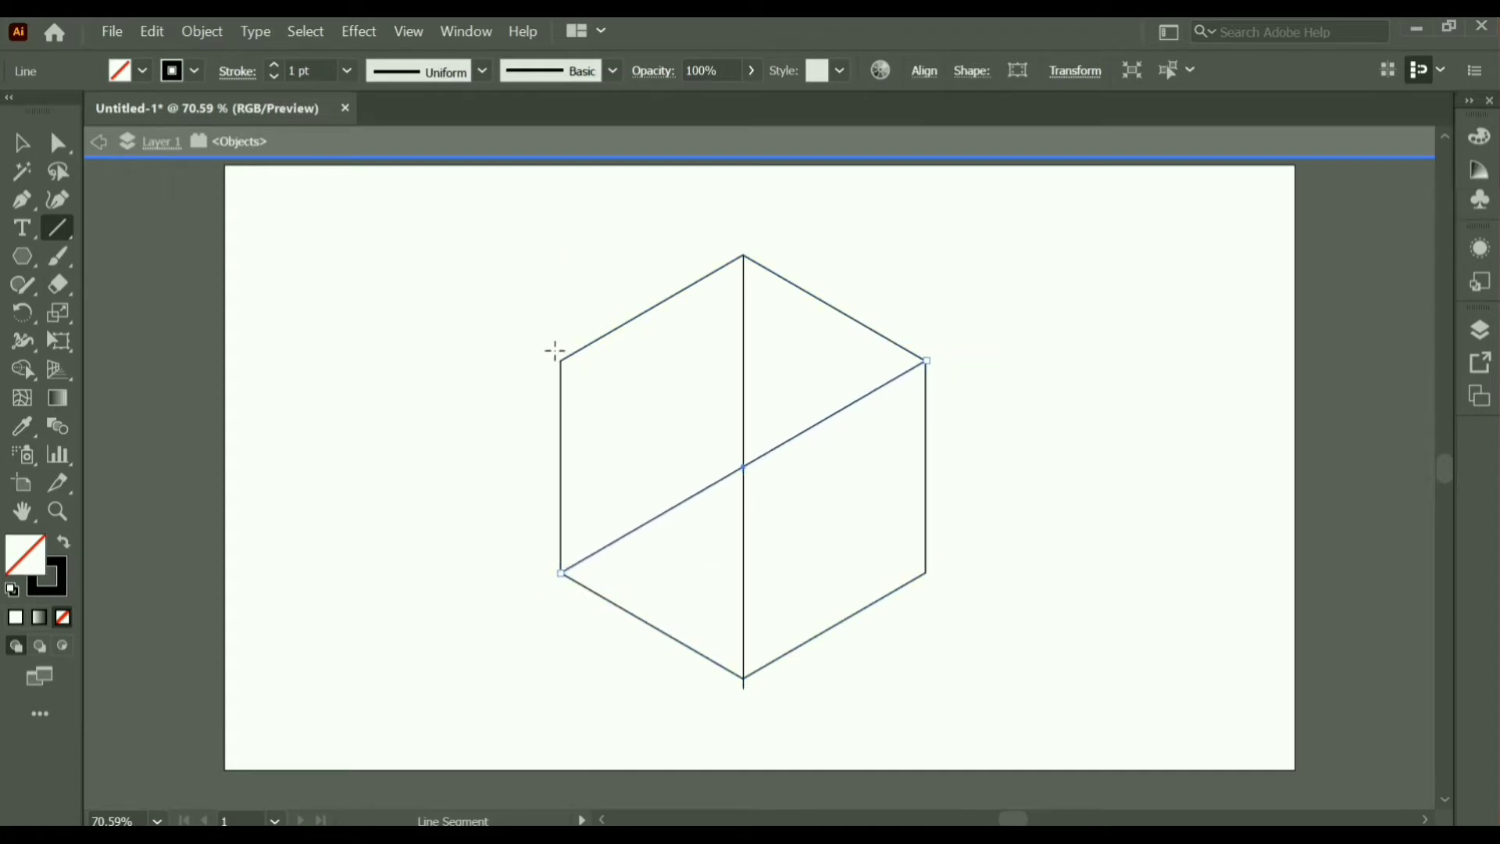
pyautogui.moveTo(560, 361); pyautogui.dragTo(926, 573)
# Dismiss the line options dialog and marquee-select the hexagon with all three lines
pyautogui.click(397, 338)
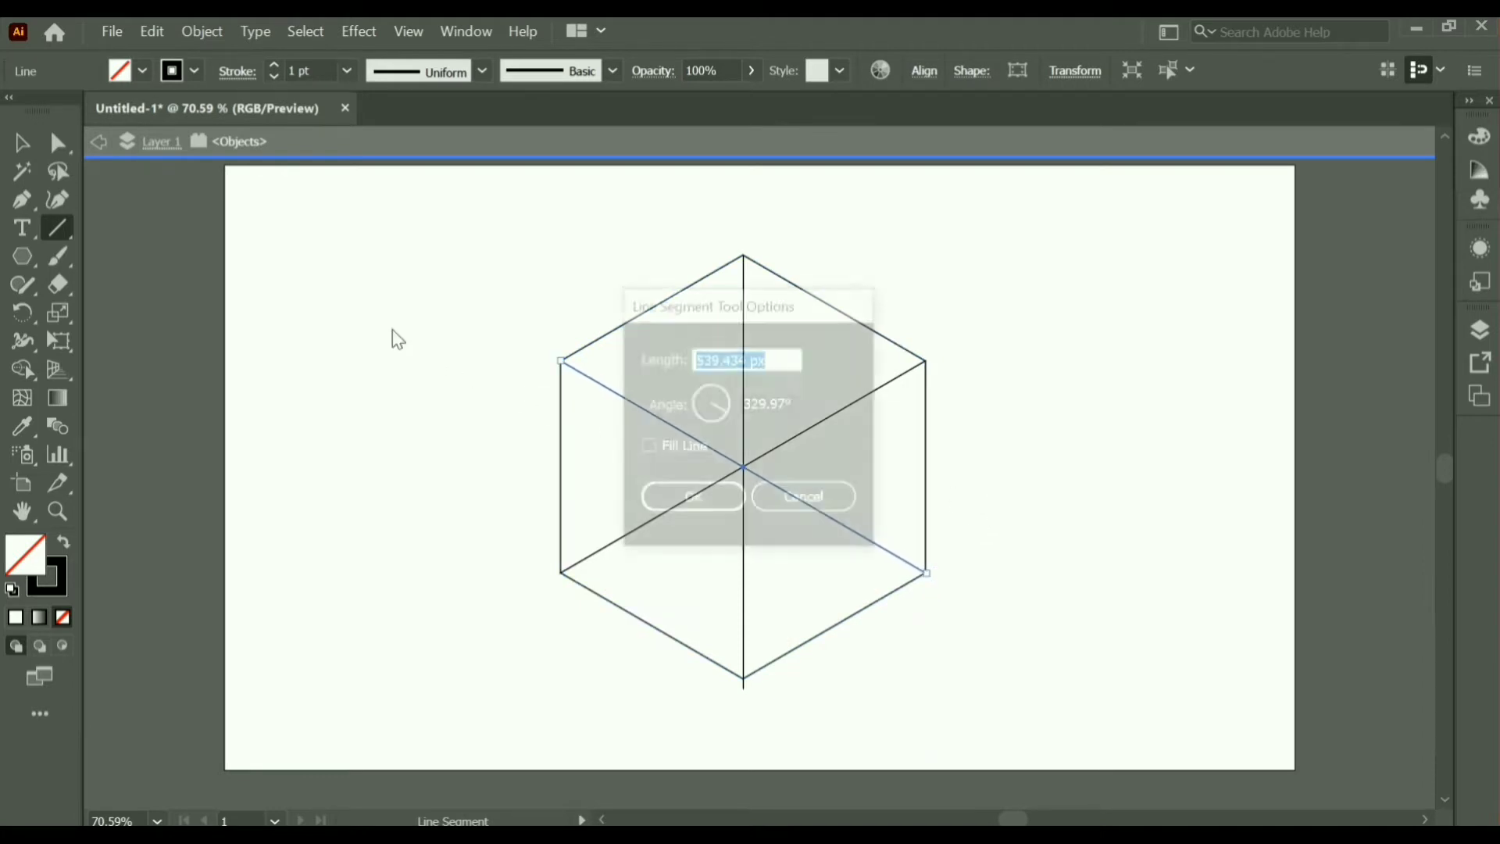
pyautogui.click(820, 498)
pyautogui.click(22, 142)
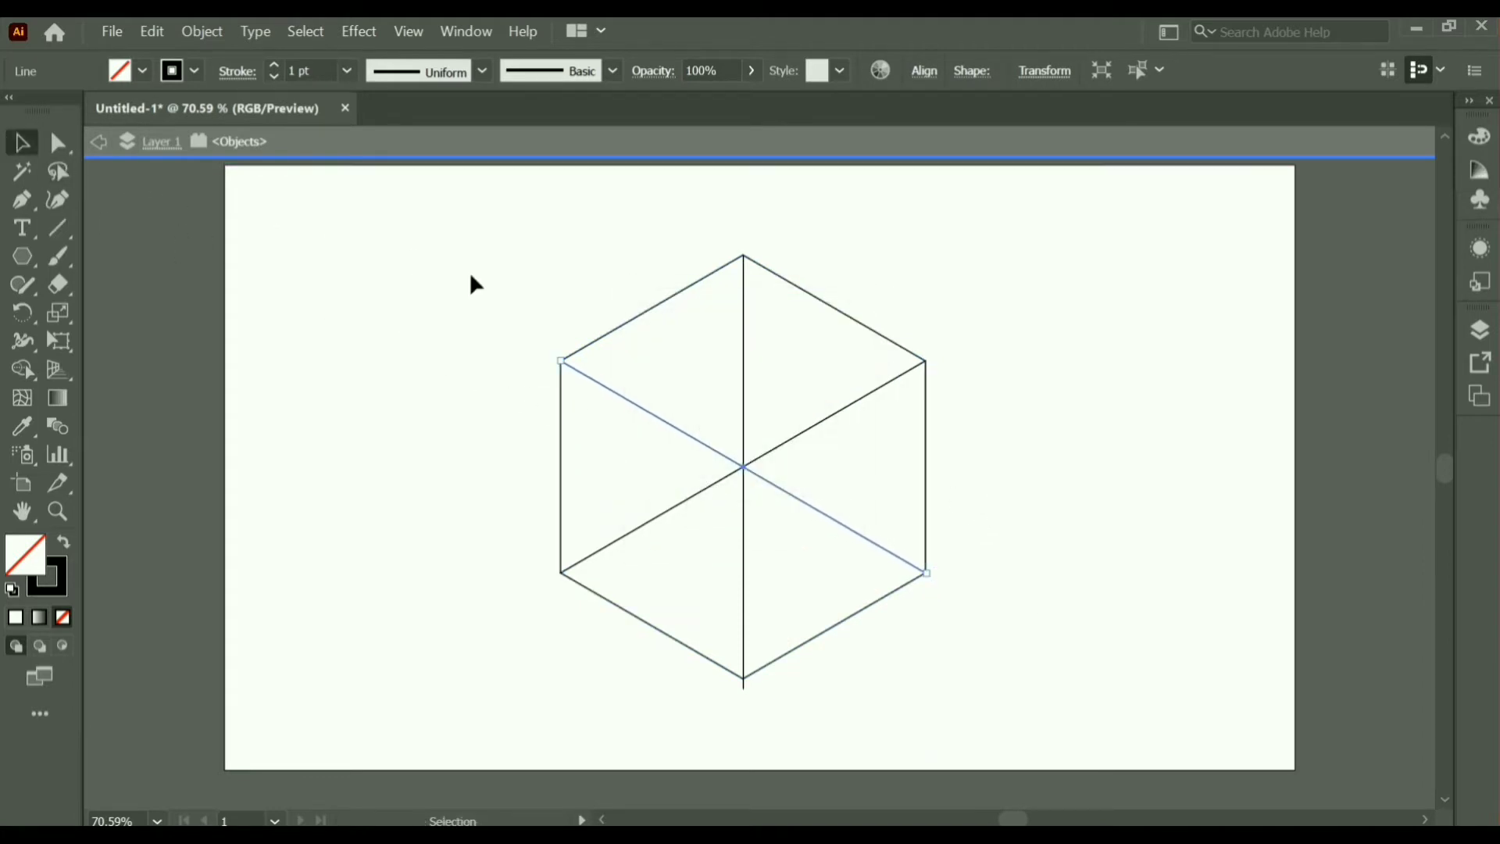
pyautogui.moveTo(520, 226); pyautogui.dragTo(1006, 610)
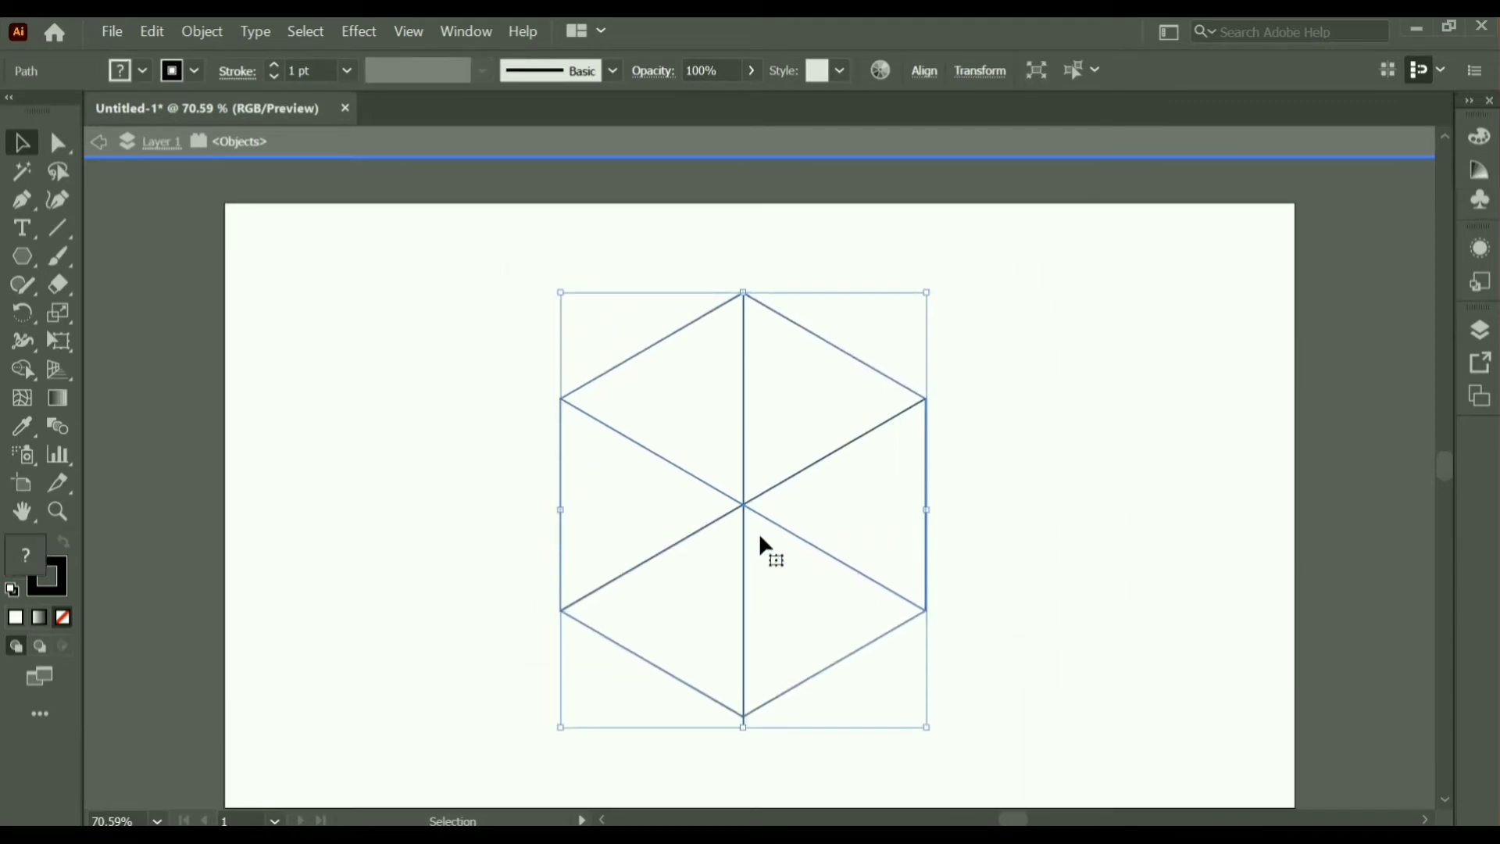
# Split the hexagon and lines into triangles with Pathfinder's Divide
pyautogui.scroll(1, 788, 536)
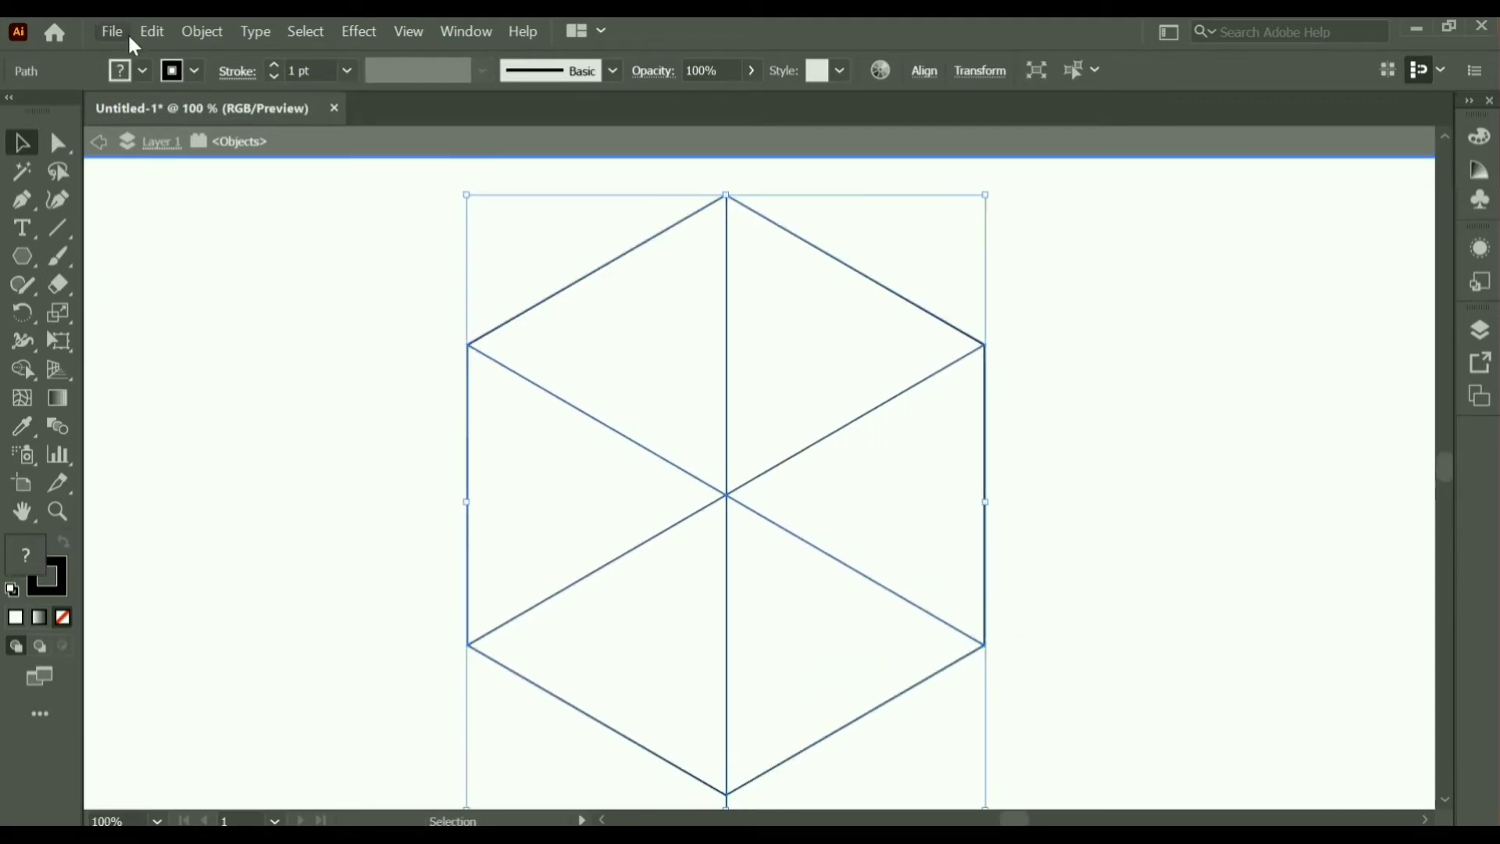
pyautogui.click(453, 33)
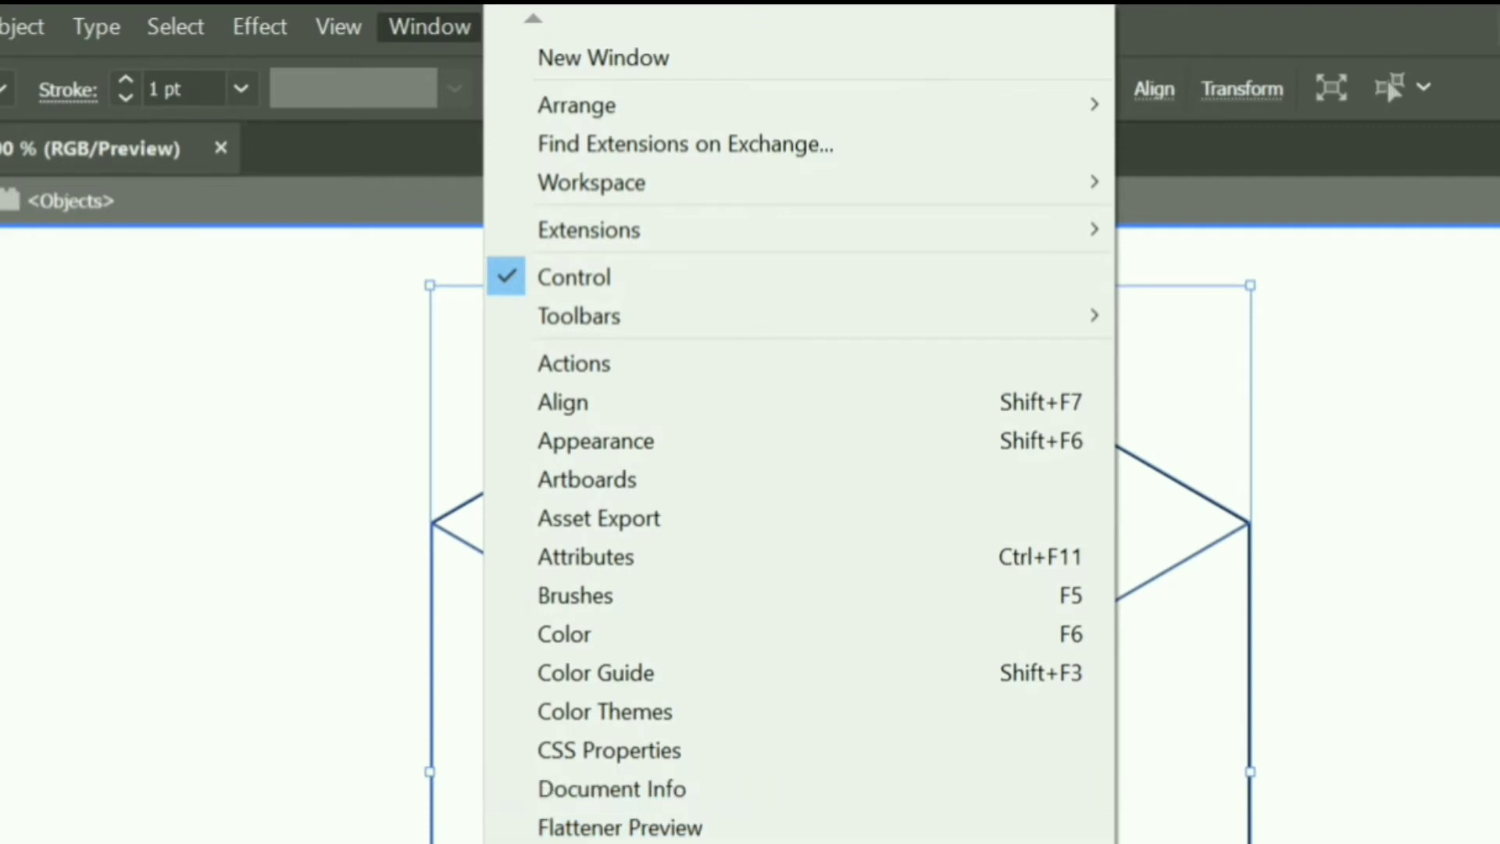
pyautogui.click(617, 812)
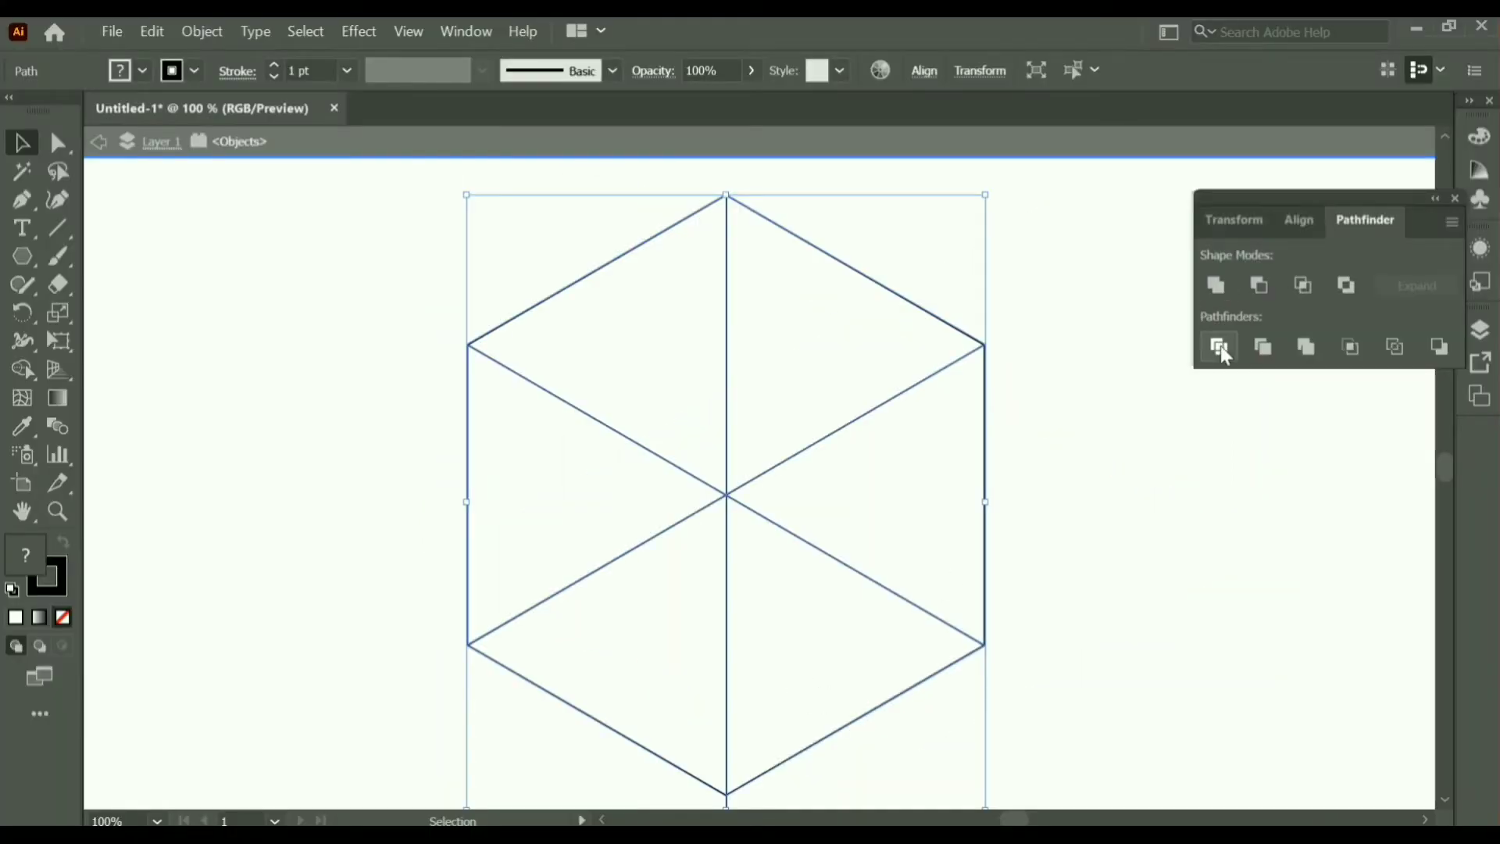
pyautogui.click(1220, 349)
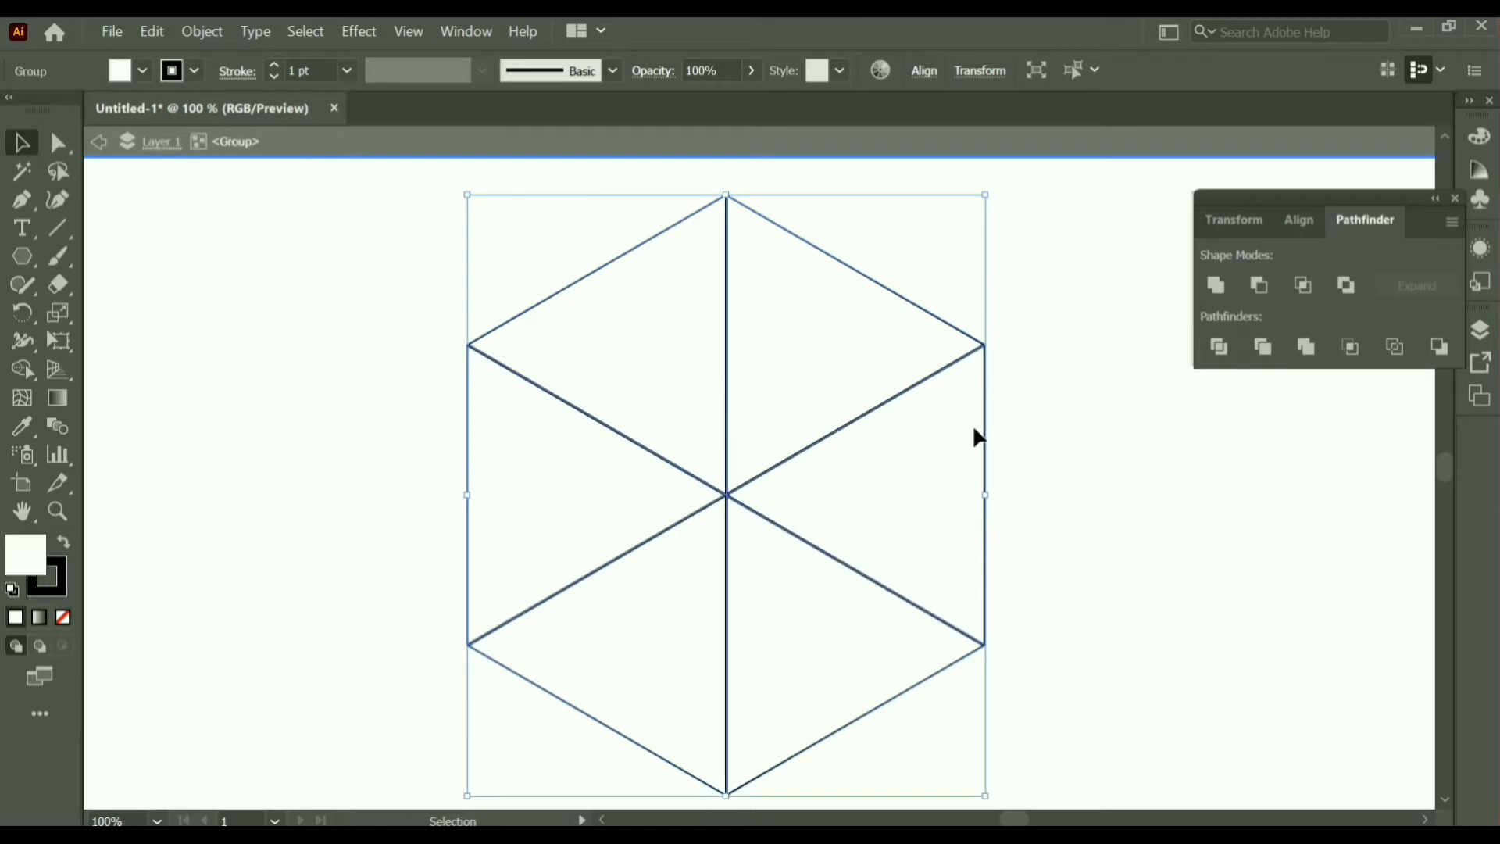
# Unite the two top triangles into the cube's top face
pyautogui.hotkey('ctrl', '-')
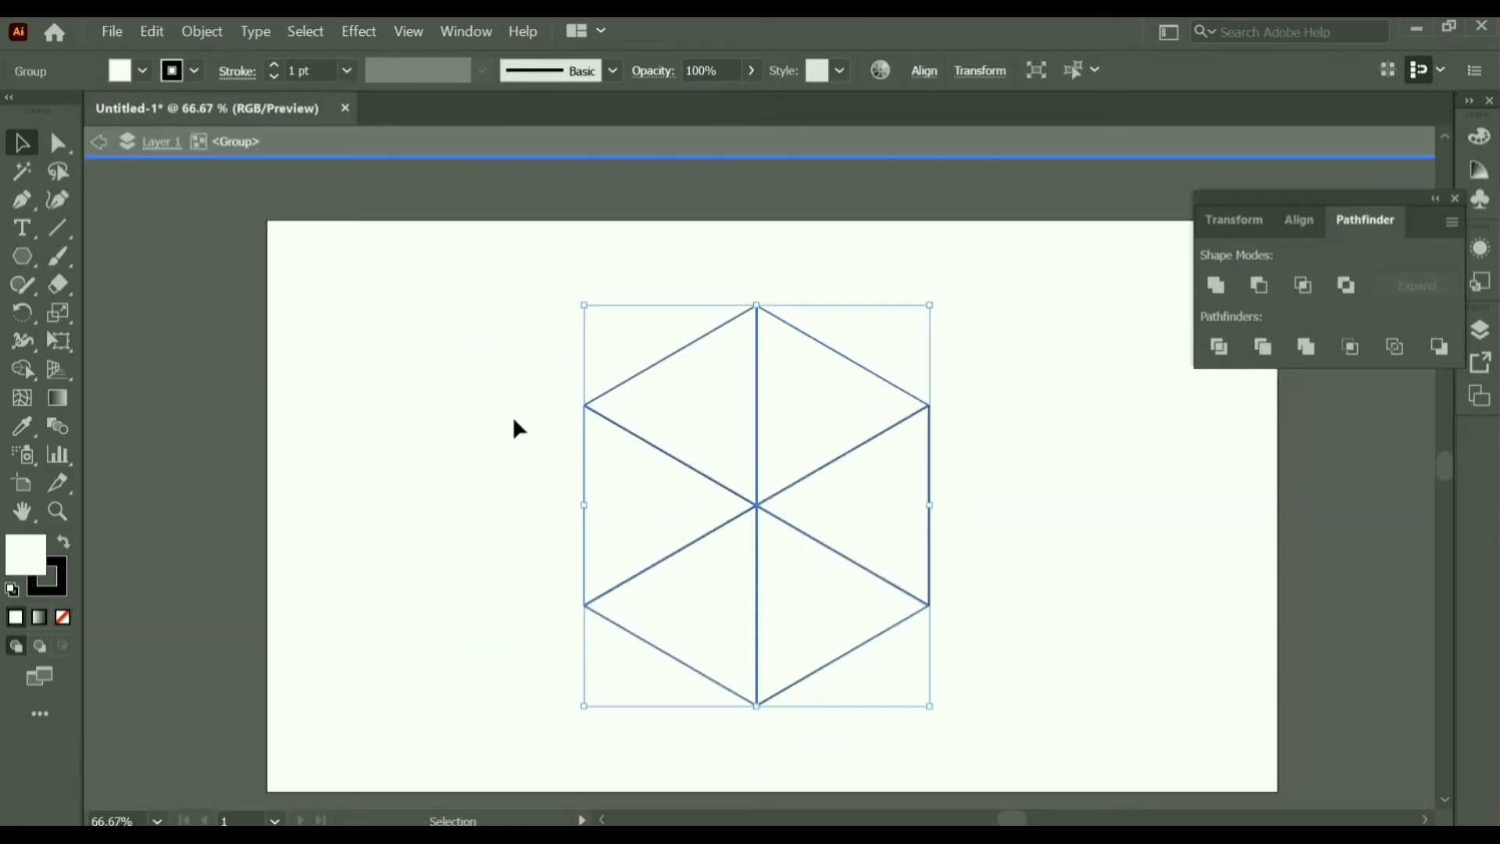
pyautogui.click(513, 422)
pyautogui.moveTo(774, 345); pyautogui.dragTo(854, 281)
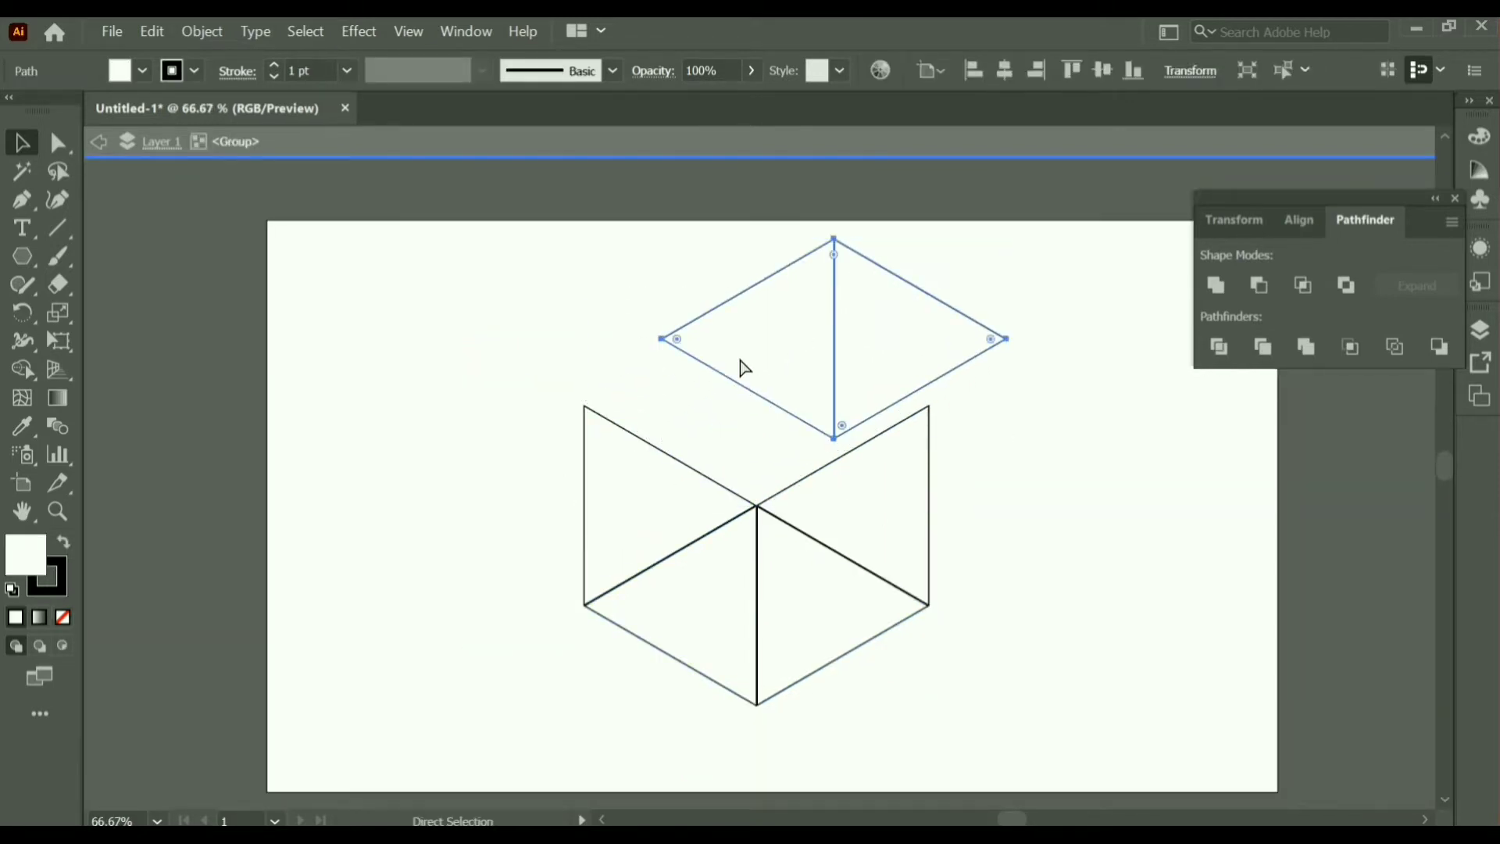
pyautogui.hotkey('ctrl', 'z')
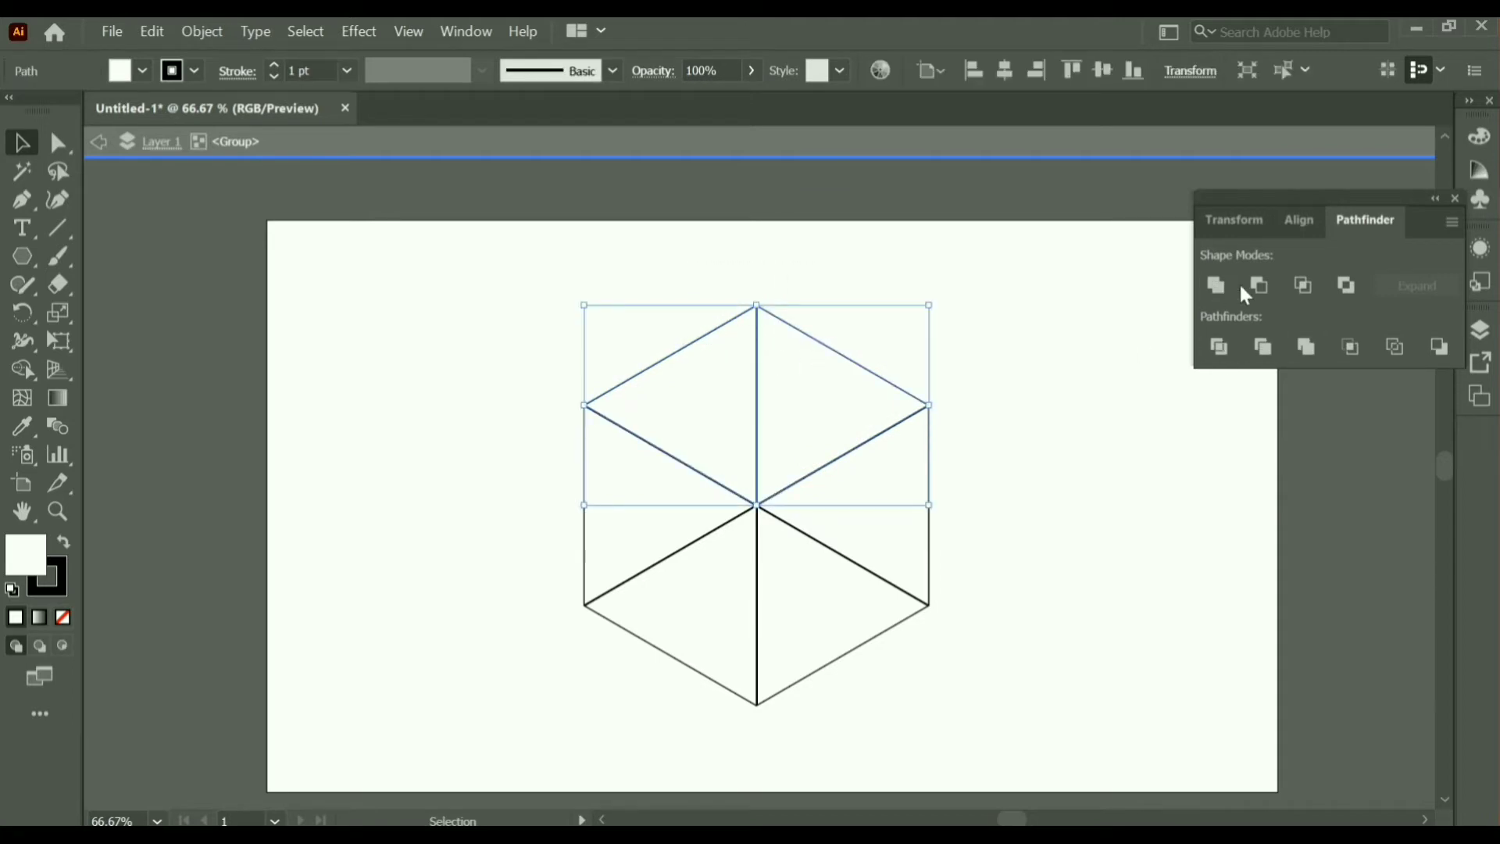
pyautogui.click(1217, 286)
pyautogui.click(1047, 547)
# Unite the right-face and left-face triangle pairs, then select the whole cube
pyautogui.moveTo(973, 538); pyautogui.dragTo(879, 643)
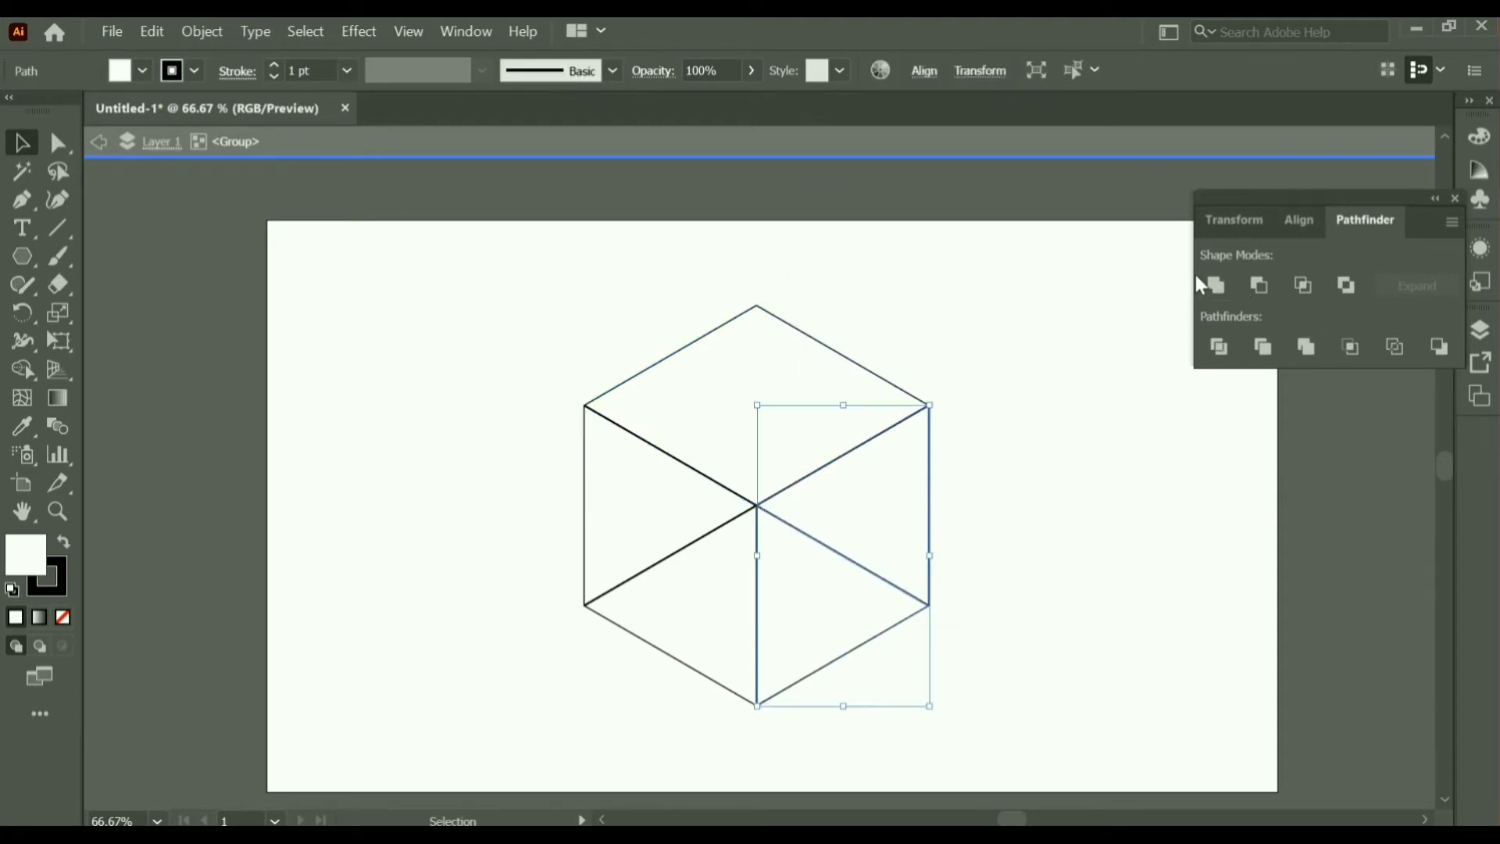
pyautogui.click(1216, 286)
pyautogui.click(496, 514)
pyautogui.moveTo(501, 610); pyautogui.dragTo(629, 527)
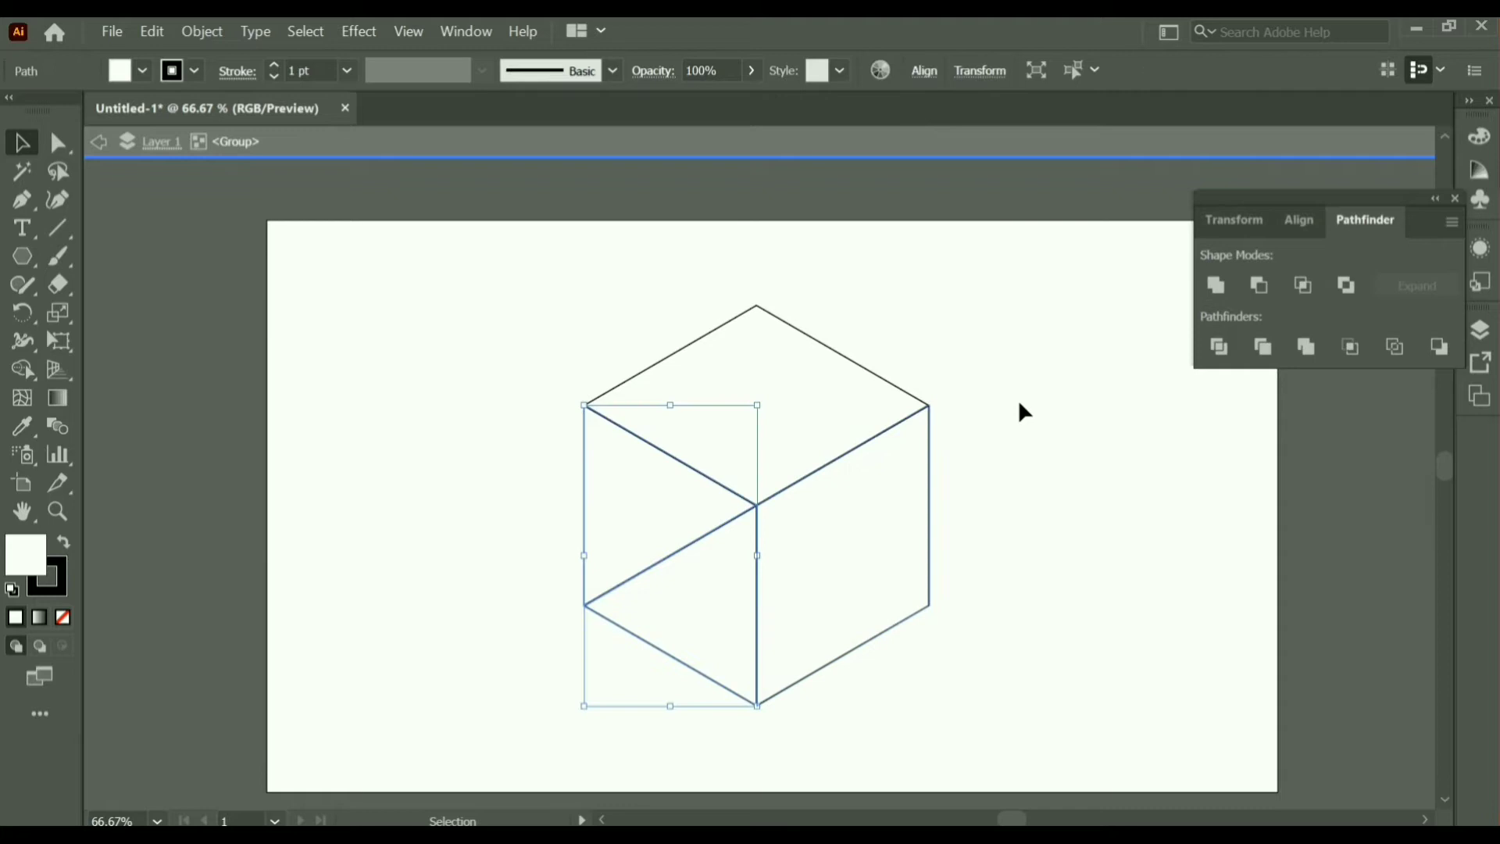
pyautogui.click(1208, 289)
pyautogui.click(491, 559)
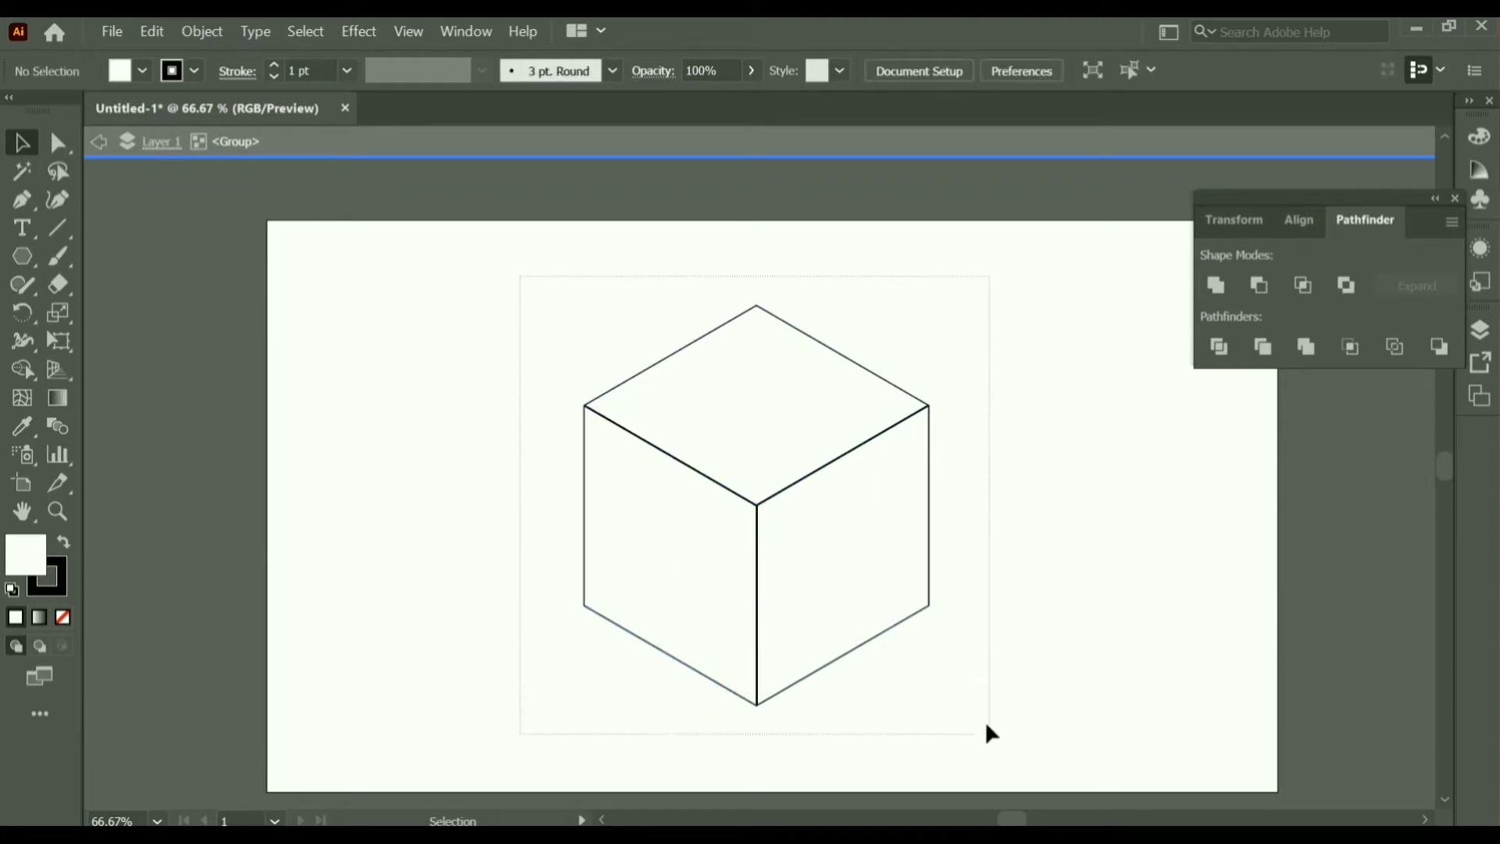
pyautogui.hotkey('ctrl', 'a')
pyautogui.click(269, 23)
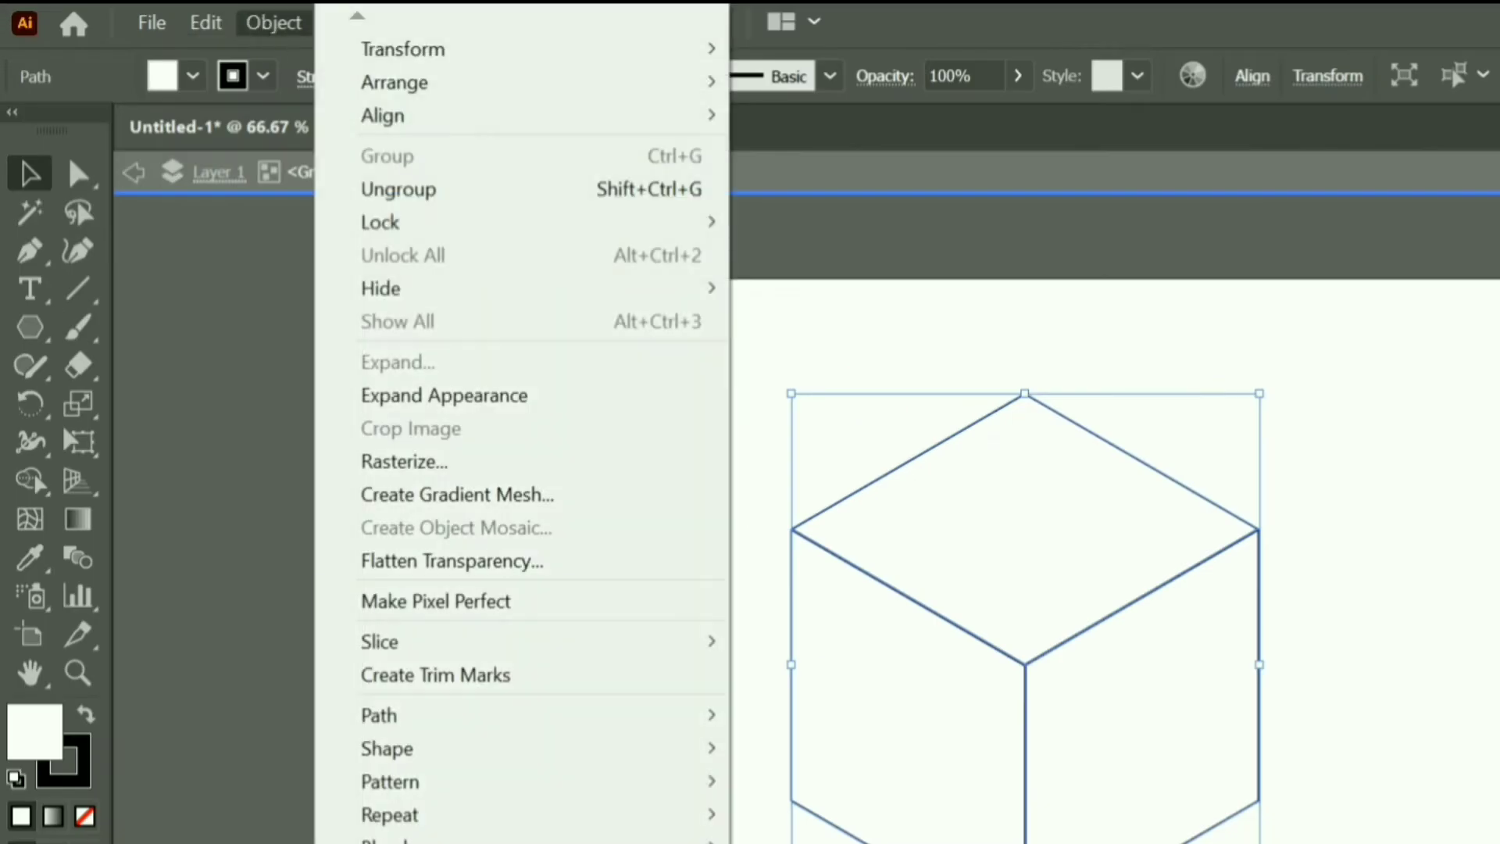
pyautogui.moveTo(378, 715)
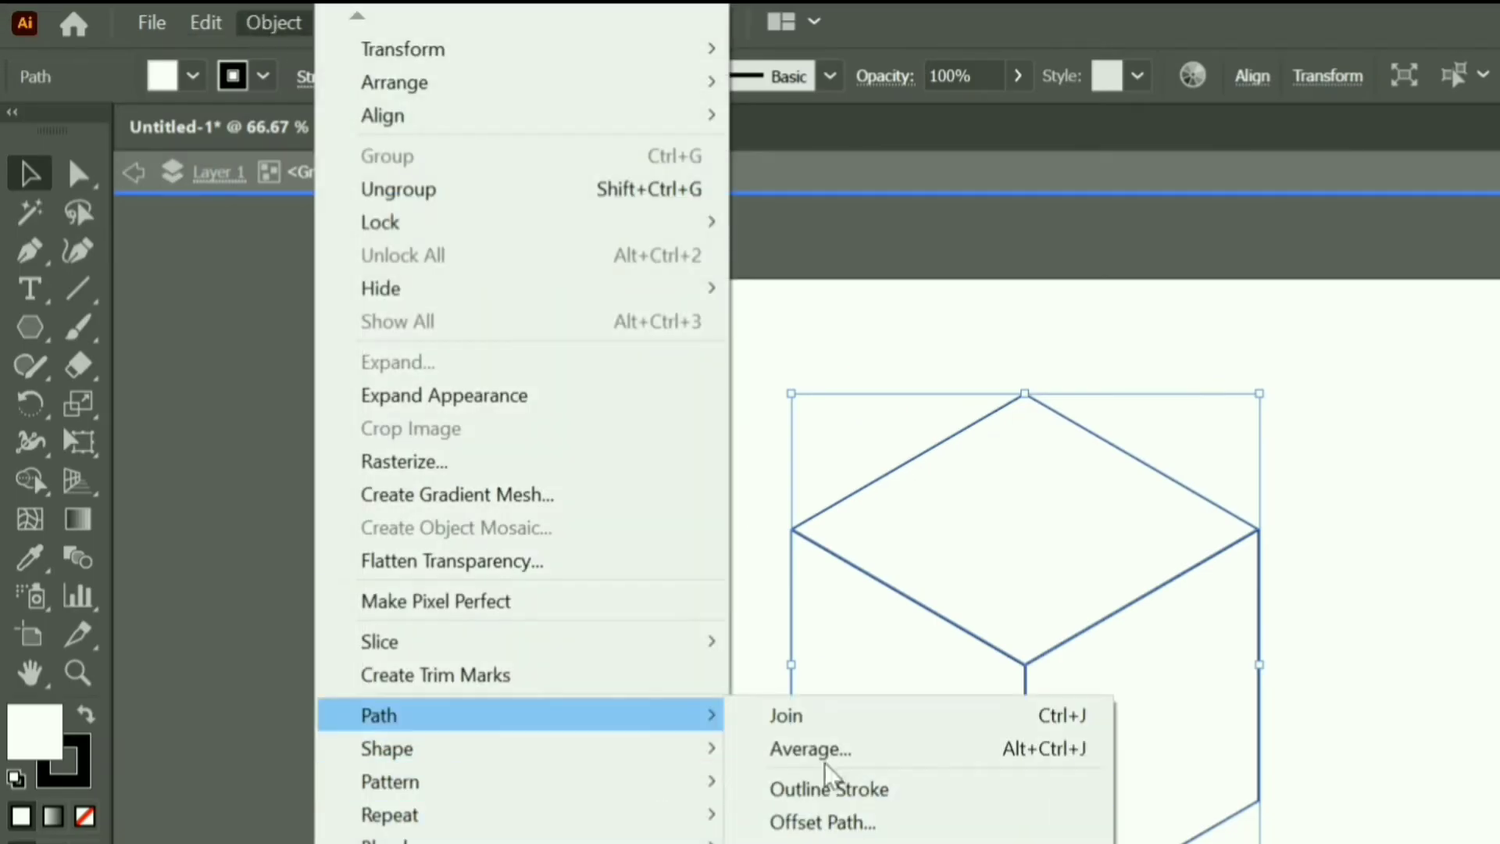
# Apply an Offset Path of -8 px to inset each cube face
pyautogui.click(828, 822)
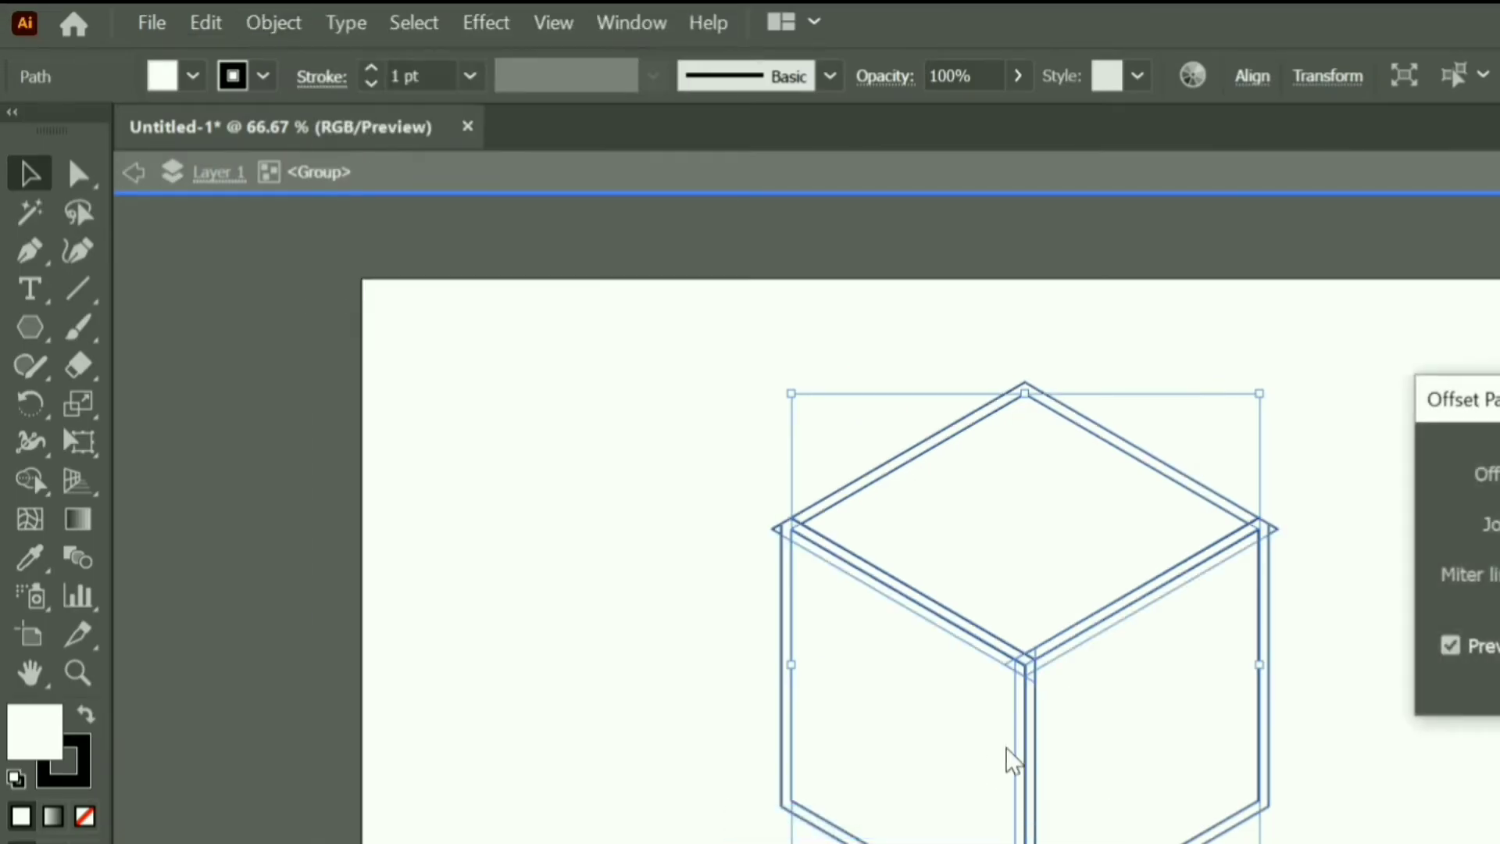
pyautogui.press('Down')
pyautogui.press('Down')
pyautogui.press('Down')
pyautogui.press('Down')
pyautogui.press('Down')
pyautogui.press('Down')
pyautogui.press('Down')
pyautogui.press('Down')
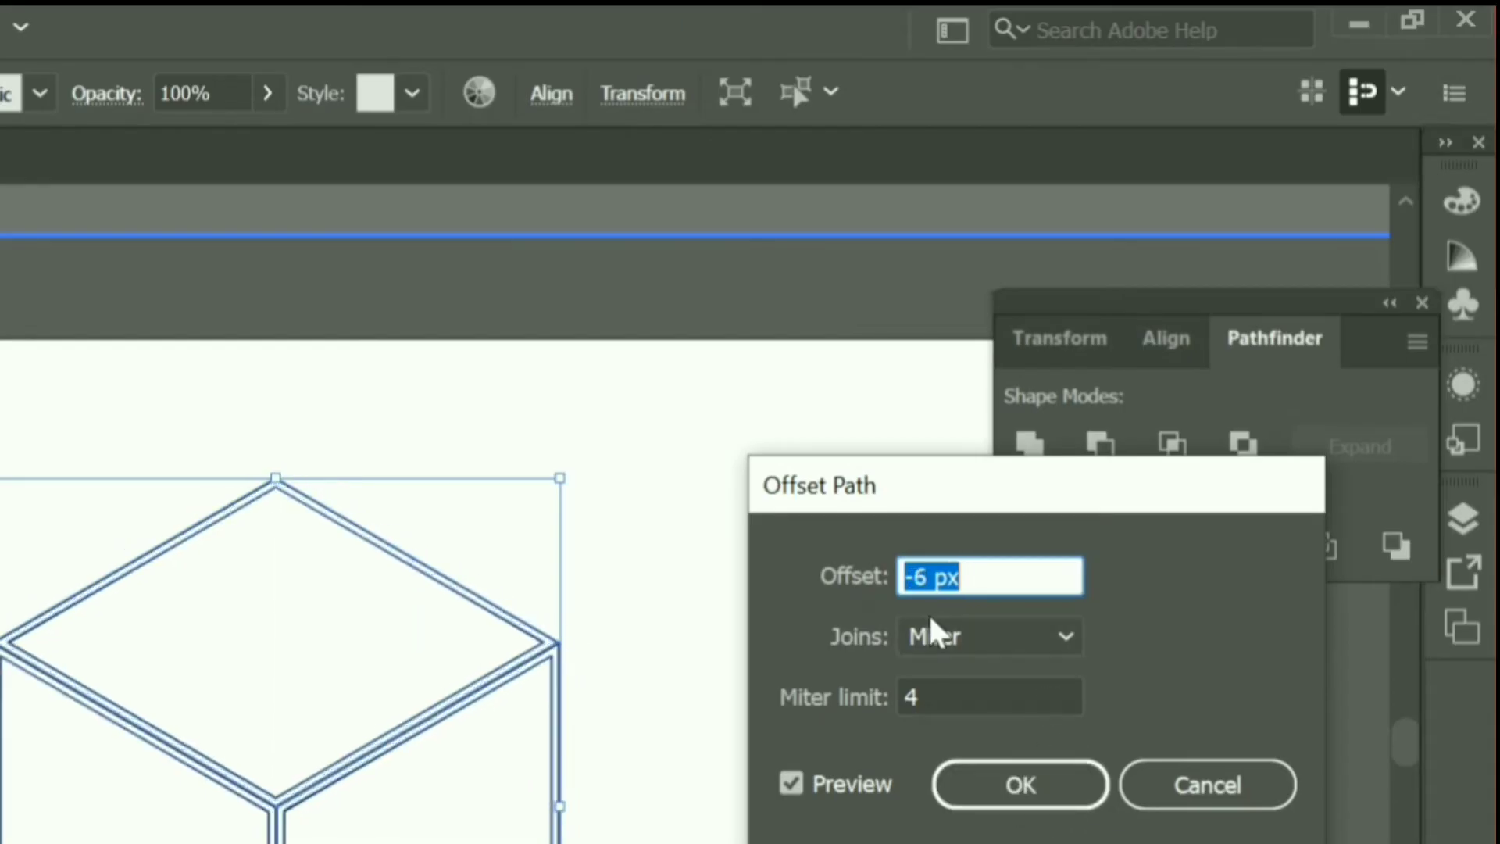
pyautogui.press('Down')
pyautogui.press('Down')
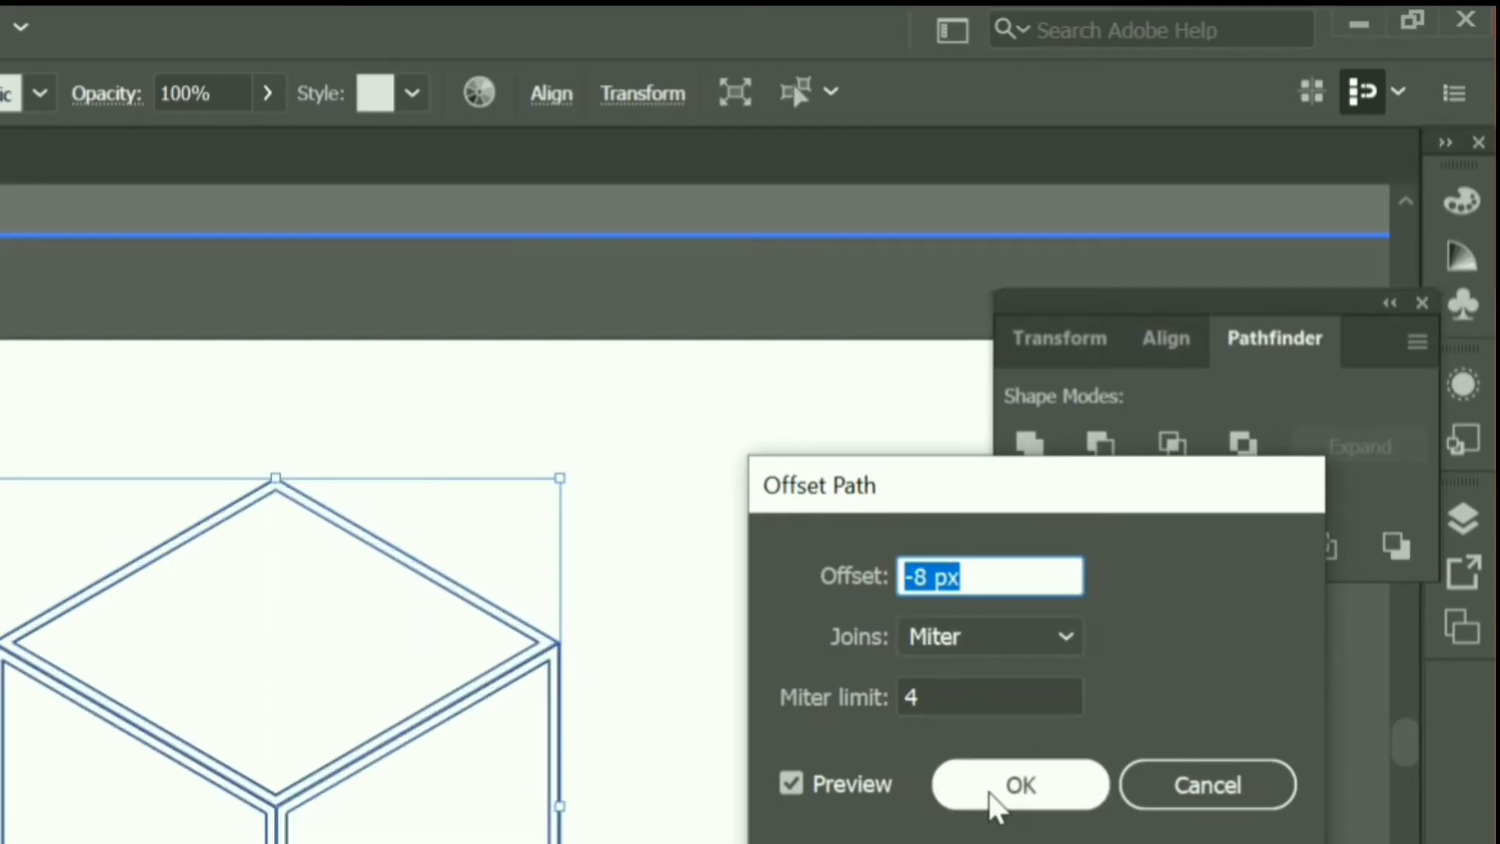
pyautogui.click(988, 786)
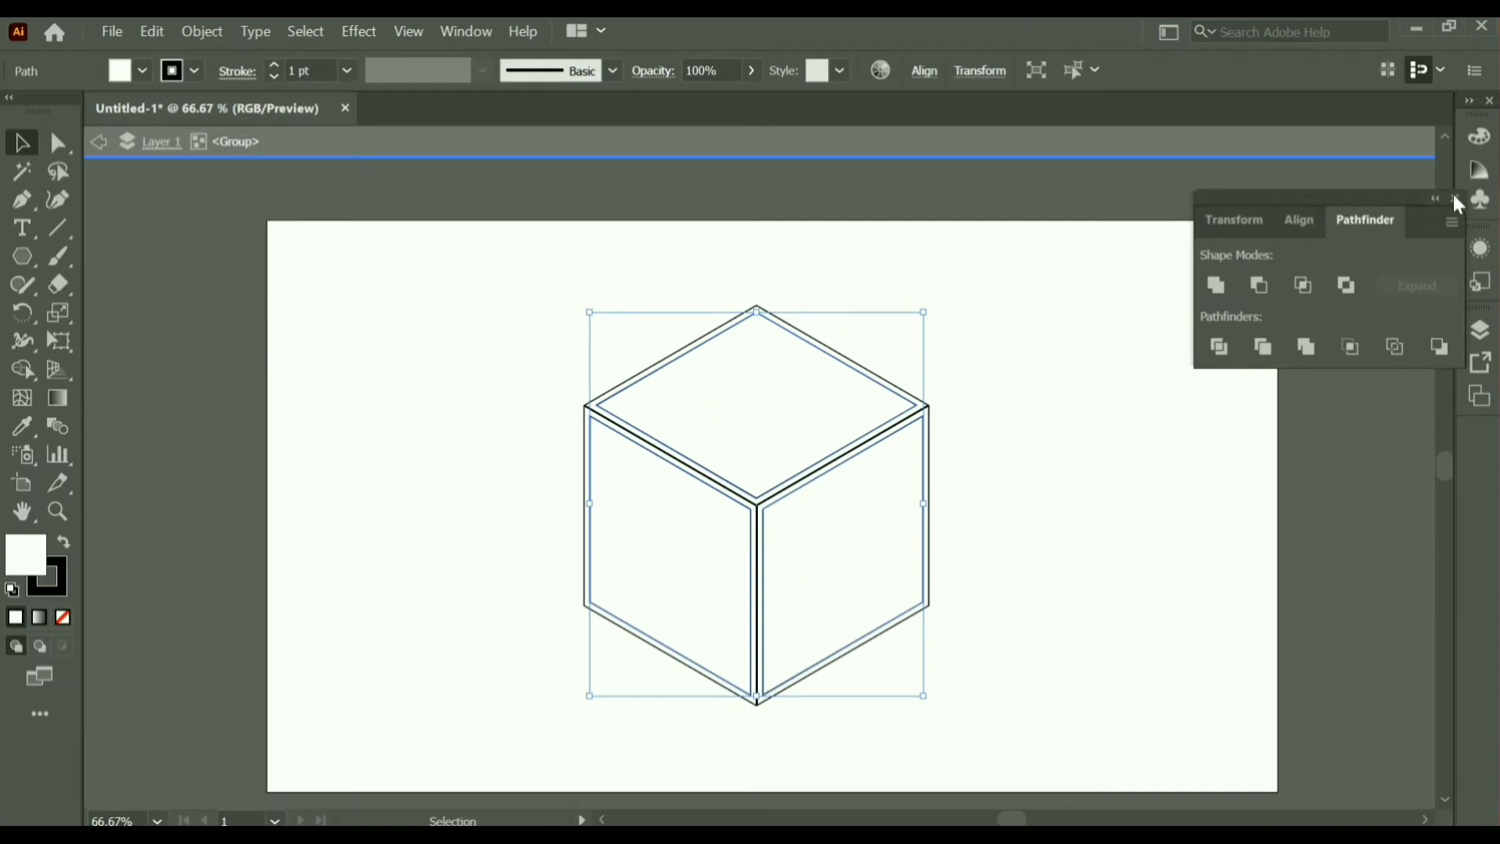
# Close the Pathfinder panel and marquee-select the whole offset cube
pyautogui.click(1456, 200)
pyautogui.click(1074, 489)
pyautogui.moveTo(520, 380); pyautogui.dragTo(955, 559)
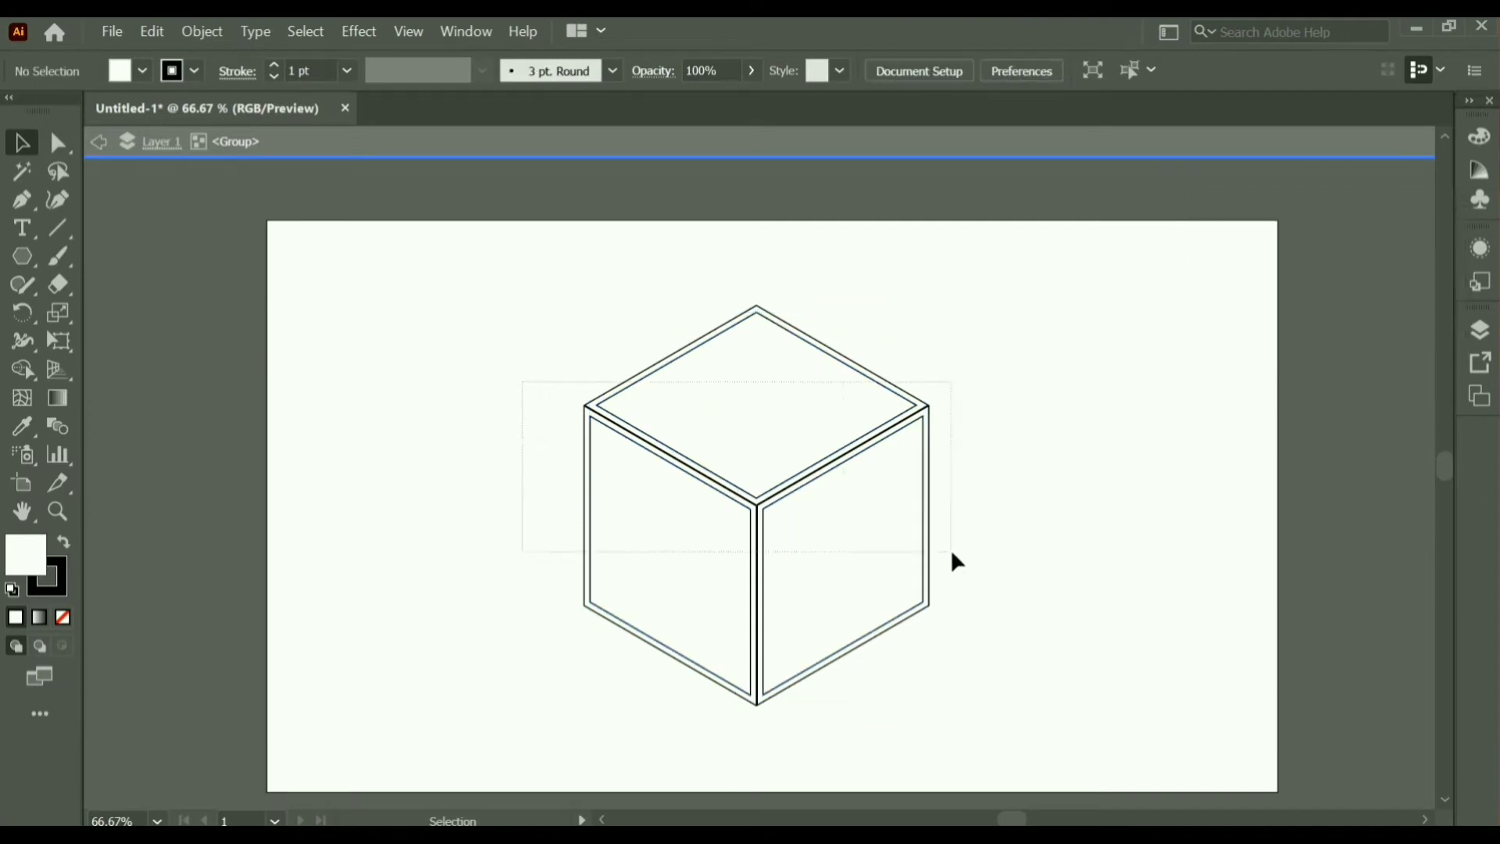
# Ungroup the cube's outlines
pyautogui.rightClick(730, 495)
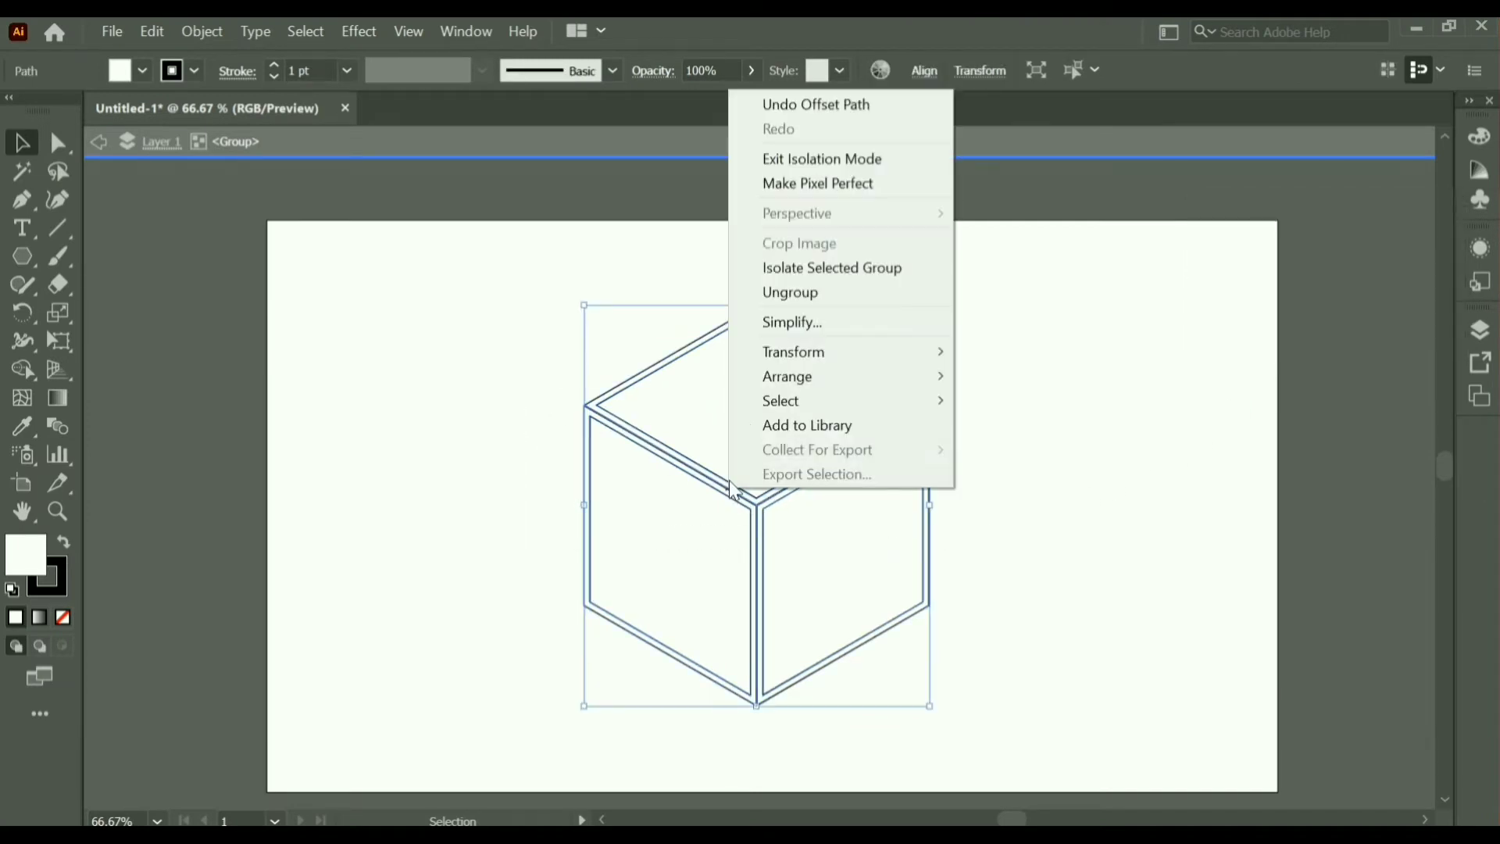
pyautogui.click(792, 293)
pyautogui.click(1014, 454)
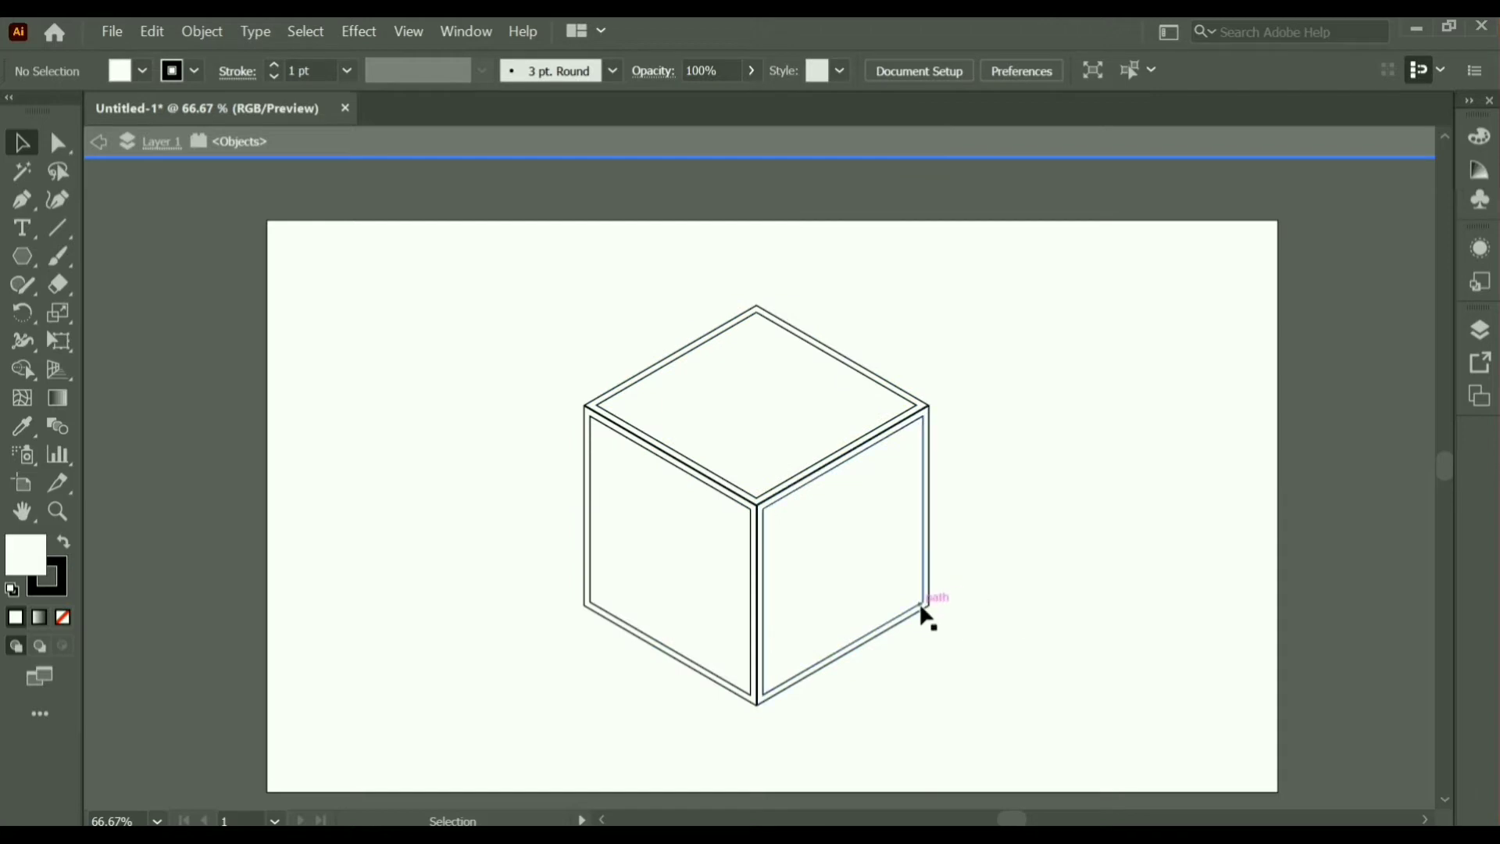
pyautogui.moveTo(926, 618); pyautogui.dragTo(1103, 618)
pyautogui.hotkey('ctrl', 'z')
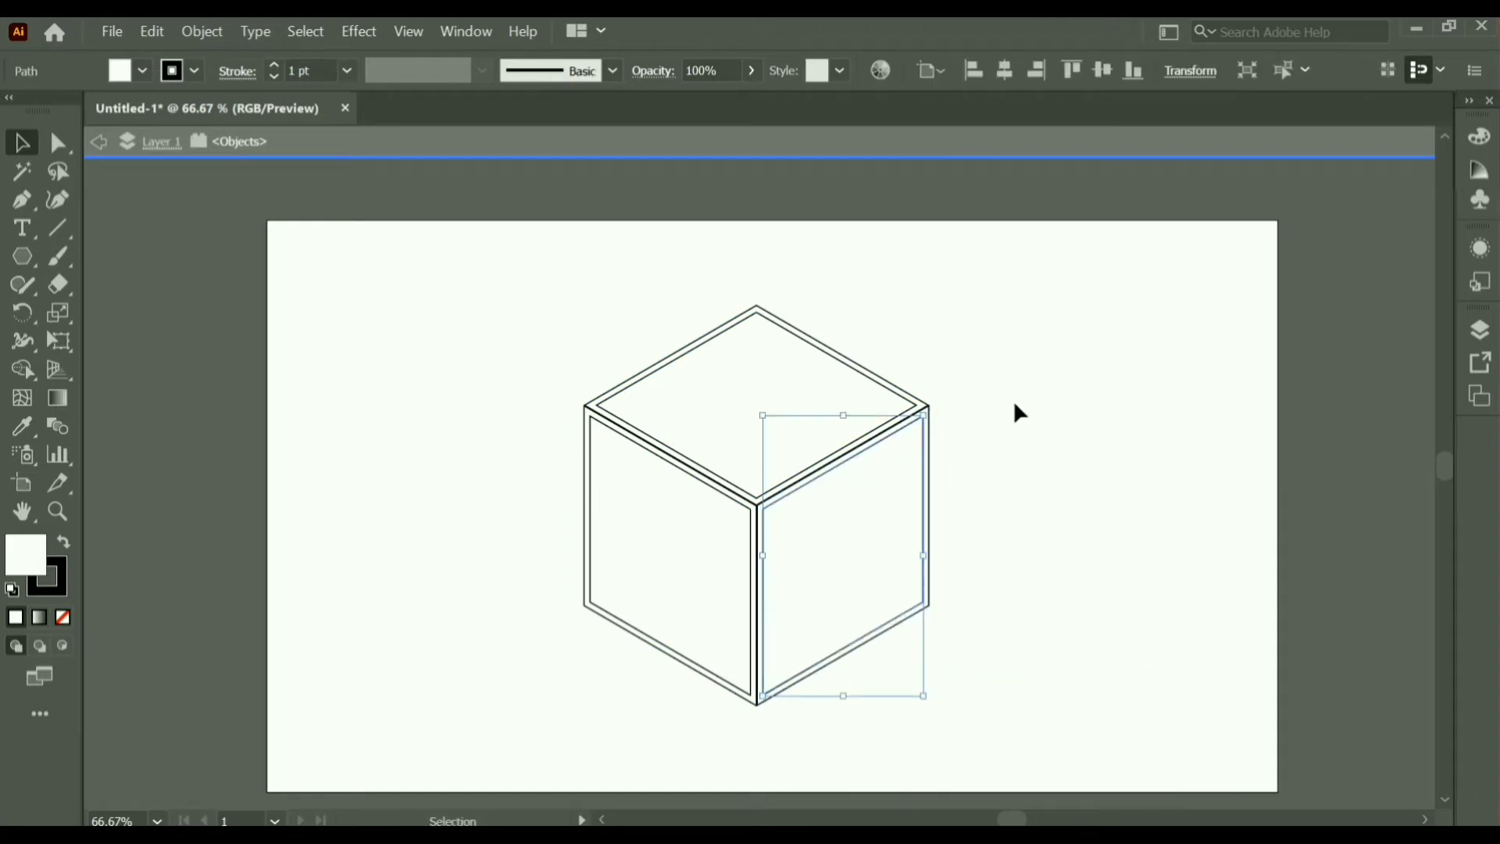
# Remove the outer right, top and left outlines, leaving only the three inset faces
pyautogui.click(1018, 412)
pyautogui.moveTo(926, 412); pyautogui.dragTo(1105, 373)
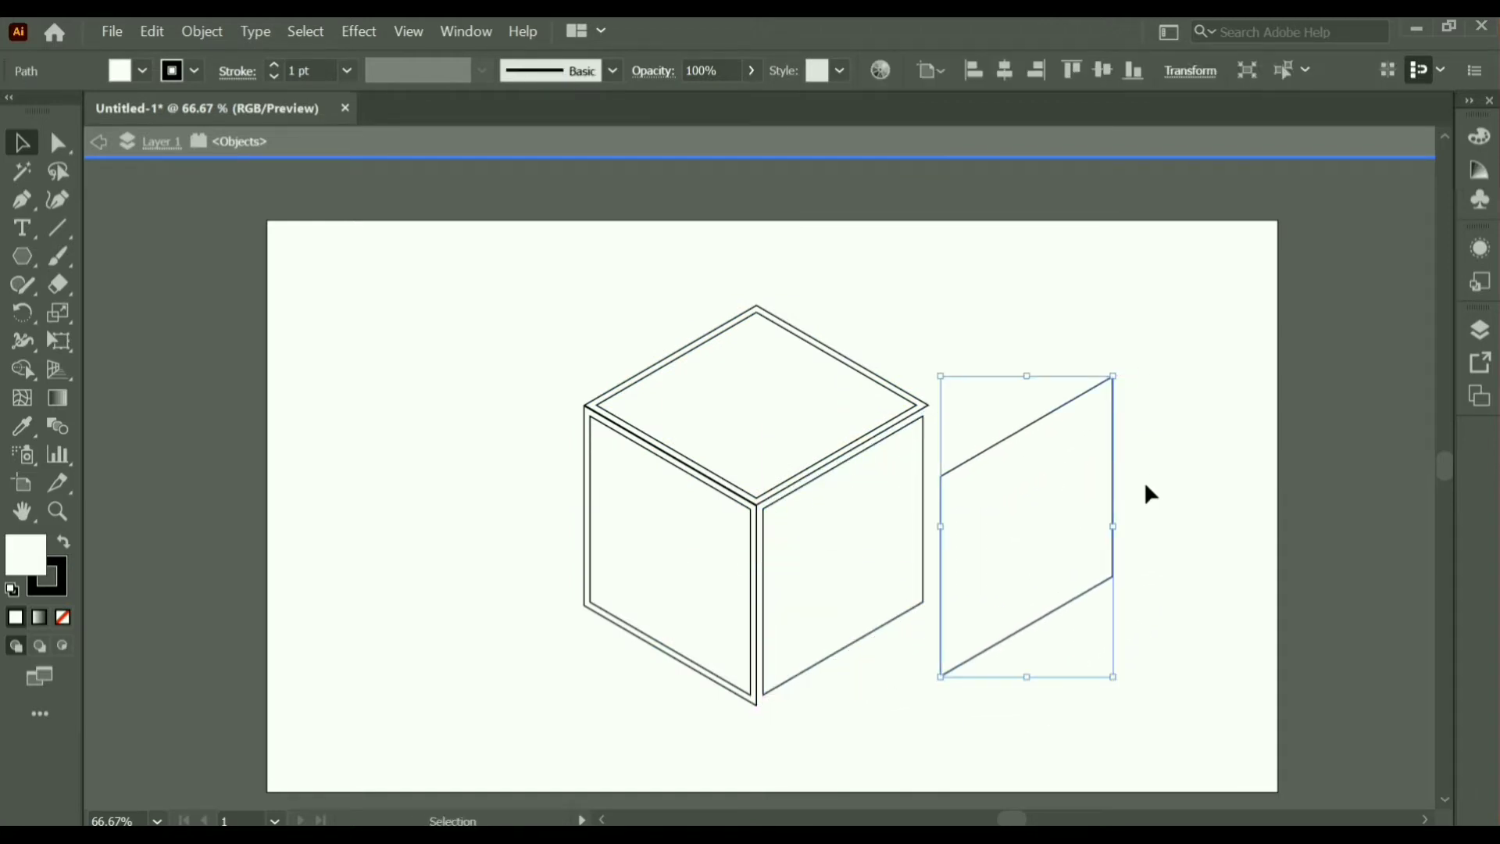
pyautogui.hotkey('ctrl', 'z')
pyautogui.moveTo(950, 395); pyautogui.dragTo(1047, 382)
pyautogui.hotkey('ctrl', 'z')
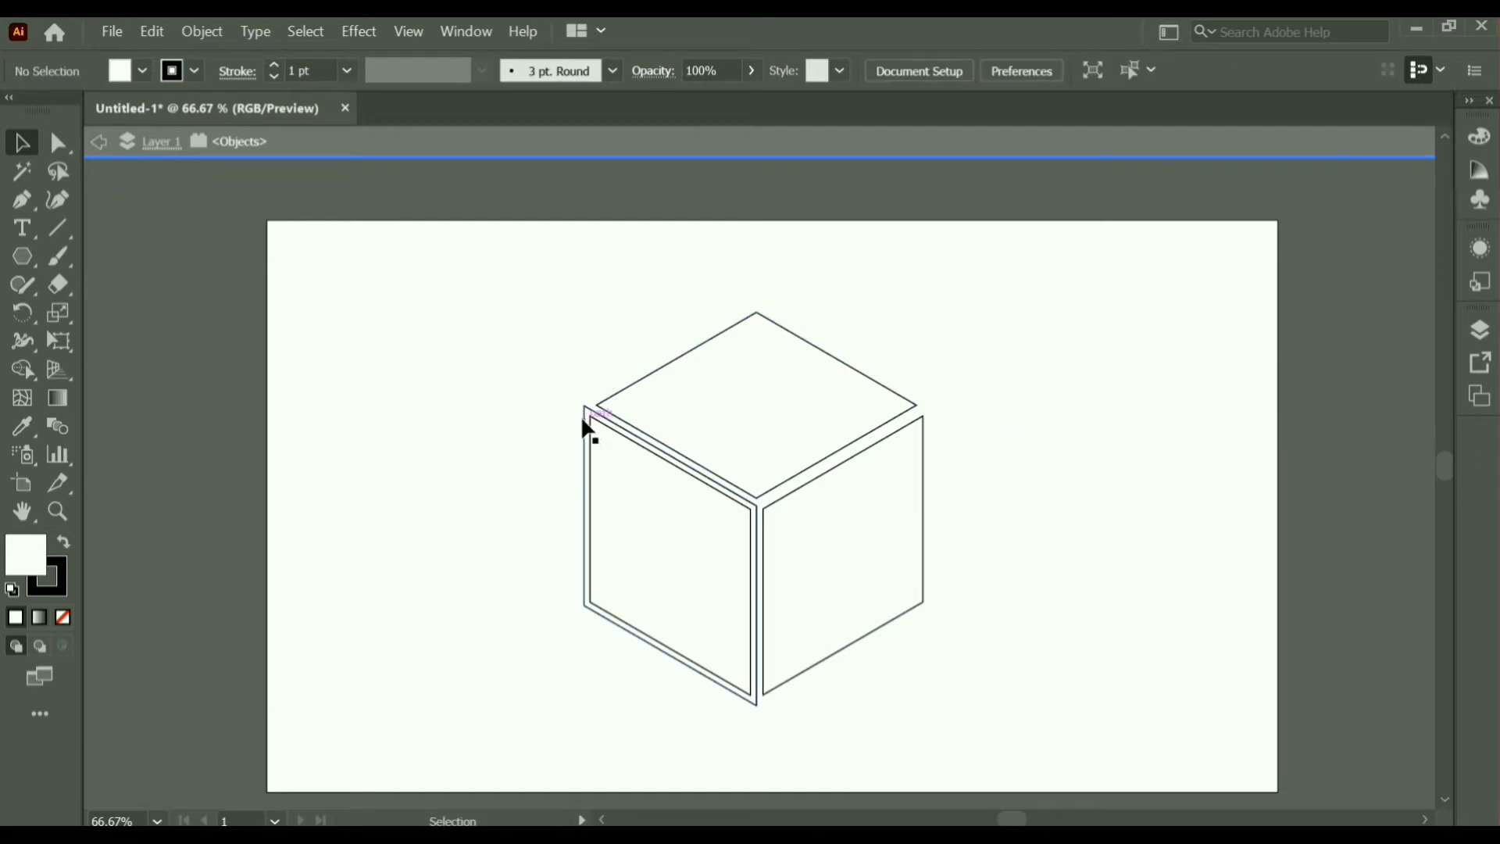
pyautogui.moveTo(583, 416); pyautogui.dragTo(434, 397)
pyautogui.hotkey('ctrl', 'z')
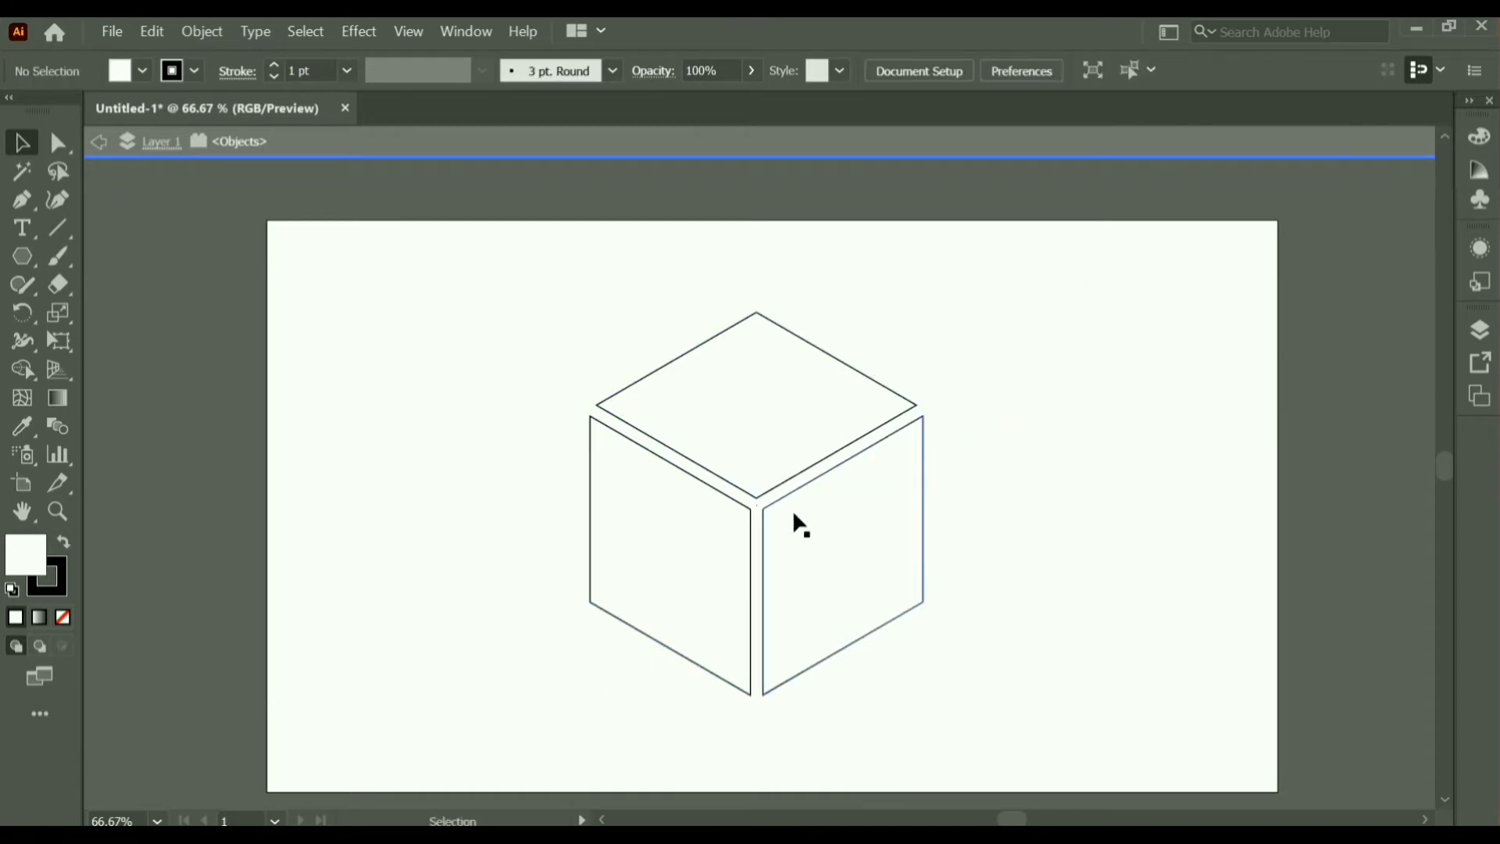
pyautogui.scroll(-1, 660, 439)
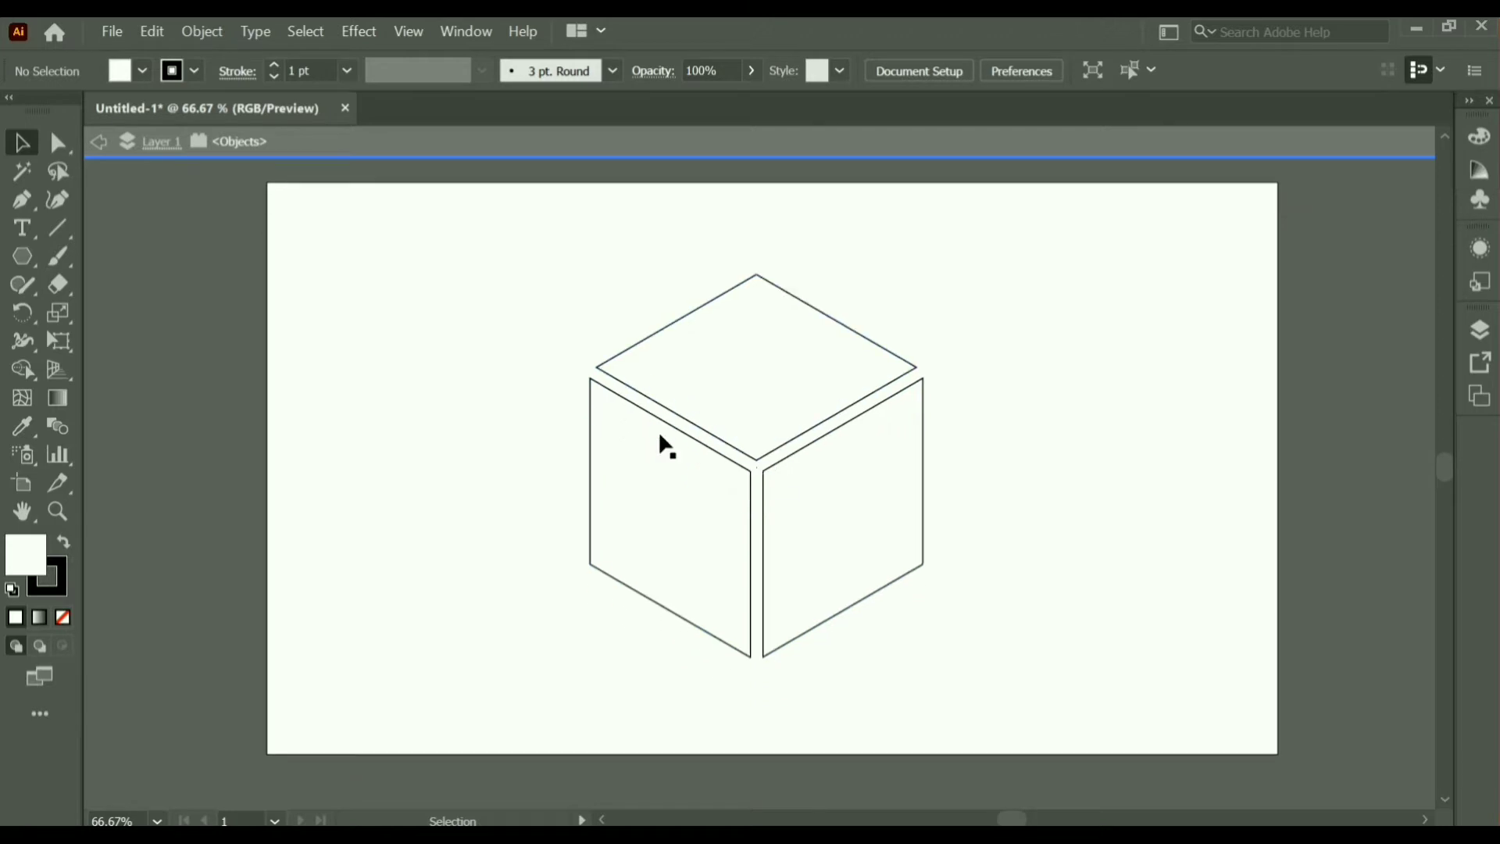
pyautogui.click(58, 228)
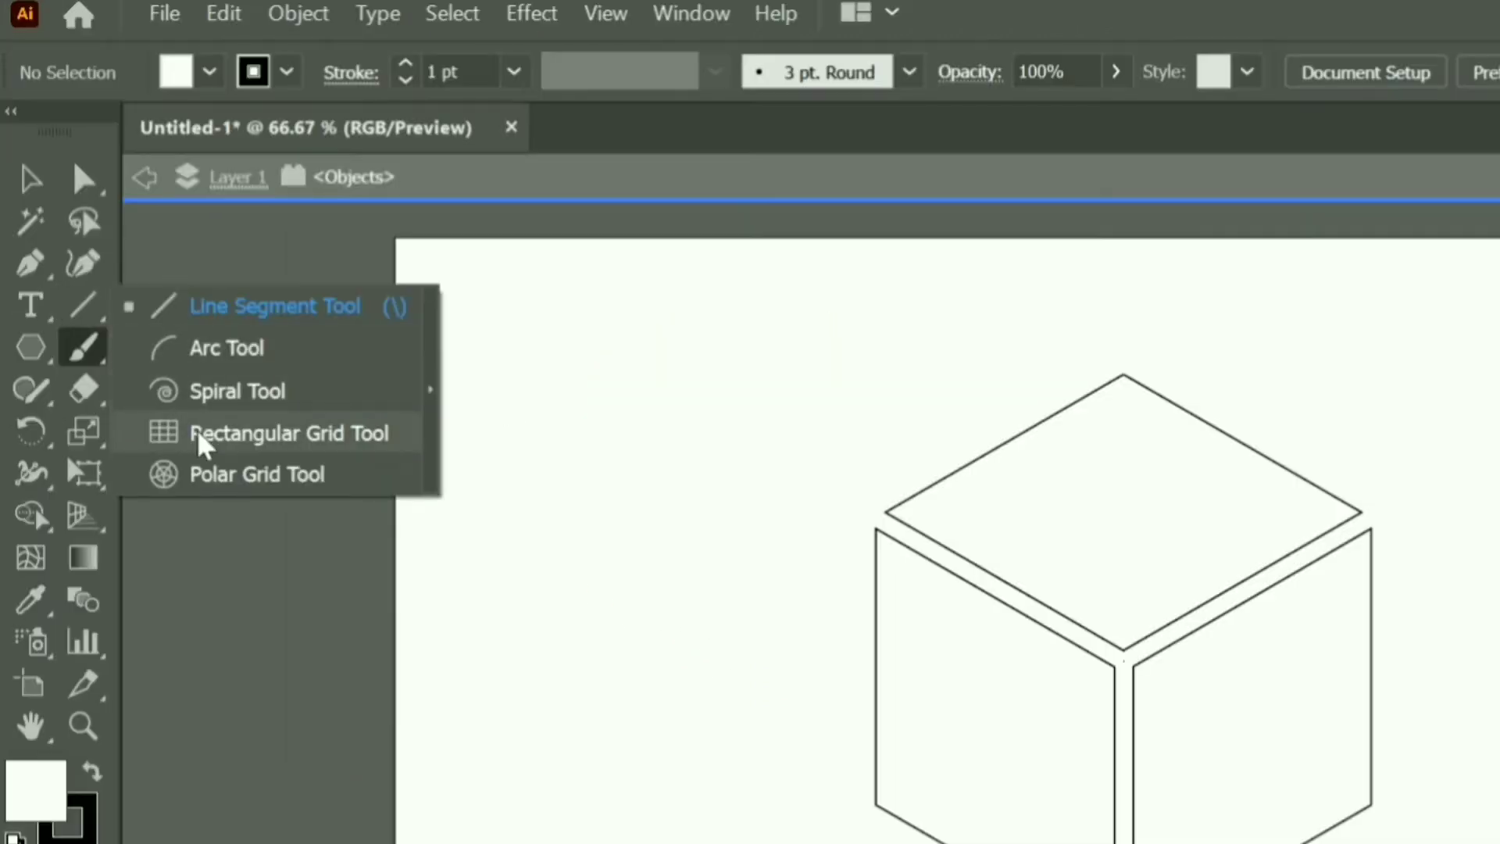
# Create a rectangular grid with 7 dividers using the Rectangular Grid tool
pyautogui.click(141, 314)
pyautogui.click(469, 373)
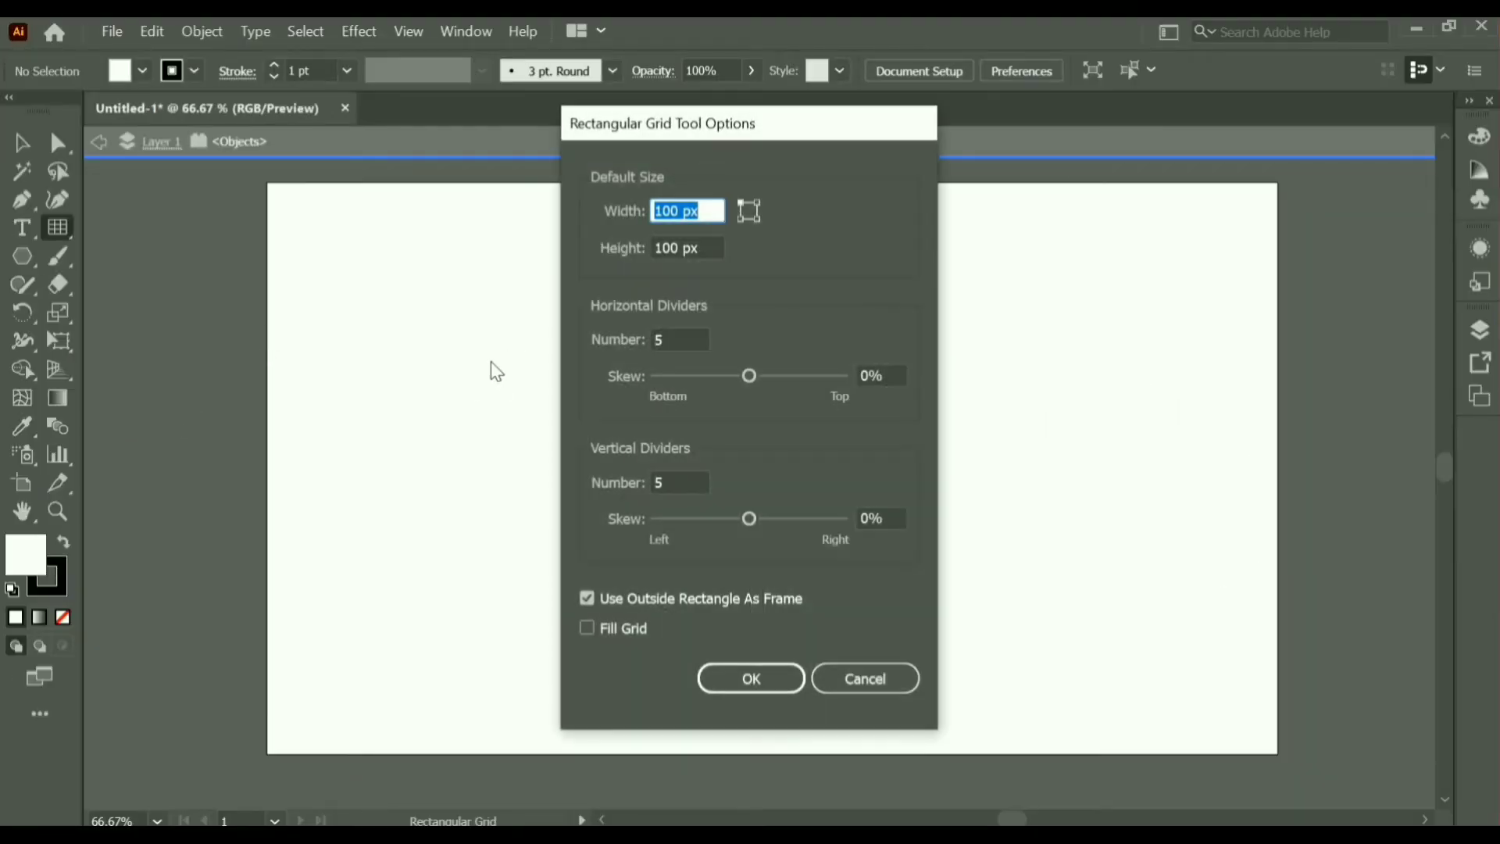
pyautogui.press('Tab')
pyautogui.press('Tab')
pyautogui.write('7')
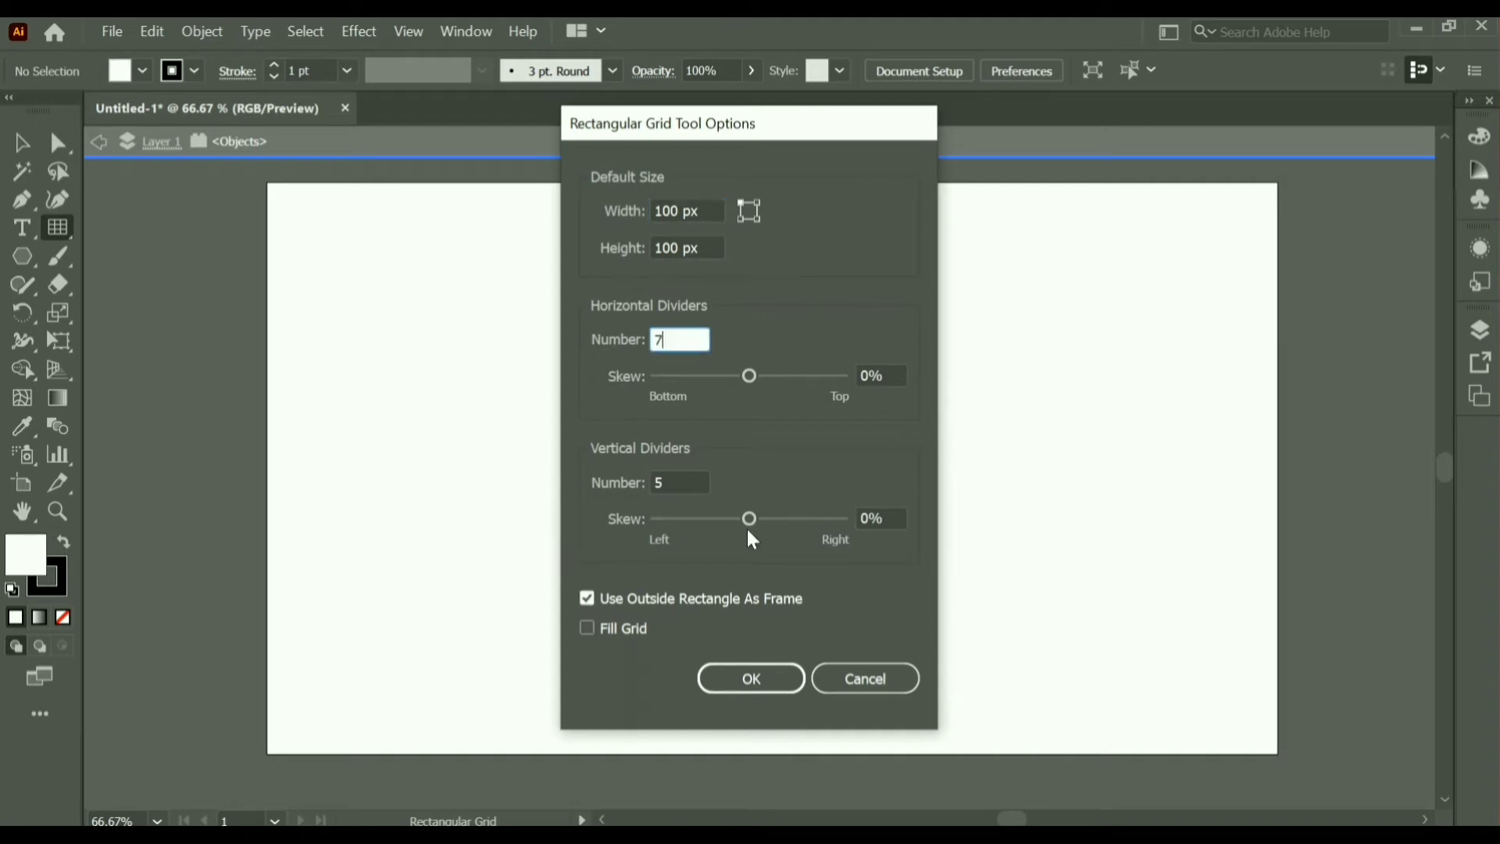
pyautogui.press('Tab')
pyautogui.press('Tab')
pyautogui.write('7')
pyautogui.click(762, 680)
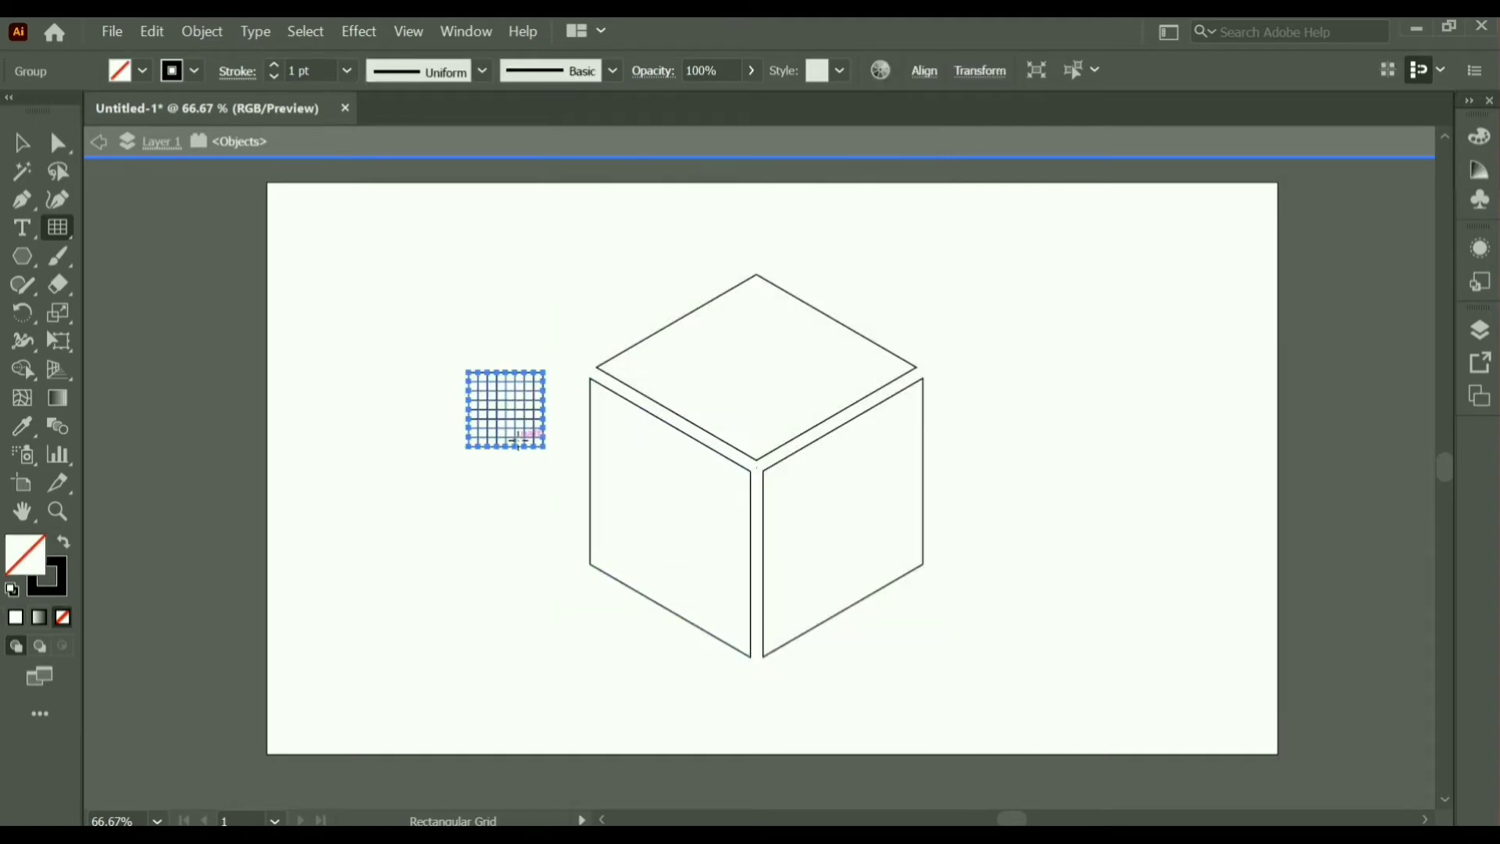
# Enlarge the grid to about 275 px and fit it over the cube's left face width
pyautogui.click(19, 143)
pyautogui.click(502, 436)
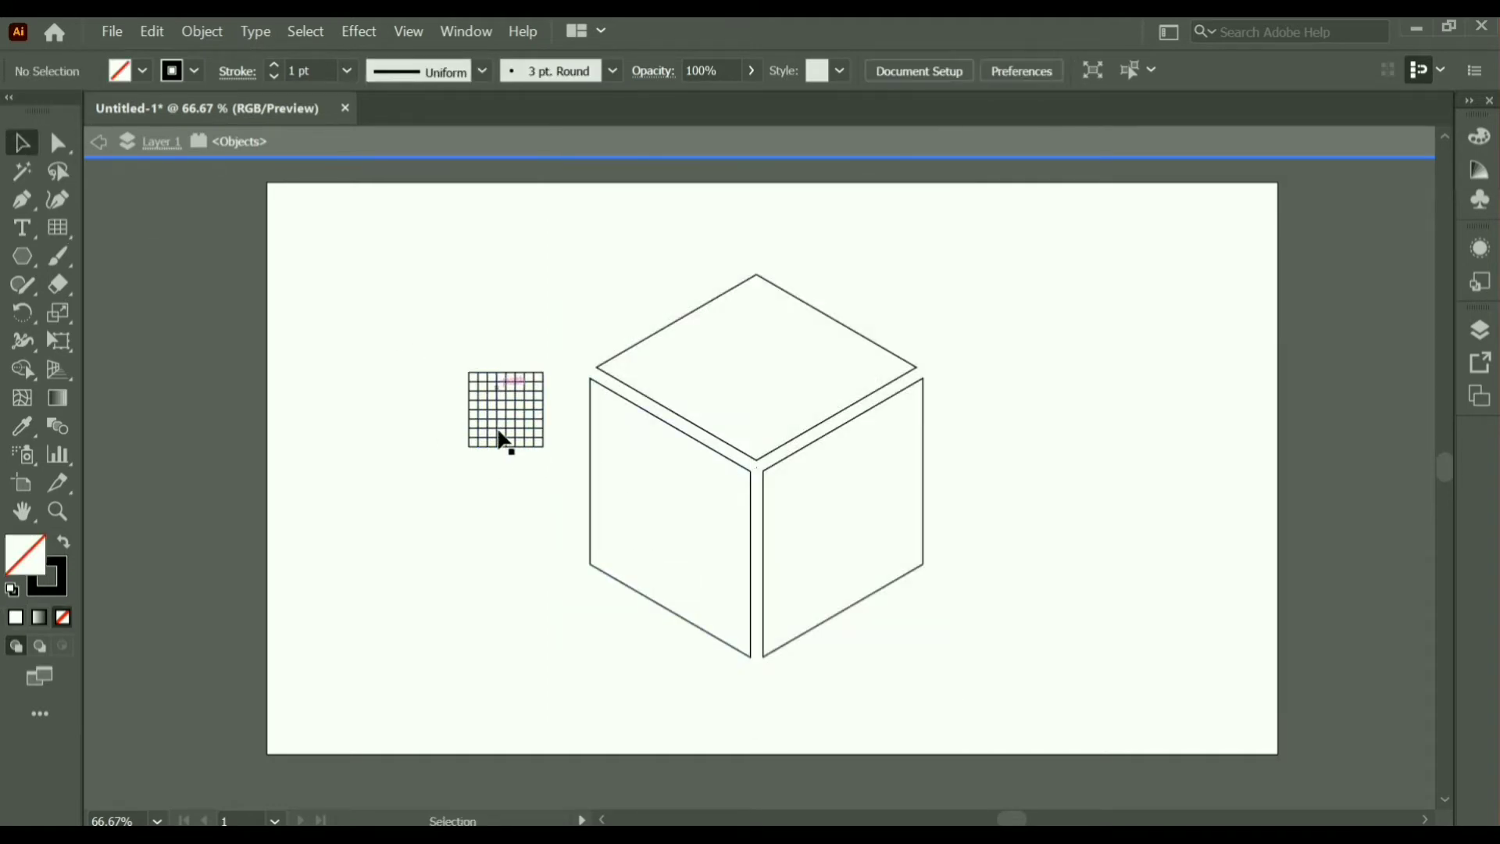
pyautogui.click(529, 440)
pyautogui.moveTo(544, 448); pyautogui.dragTo(683, 591)
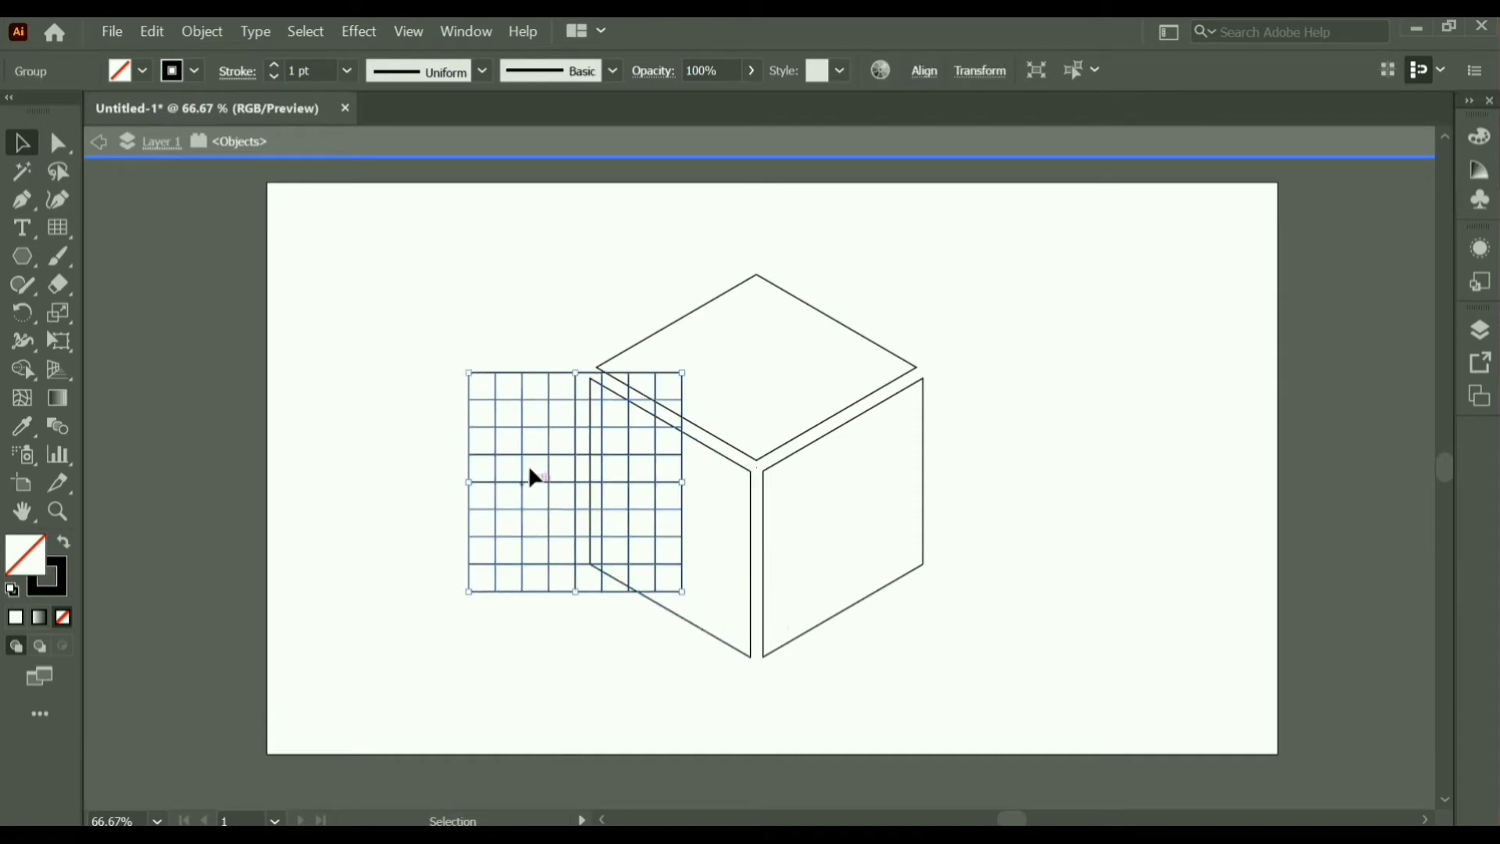
pyautogui.moveTo(549, 481); pyautogui.dragTo(670, 480)
pyautogui.moveTo(803, 482); pyautogui.dragTo(750, 497)
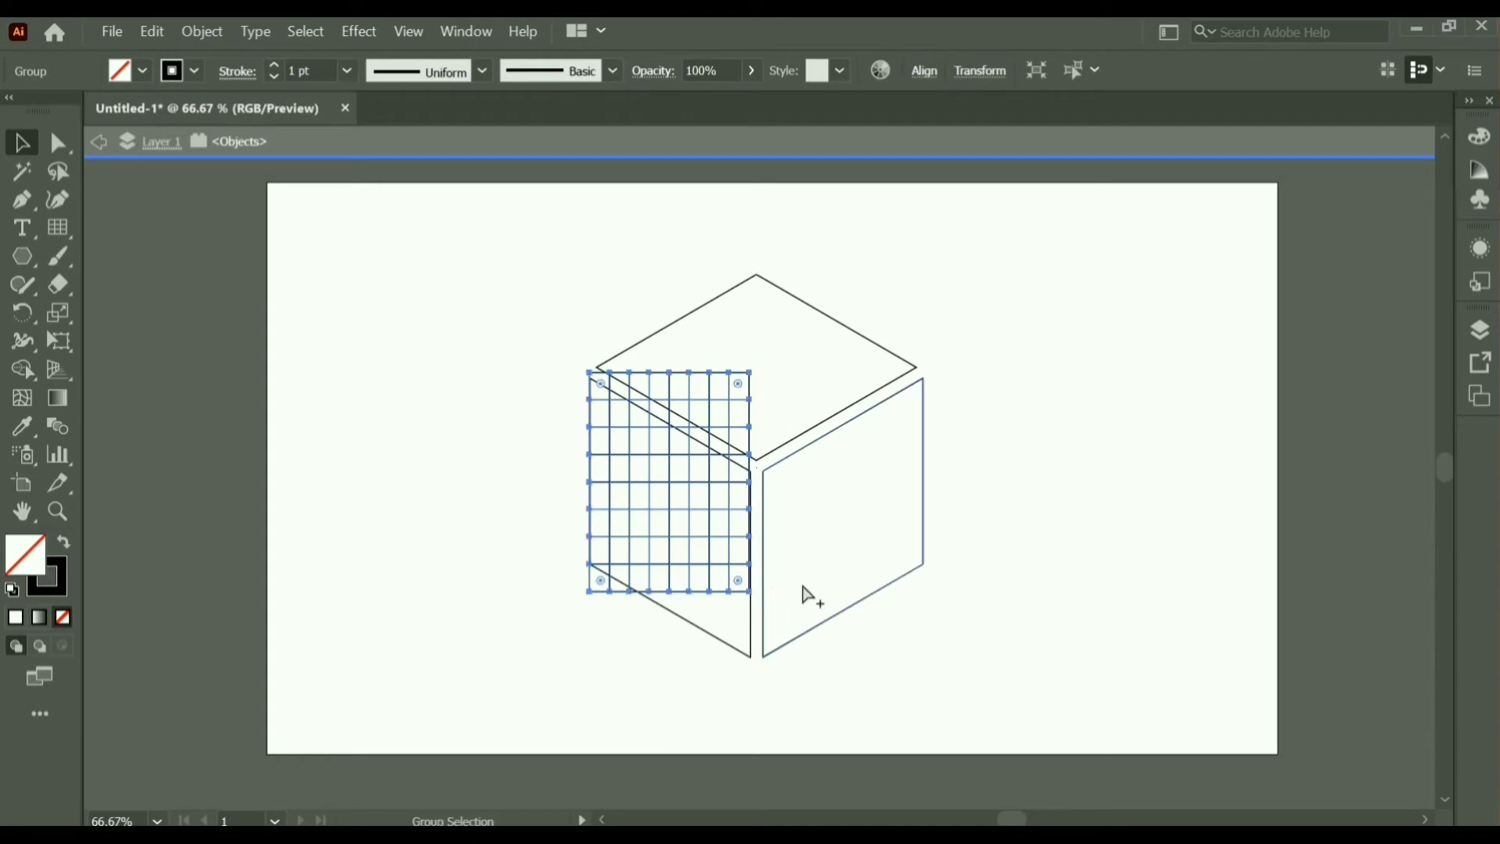
pyautogui.scroll(1, 803, 589)
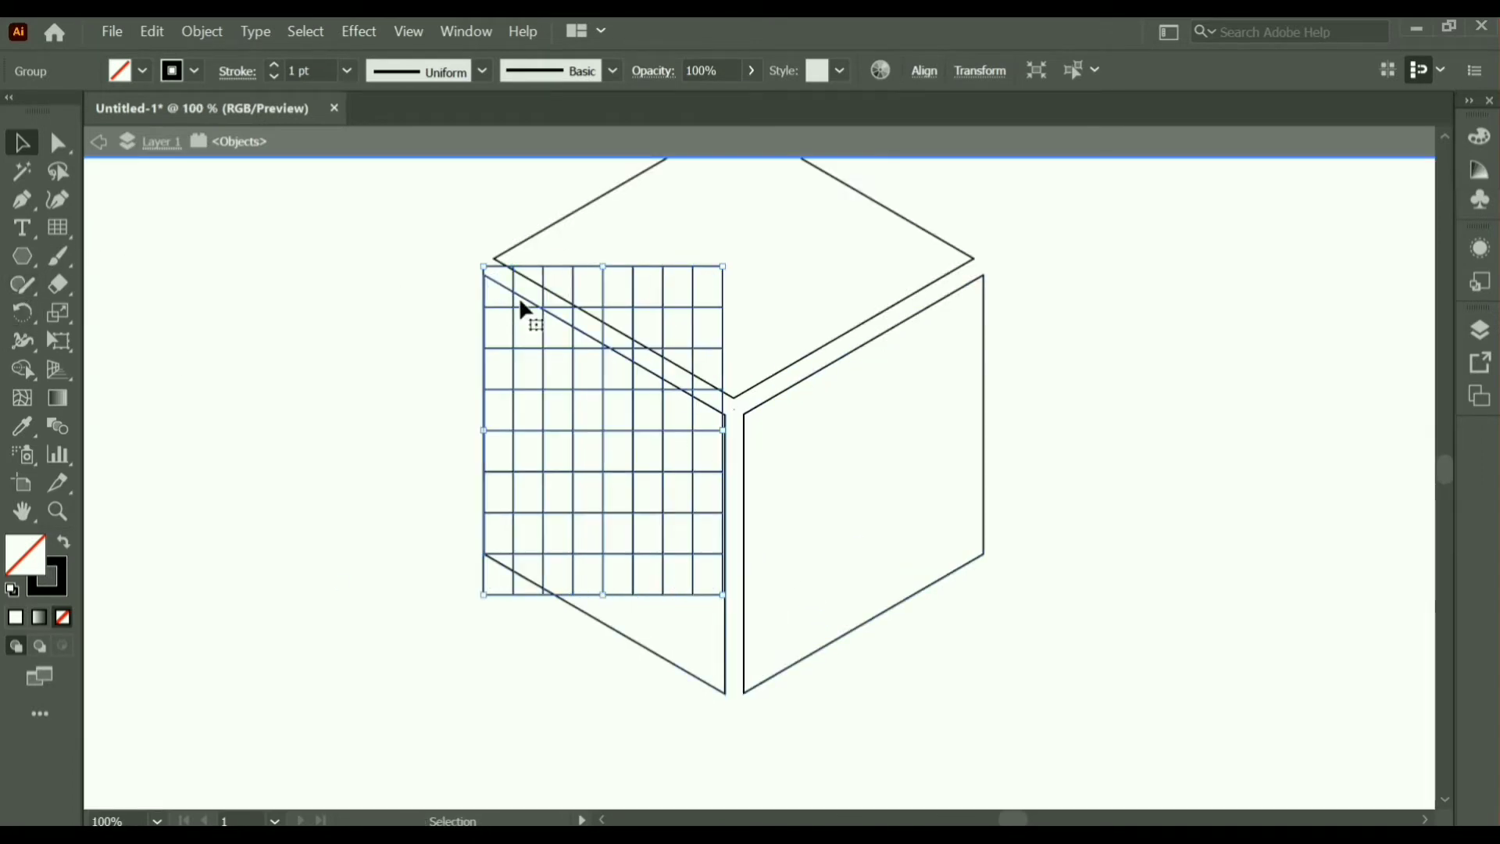
# Free Distort the grid, dragging its four corners onto the left face's corners
pyautogui.click(67, 347)
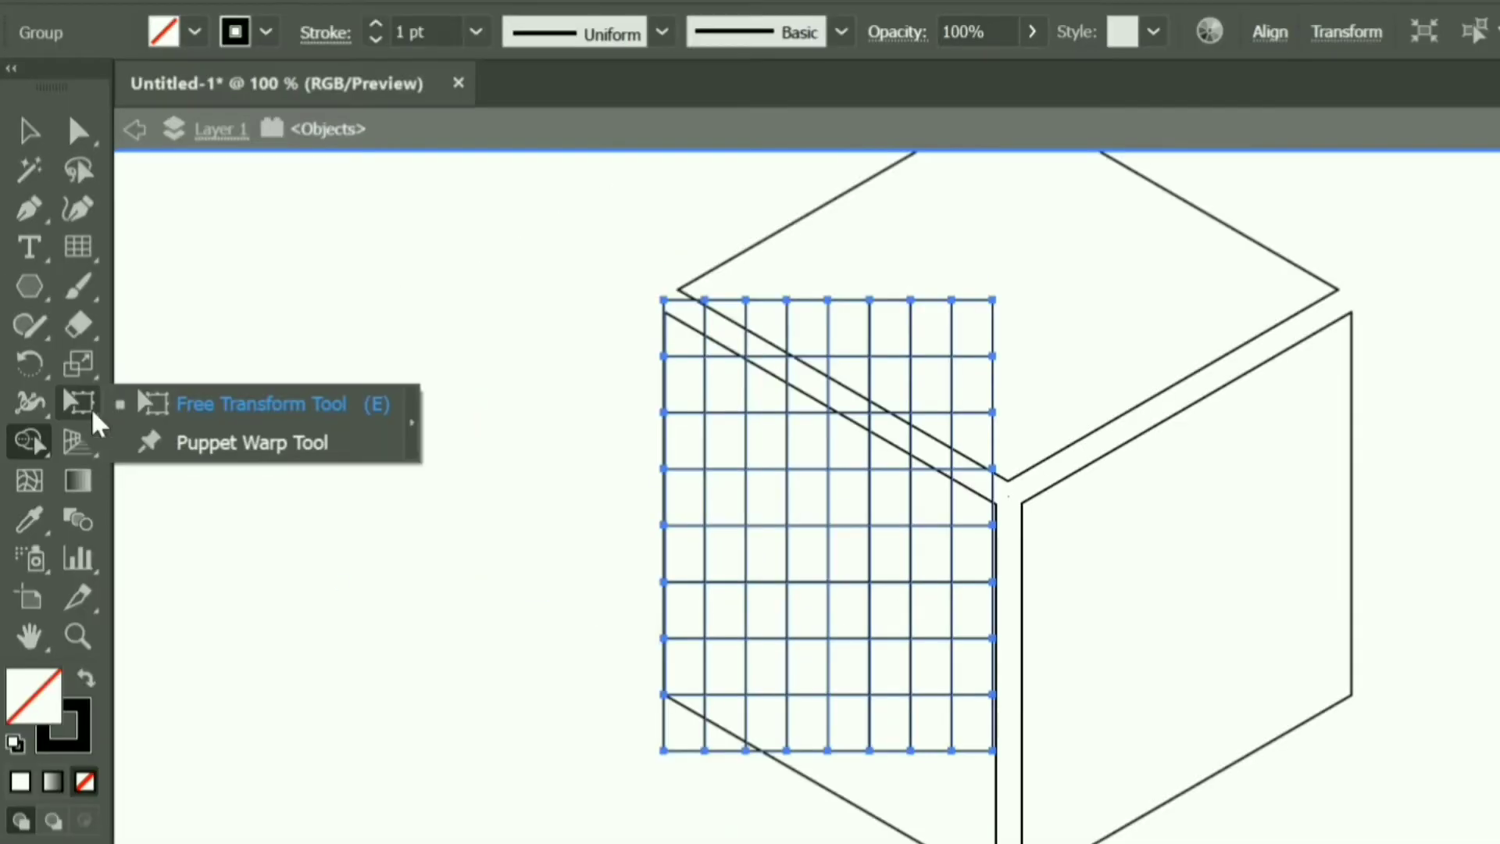
pyautogui.click(204, 402)
pyautogui.click(164, 335)
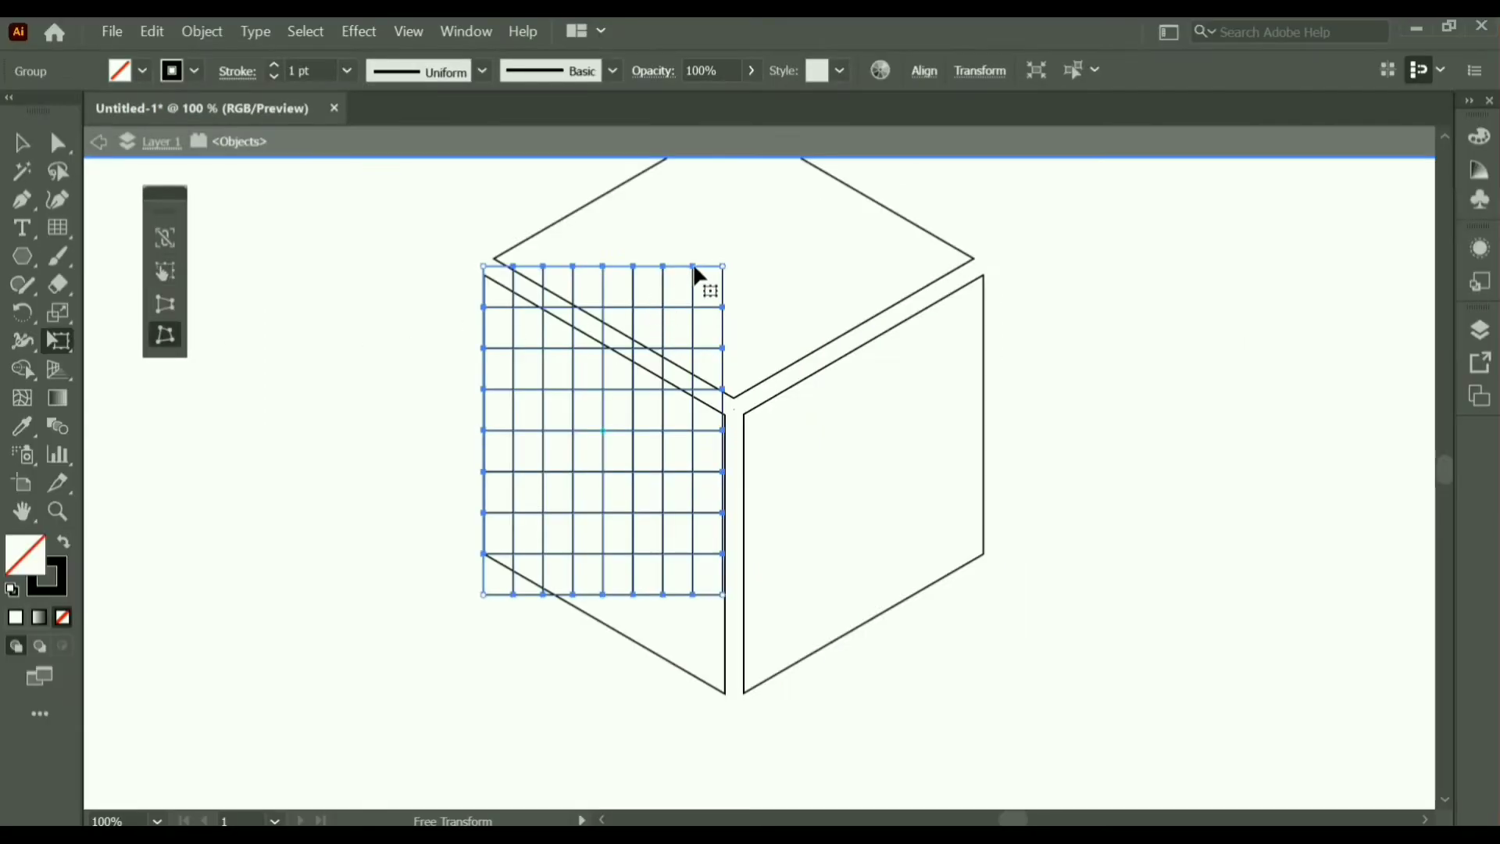
pyautogui.moveTo(725, 267); pyautogui.dragTo(726, 418)
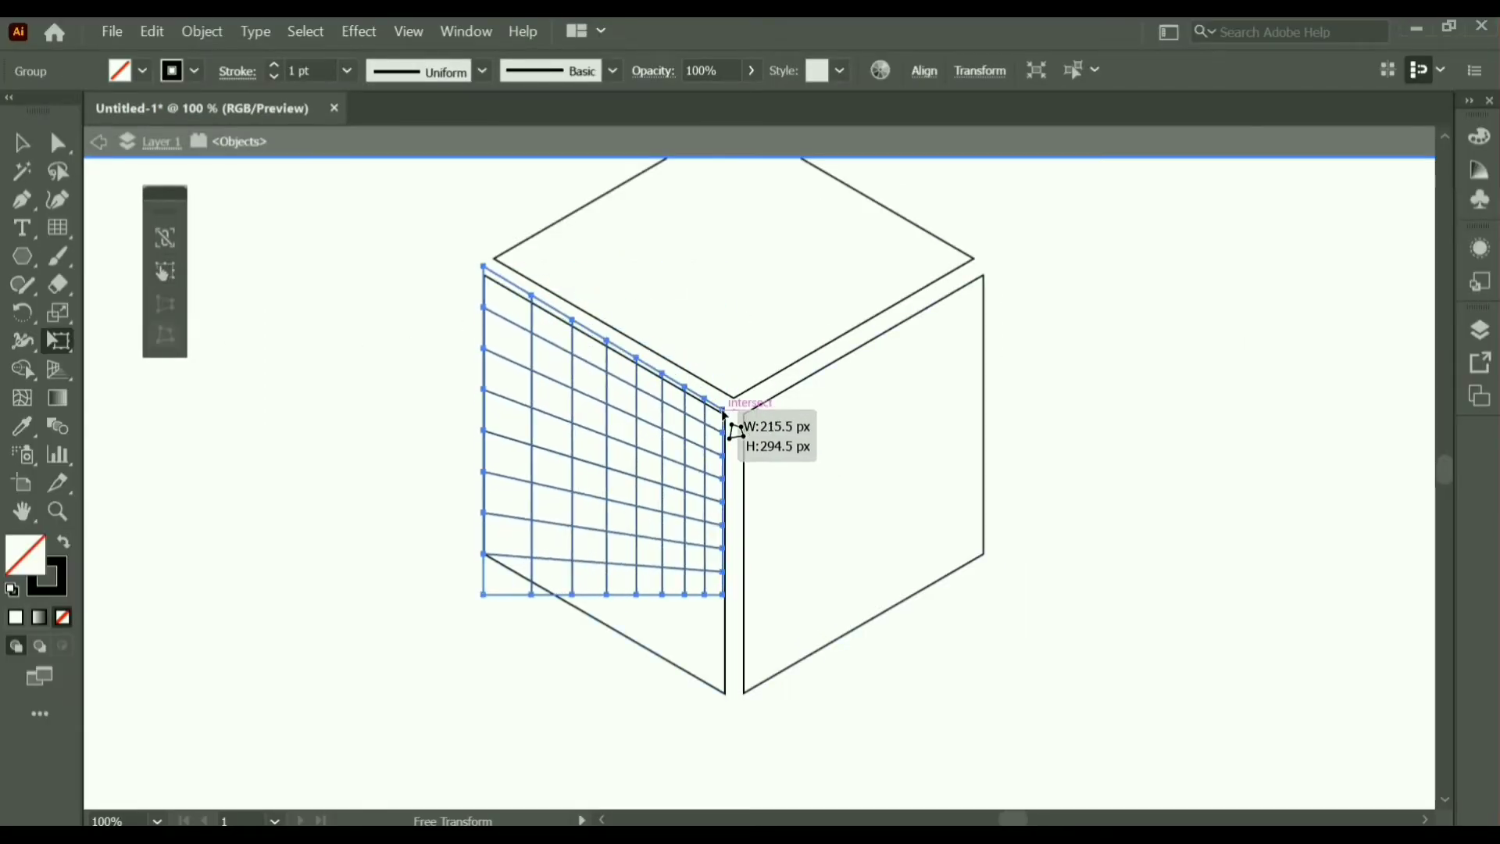
pyautogui.moveTo(724, 595); pyautogui.dragTo(726, 694)
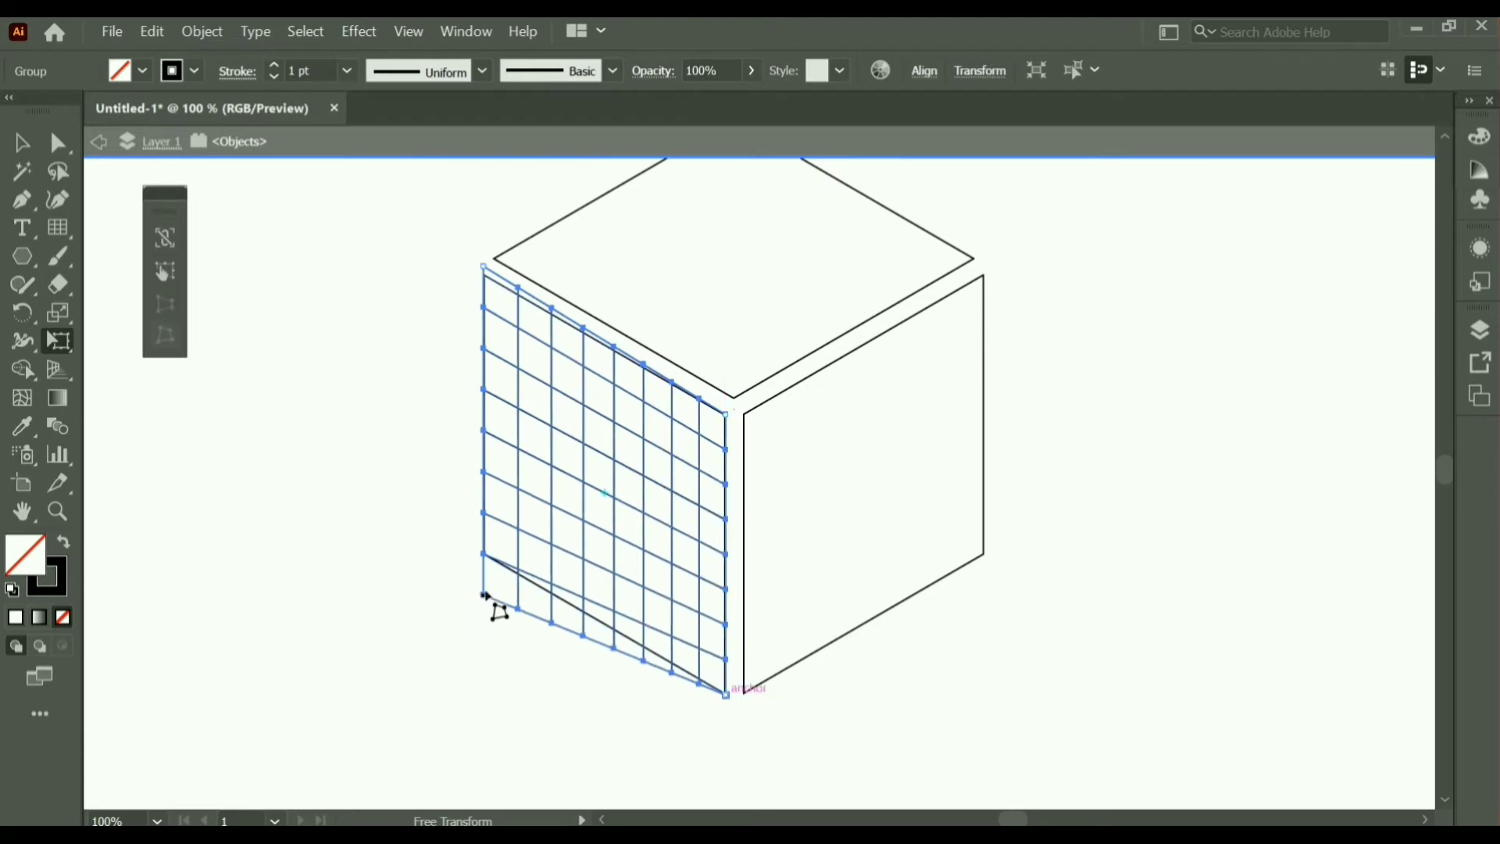
pyautogui.moveTo(482, 595); pyautogui.dragTo(484, 554)
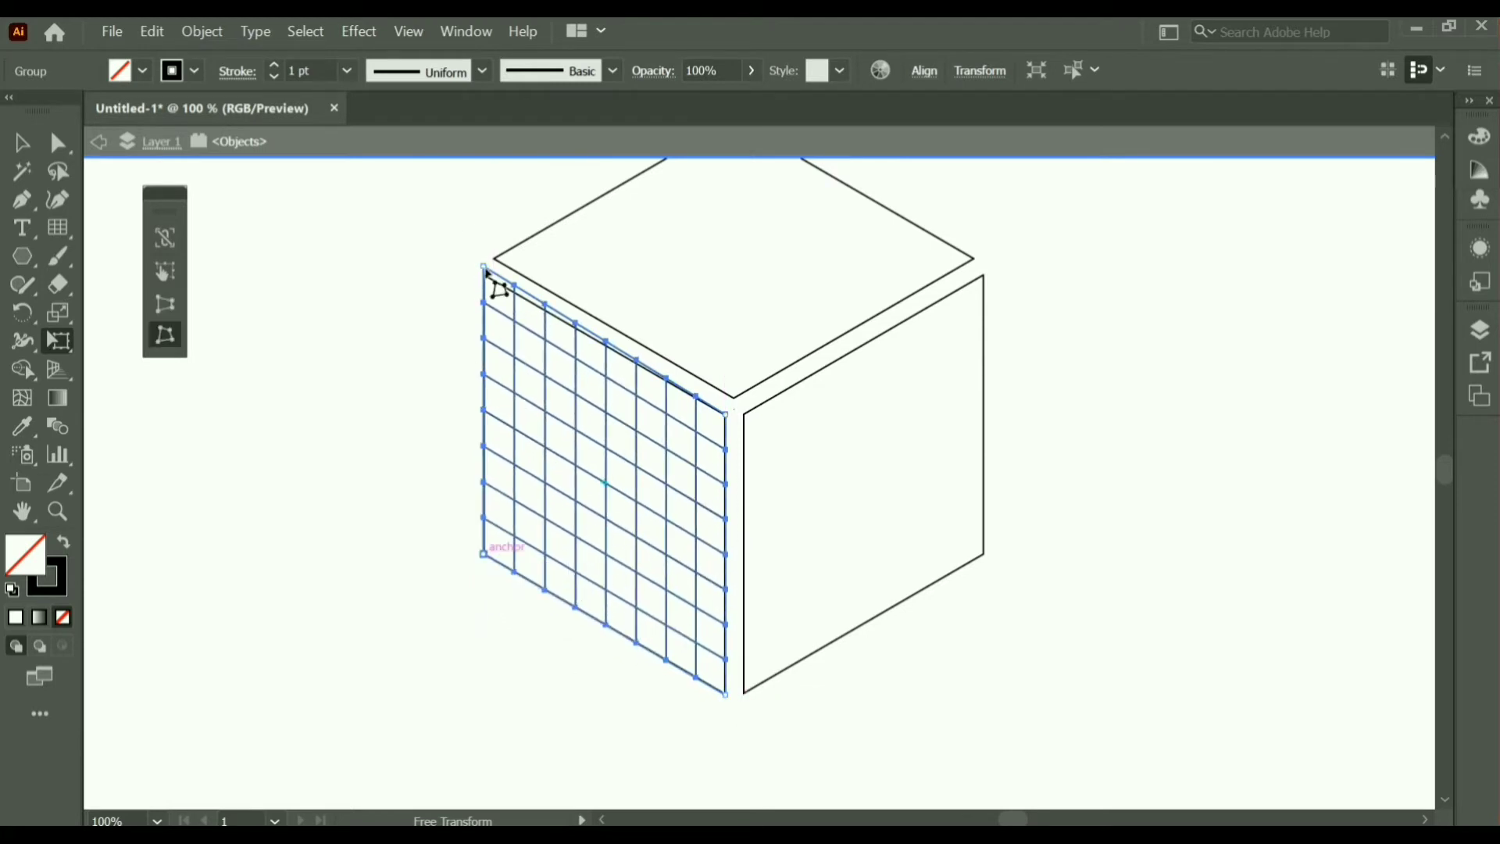
pyautogui.moveTo(486, 269); pyautogui.dragTo(484, 274)
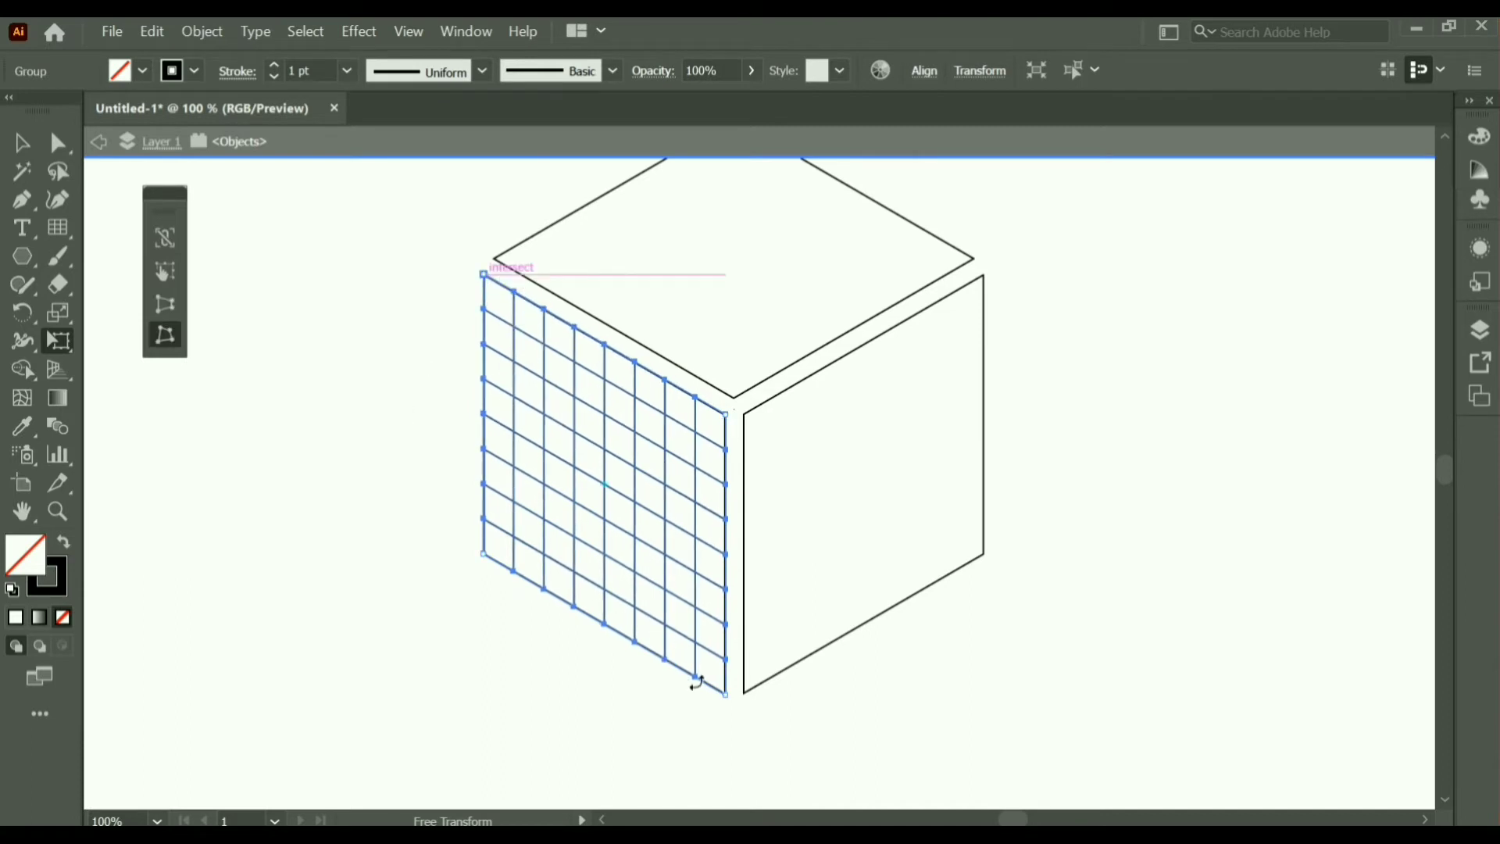
# Select the left-face grid and make a horizontally reflected copy with Reflect
pyautogui.click(22, 143)
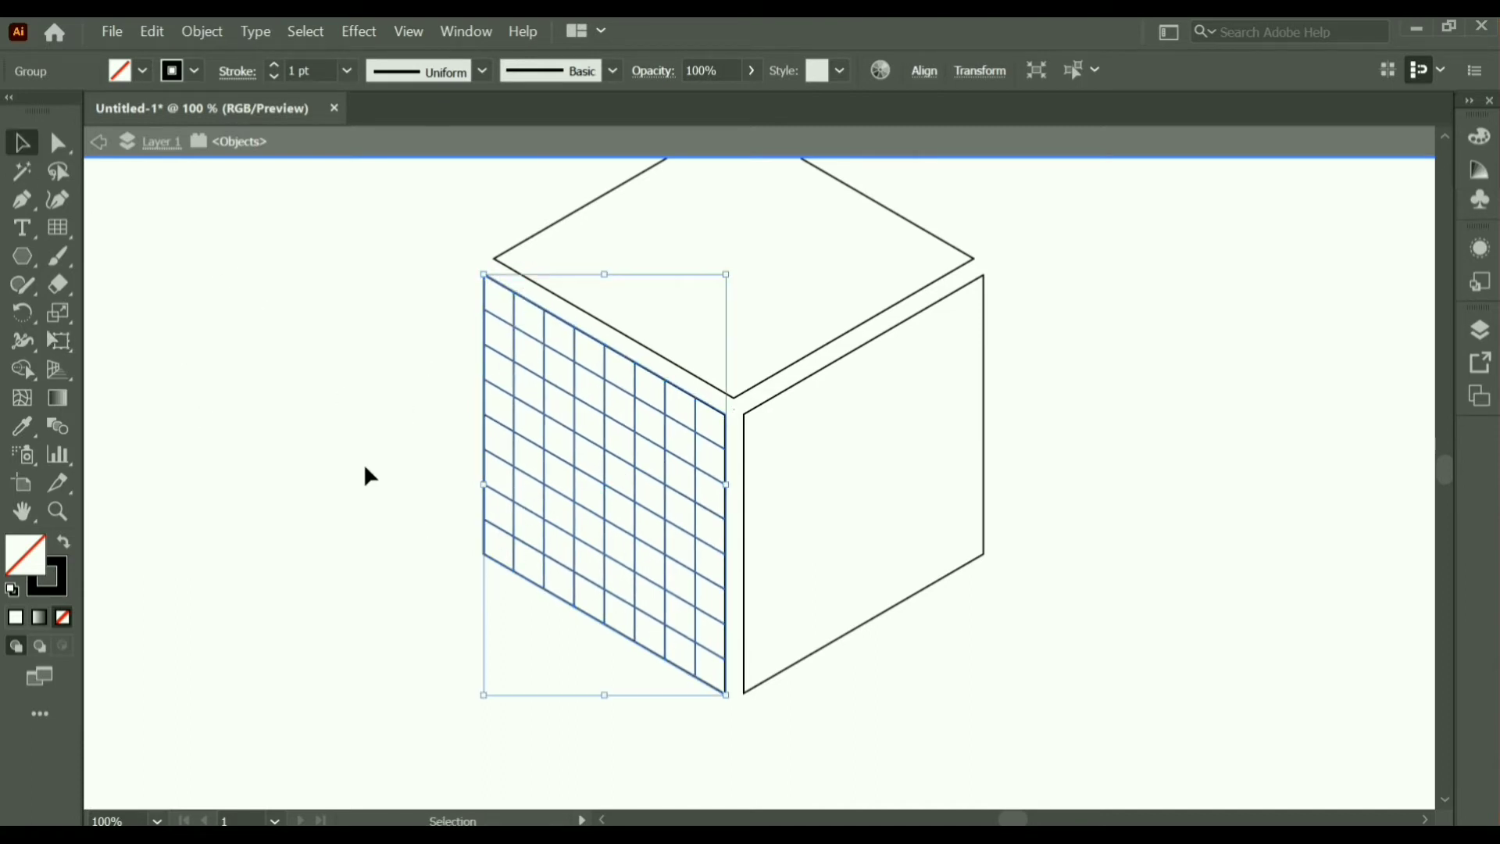
pyautogui.click(414, 493)
pyautogui.click(593, 472)
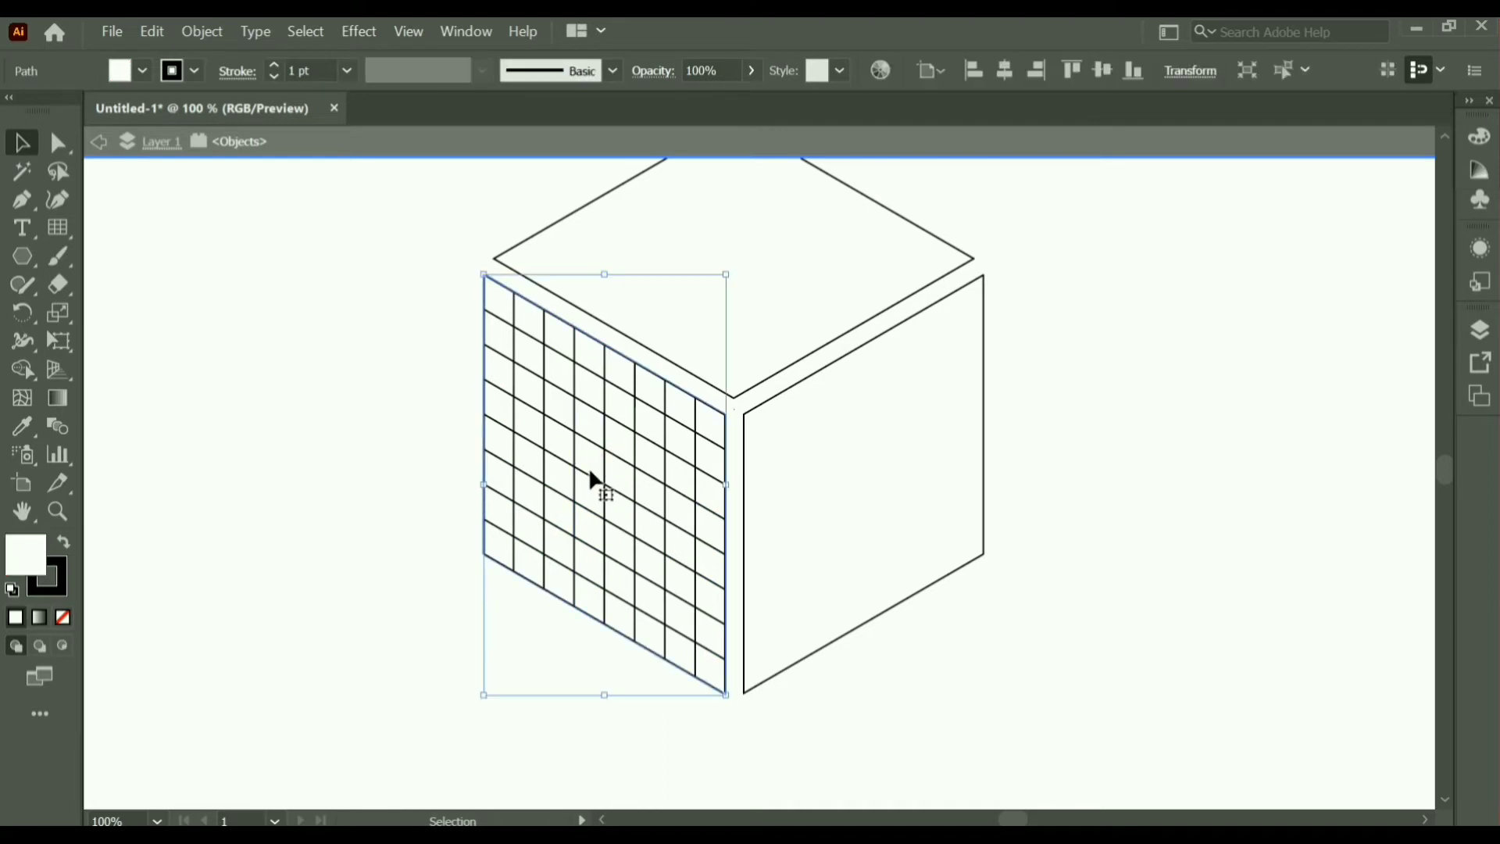
pyautogui.moveTo(590, 474); pyautogui.dragTo(586, 508)
pyautogui.click(650, 574)
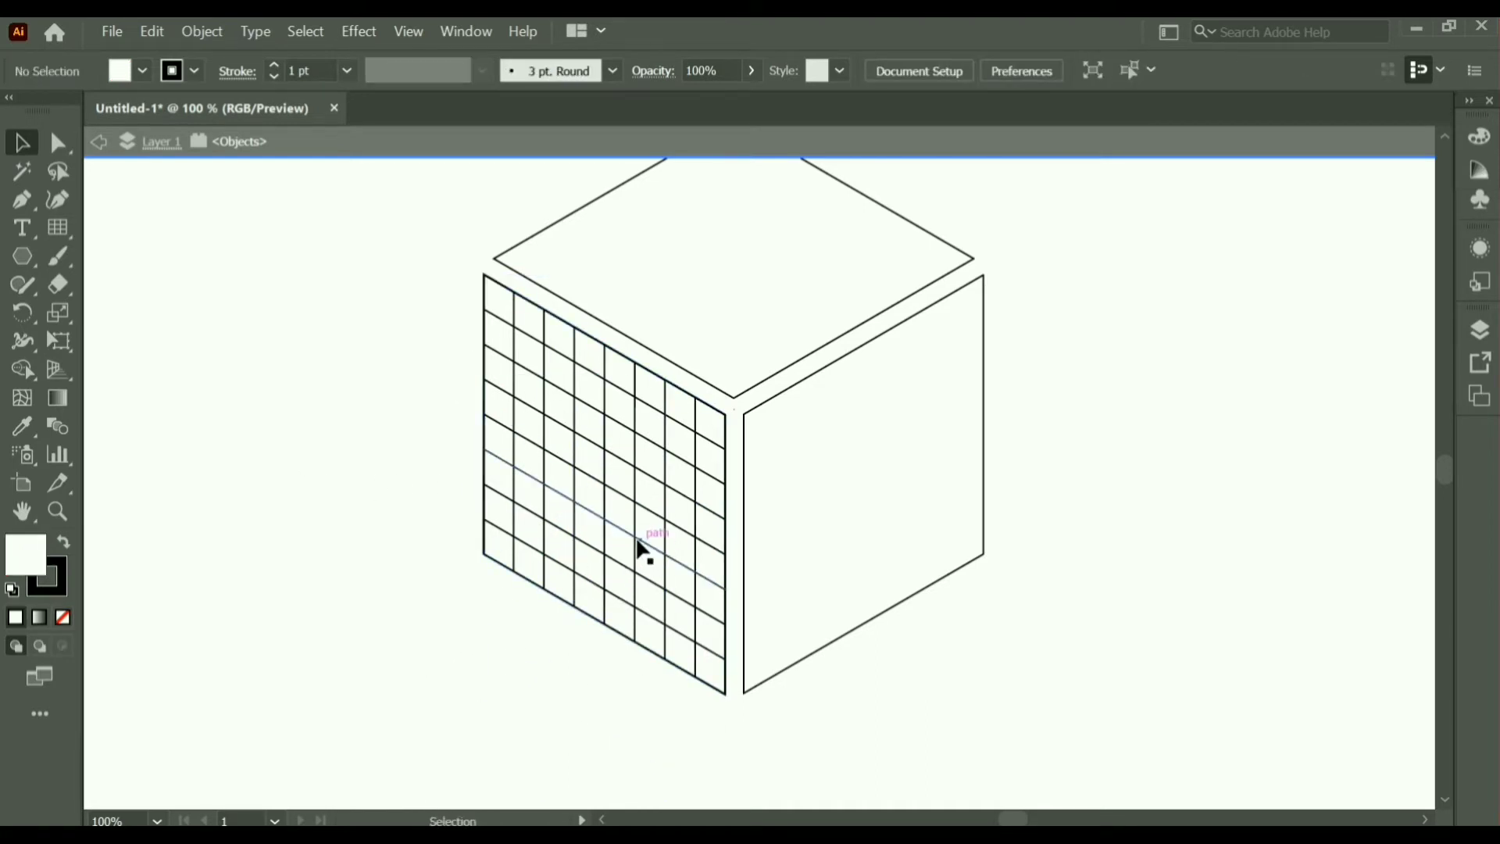
pyautogui.click(637, 545)
pyautogui.rightClick(637, 541)
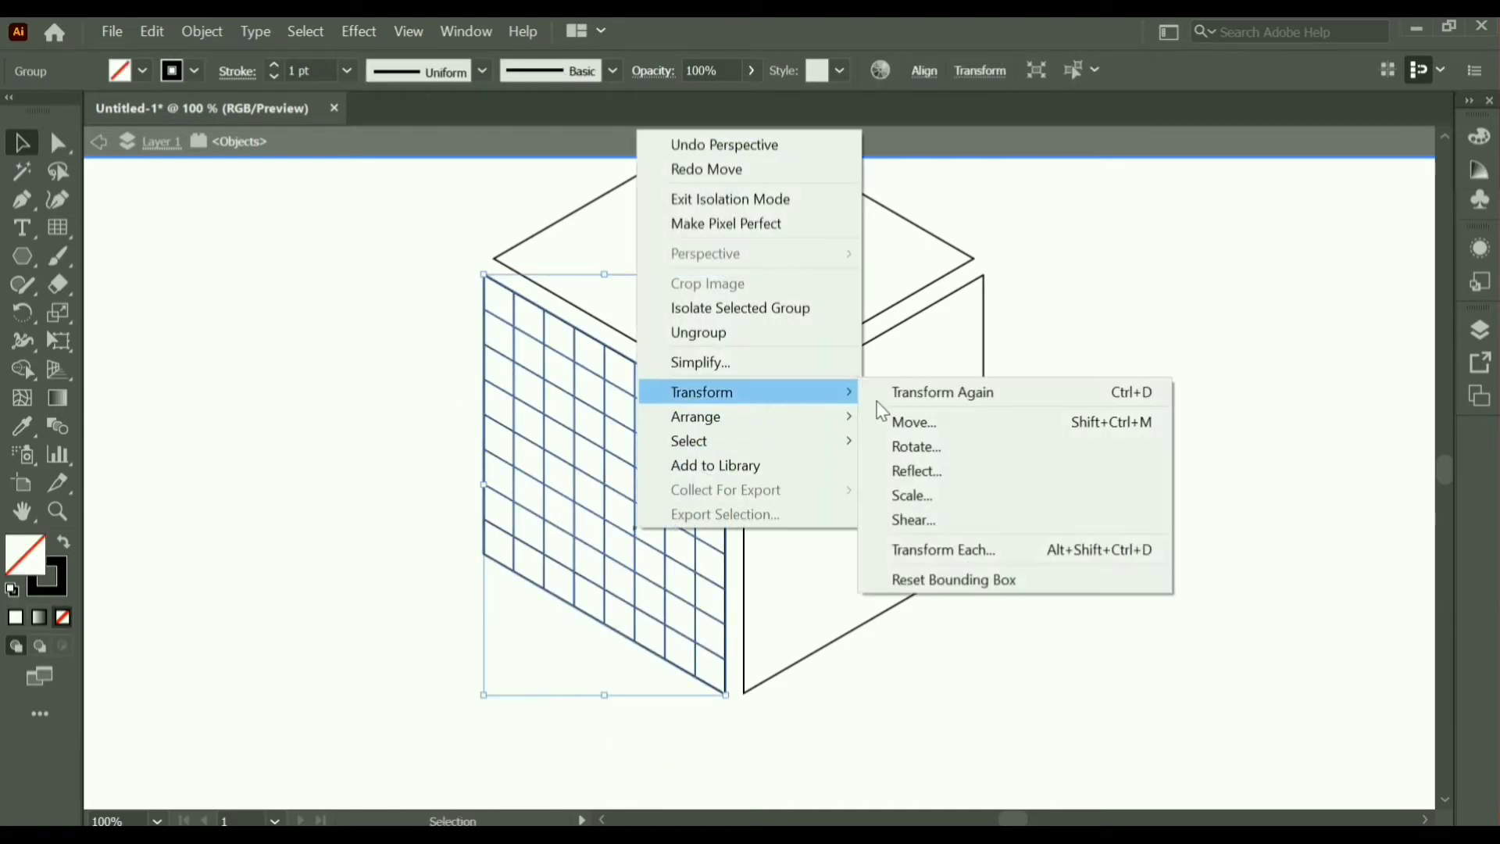
pyautogui.click(930, 471)
pyautogui.click(1087, 383)
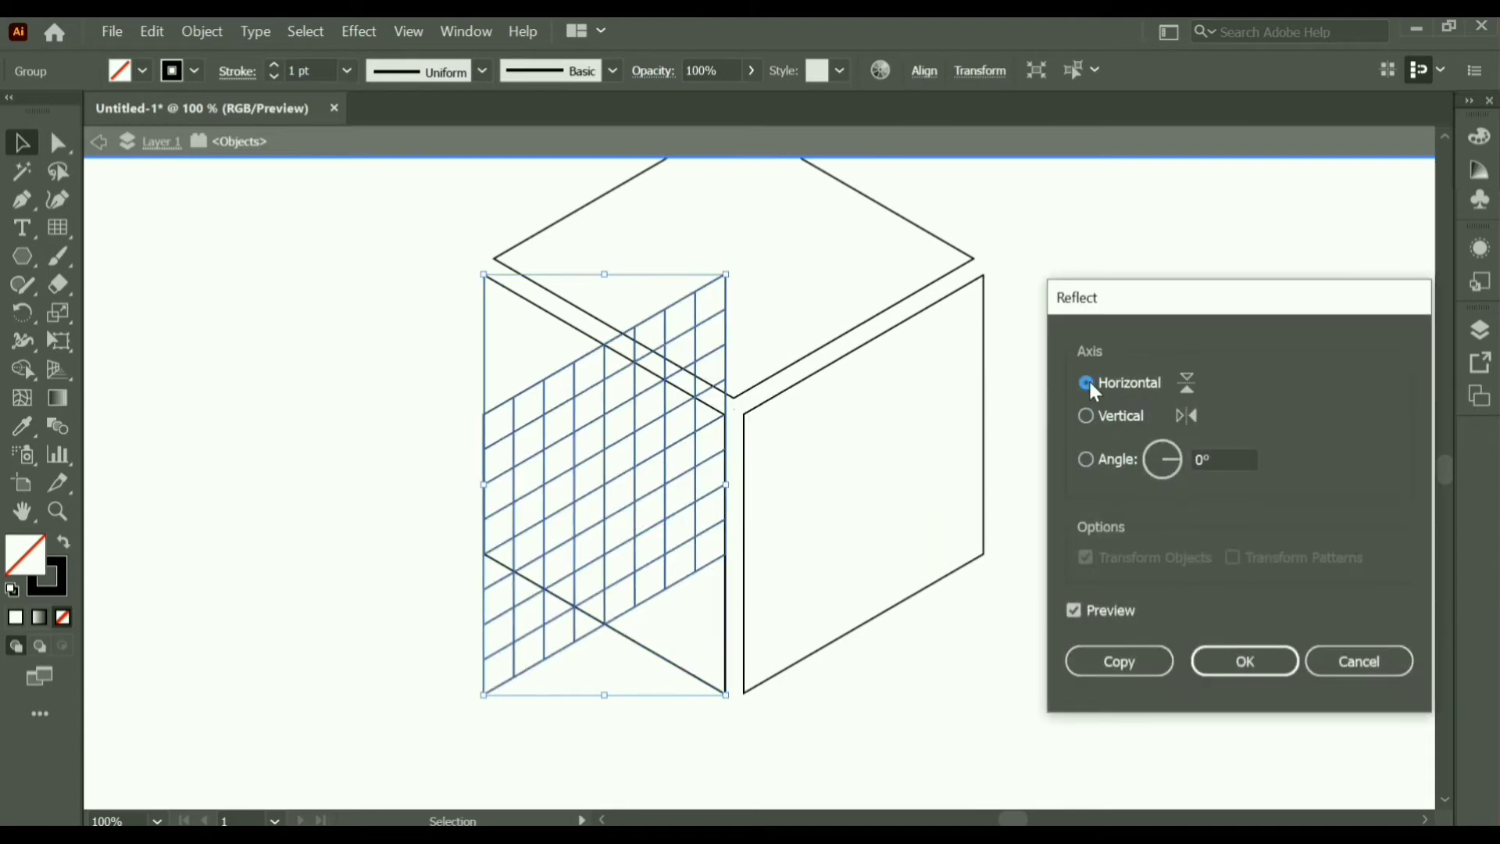
pyautogui.click(1125, 668)
# Move the mirrored grid onto the right face, undoing the stray duplicate
pyautogui.moveTo(688, 505); pyautogui.dragTo(822, 515)
pyautogui.hotkey('ctrl', 'z')
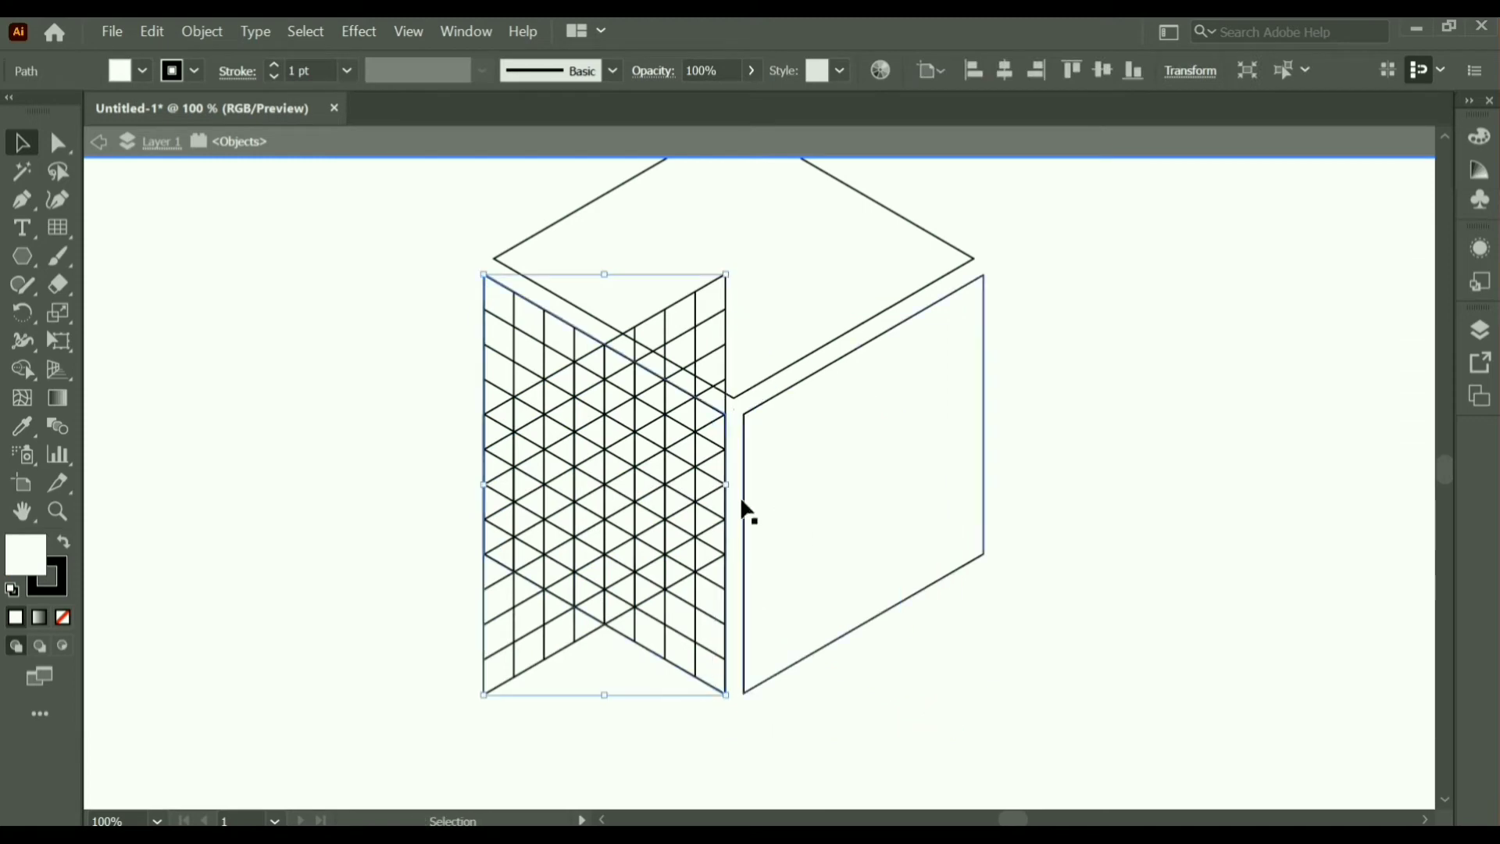
pyautogui.moveTo(661, 491); pyautogui.dragTo(1065, 513)
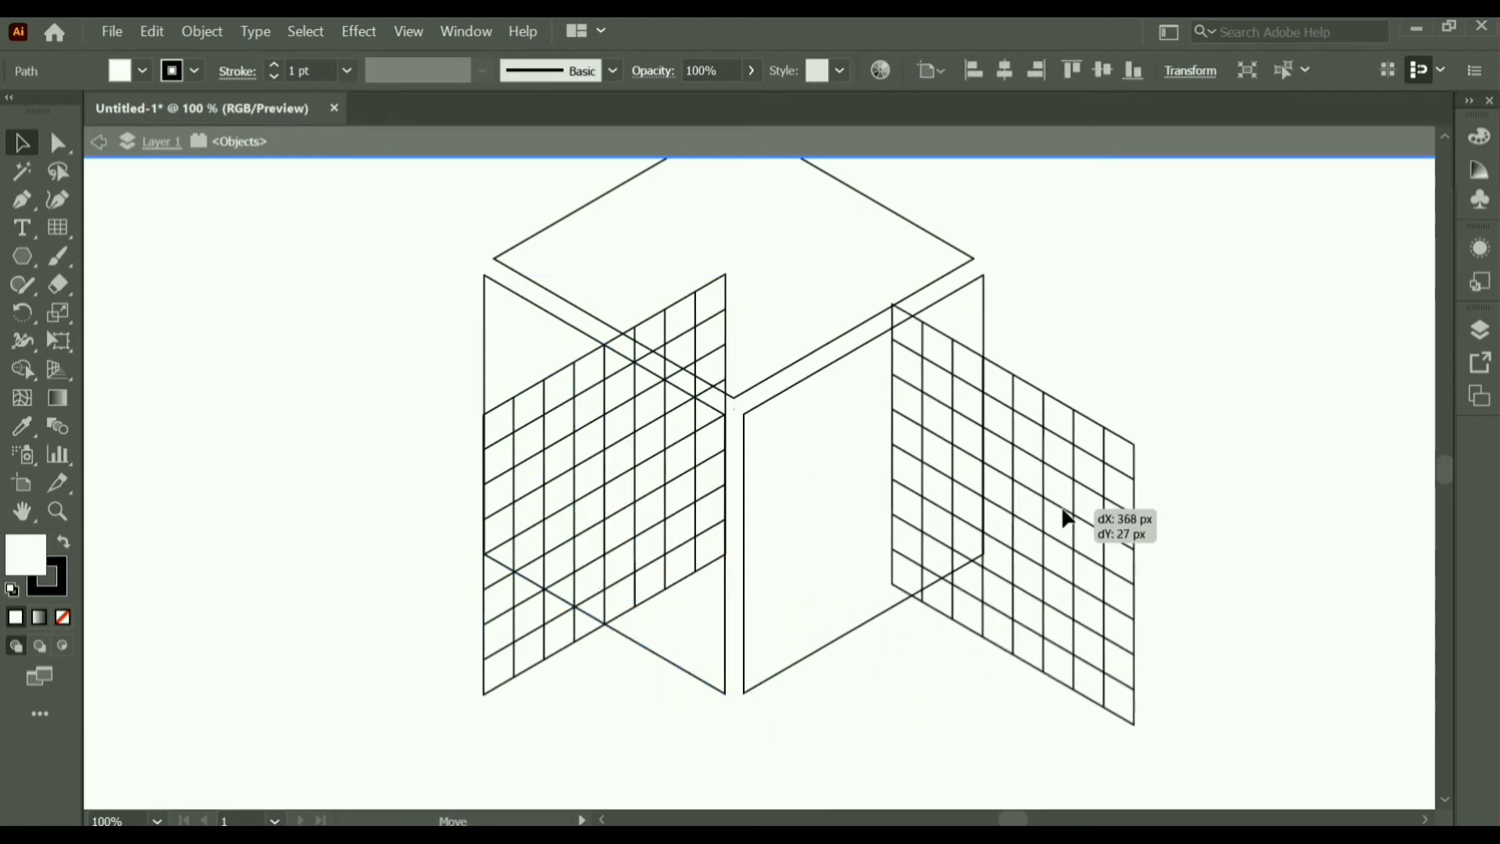
pyautogui.hotkey('ctrl', 'z')
pyautogui.click(457, 589)
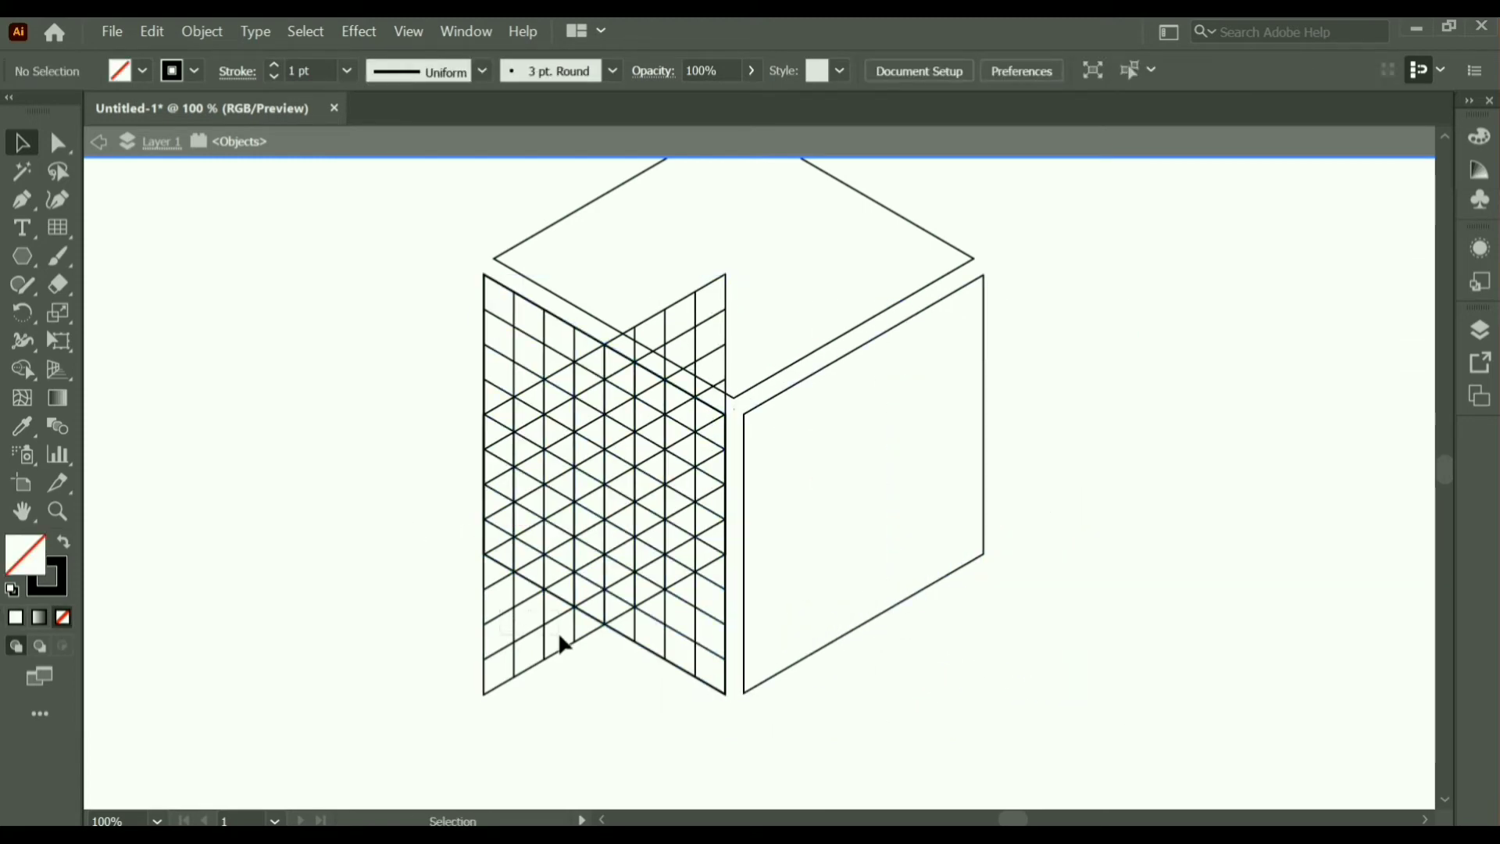
pyautogui.moveTo(559, 637); pyautogui.dragTo(781, 637)
# Copy the right-face grid and paste another copy of it
pyautogui.click(149, 33)
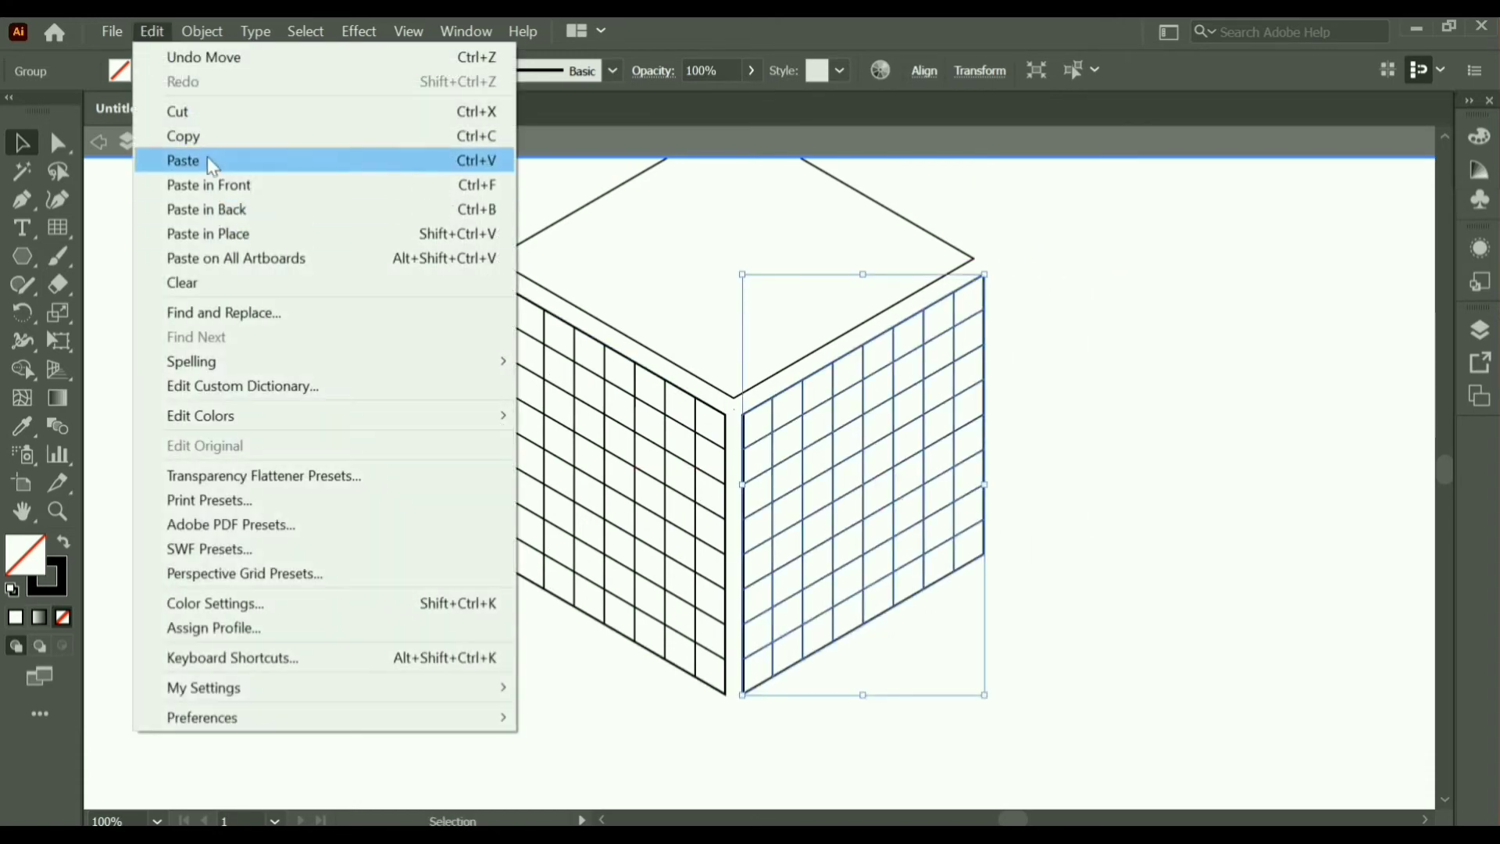
pyautogui.click(203, 134)
pyautogui.scroll(2, 617, 297)
pyautogui.click(148, 31)
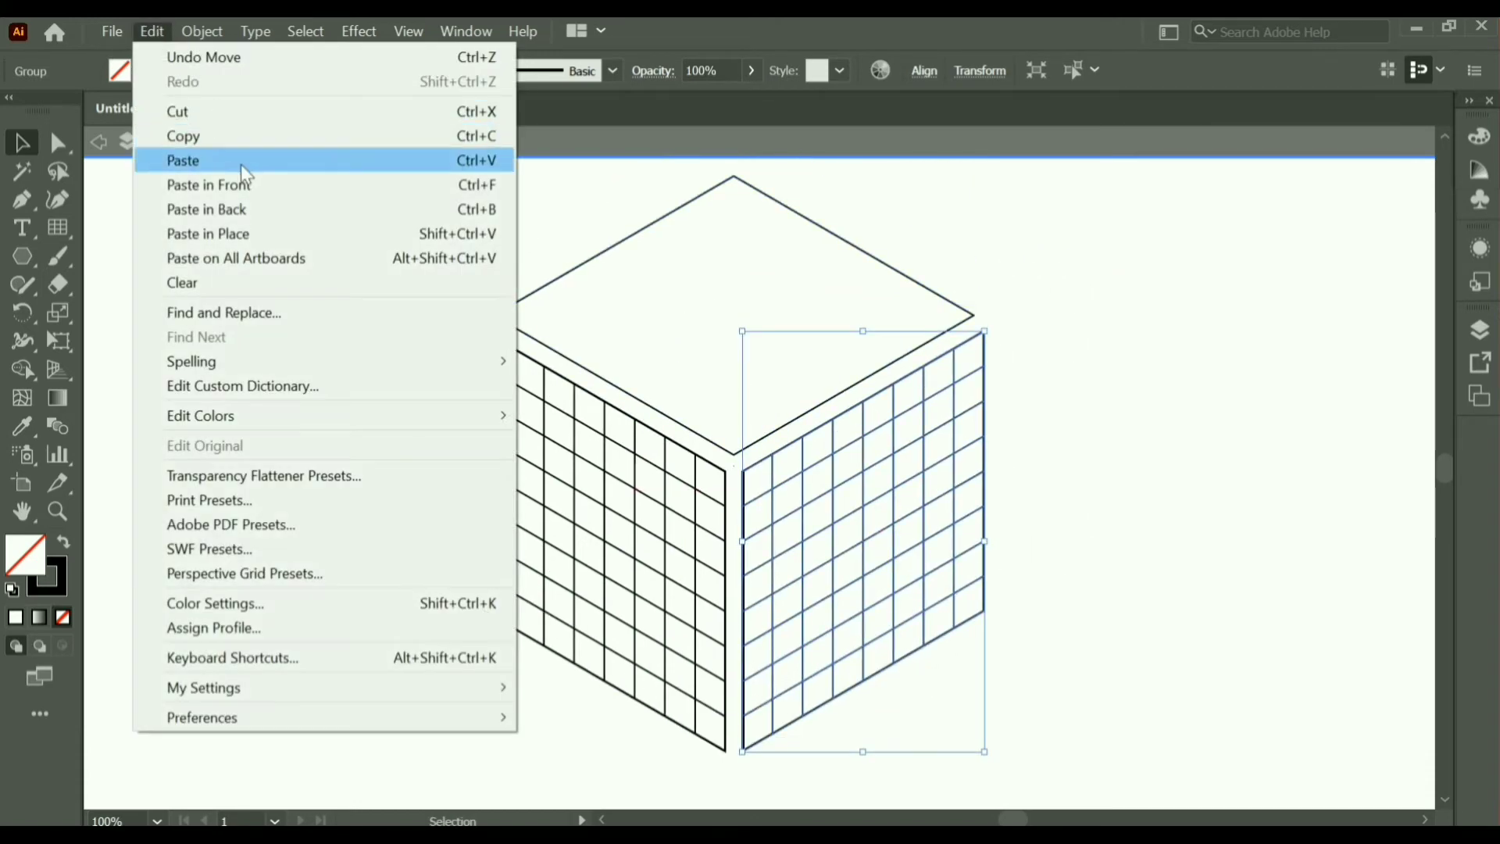
pyautogui.click(241, 160)
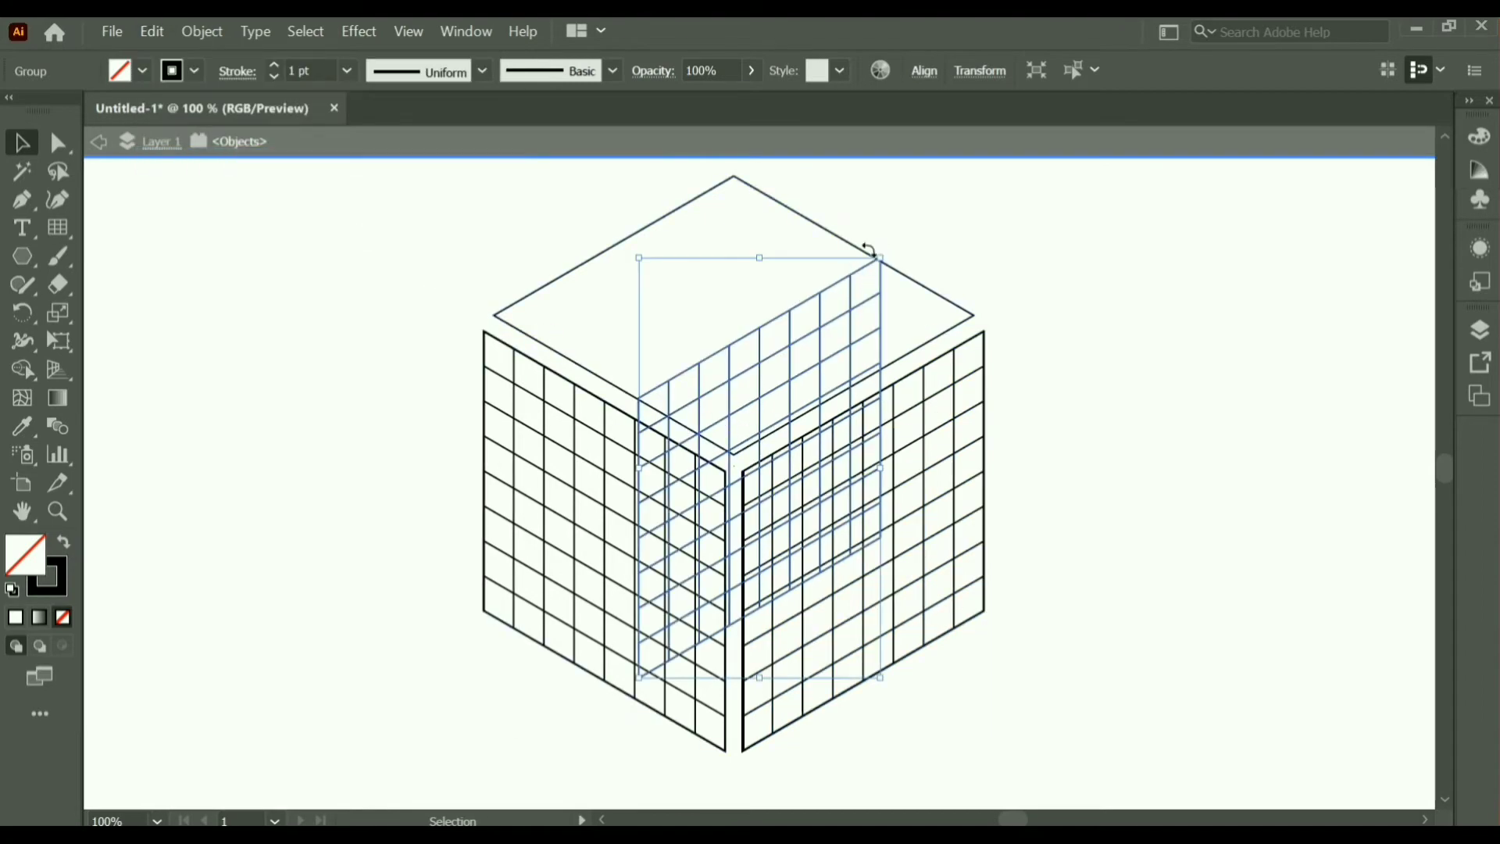
# Rotate the pasted grid and snap it onto the cube's top face
pyautogui.moveTo(875, 258); pyautogui.dragTo(250, 446)
pyautogui.moveTo(758, 398); pyautogui.dragTo(735, 250)
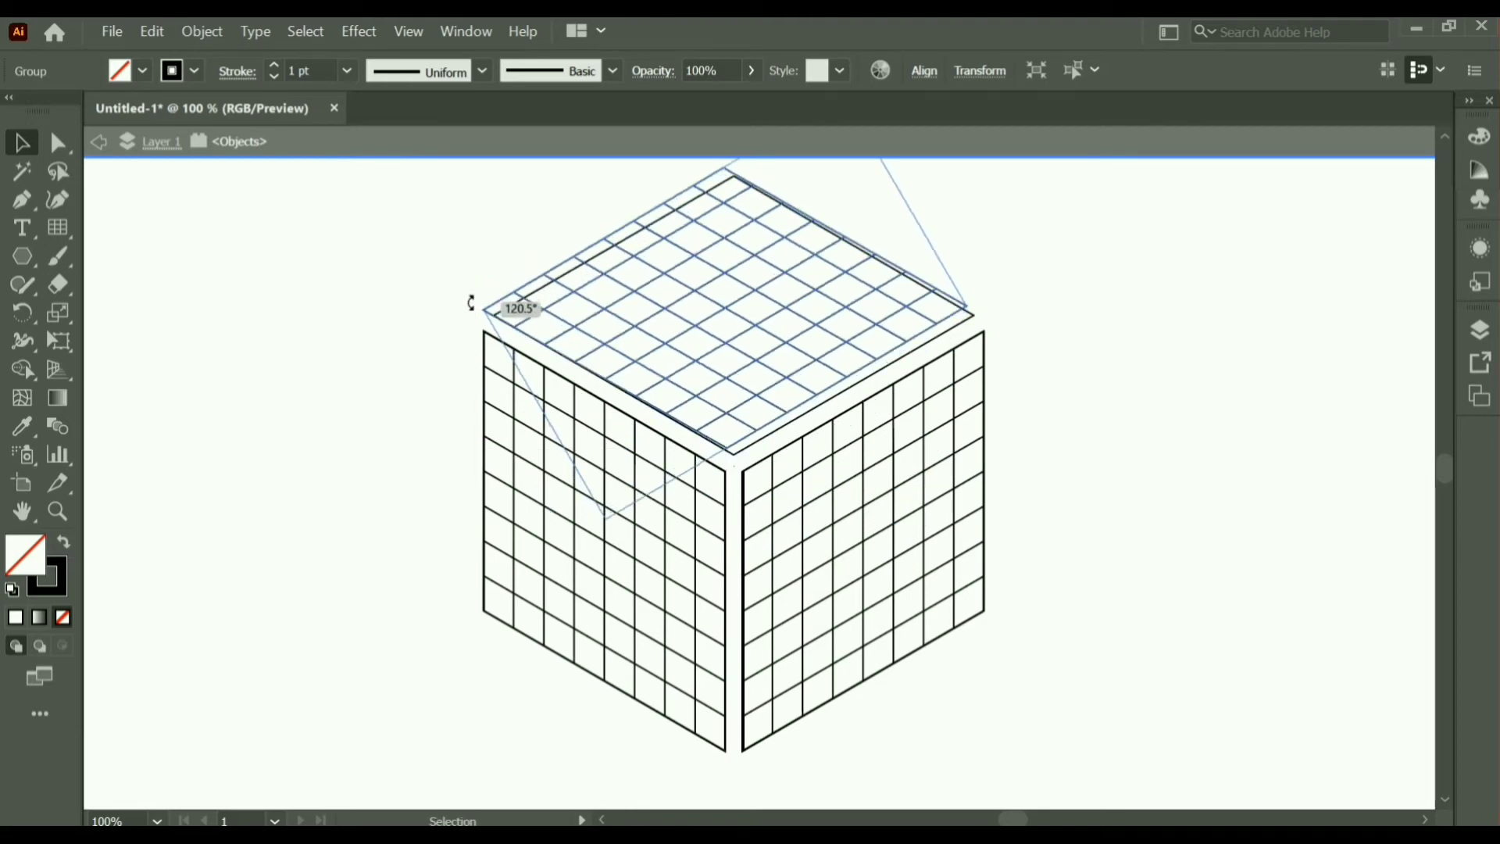
pyautogui.moveTo(482, 279); pyautogui.dragTo(485, 305)
pyautogui.moveTo(730, 306); pyautogui.dragTo(738, 311)
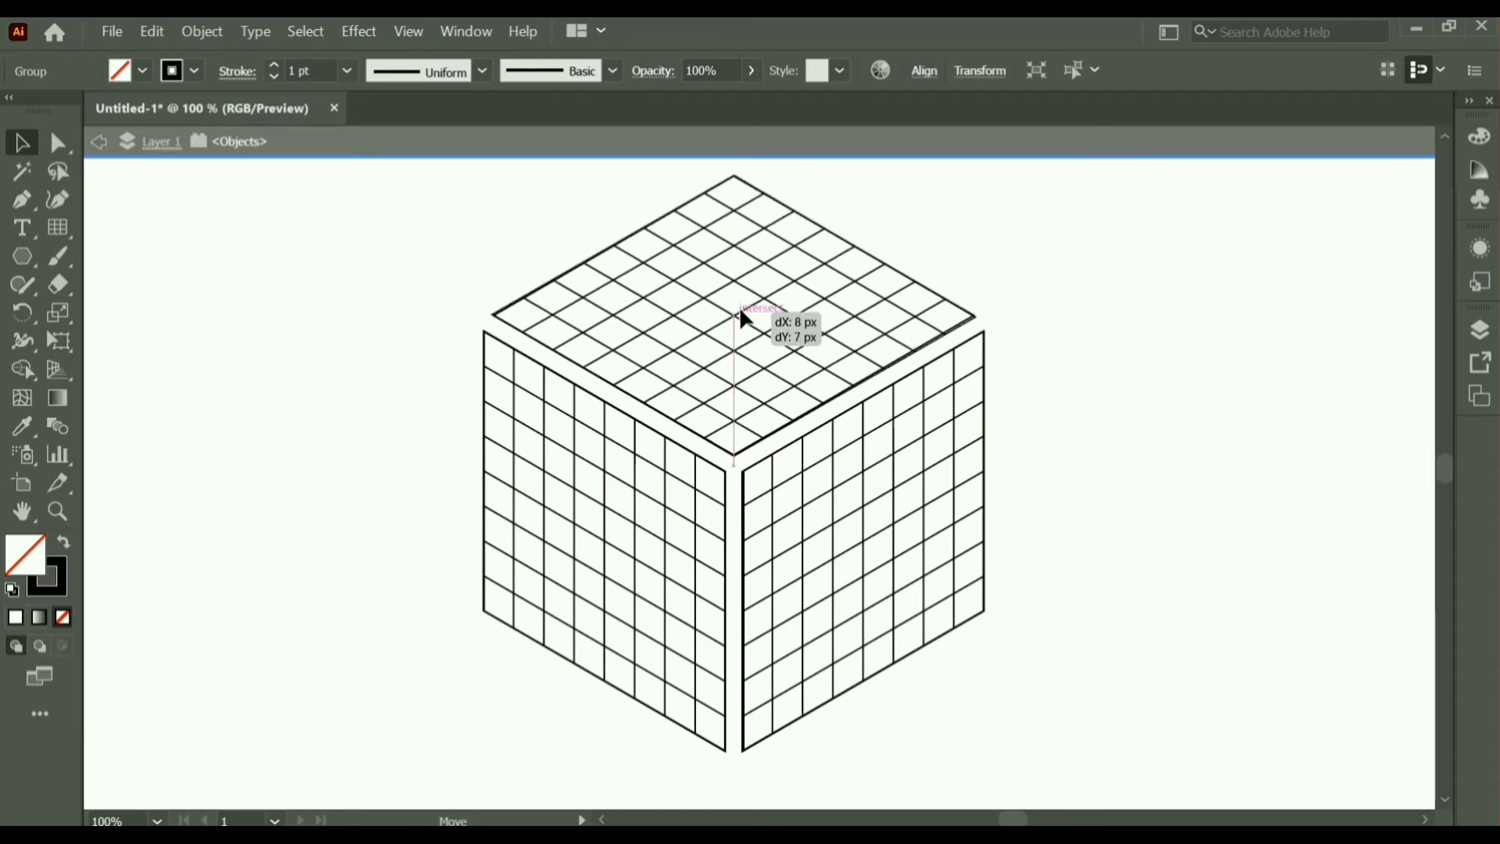
pyautogui.click(1114, 313)
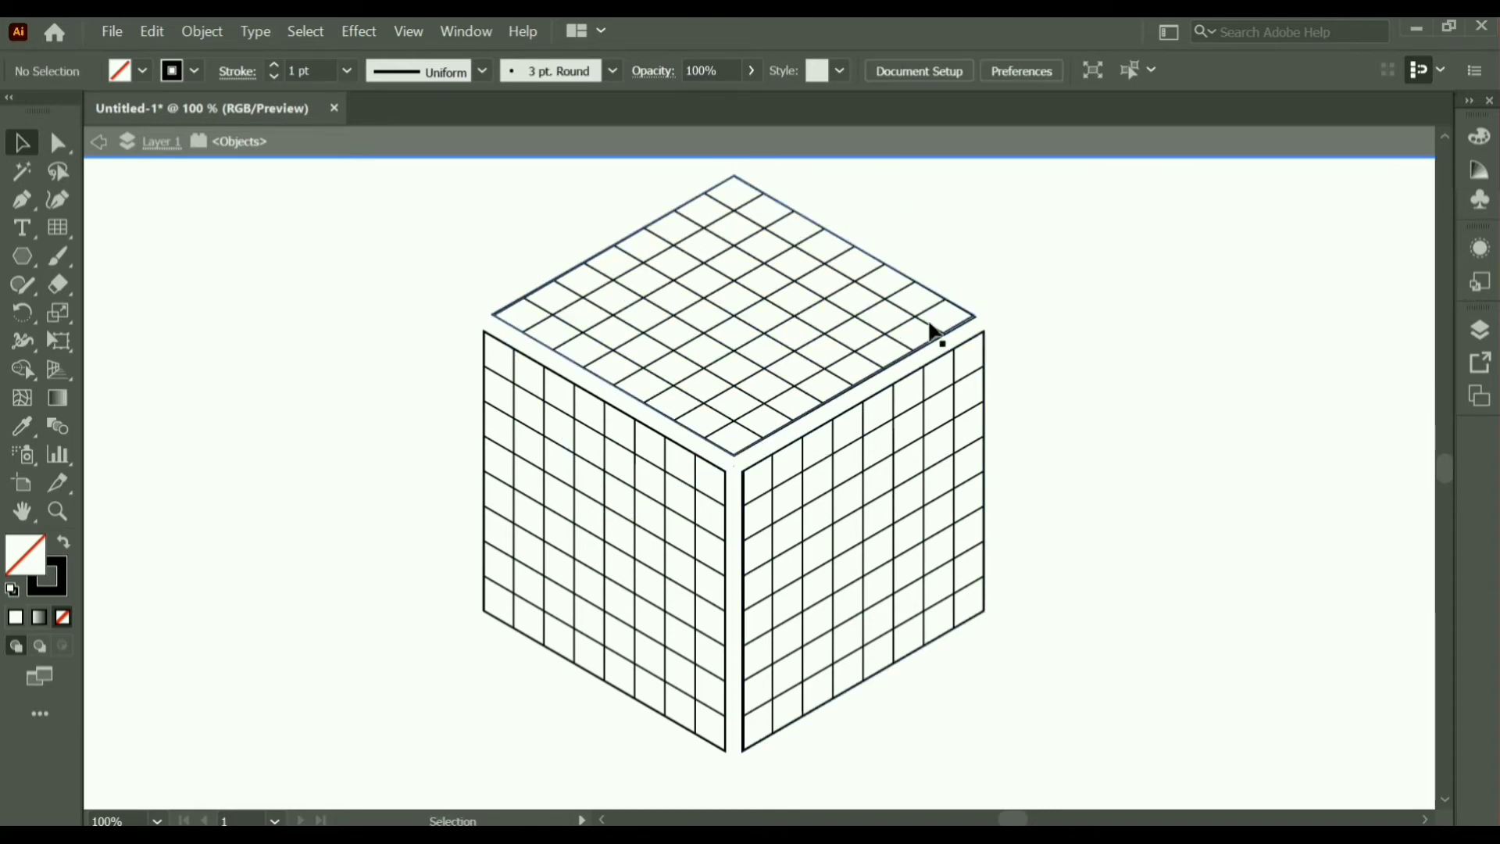
# Nudge and re-rotate the top grid flush with the cube's top edges, then select the right-face grid
pyautogui.moveTo(943, 324); pyautogui.dragTo(861, 317)
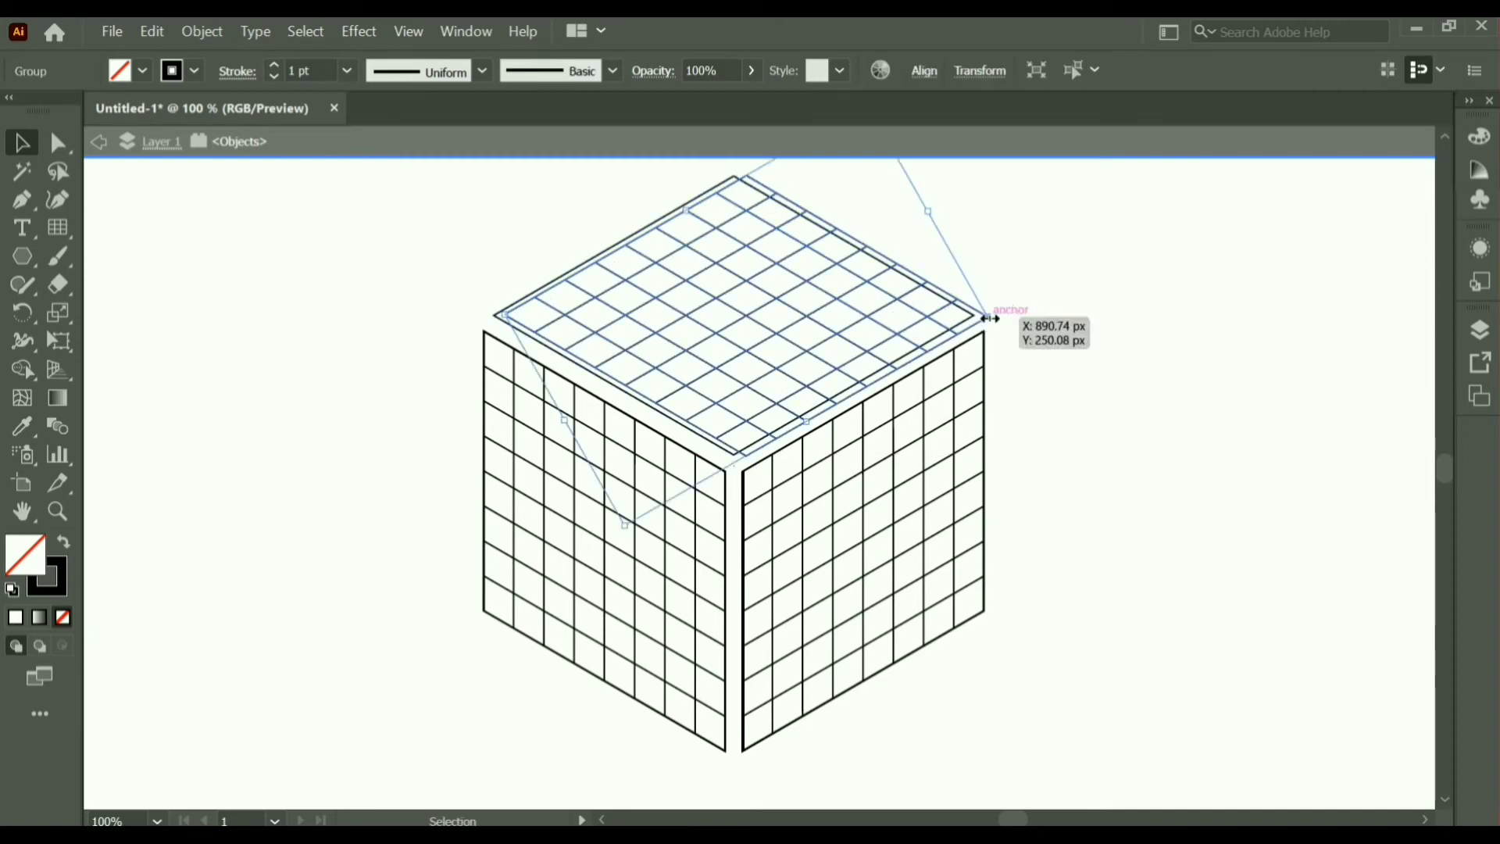
pyautogui.moveTo(994, 306); pyautogui.dragTo(994, 307)
pyautogui.moveTo(749, 317); pyautogui.dragTo(750, 316)
pyautogui.click(1015, 406)
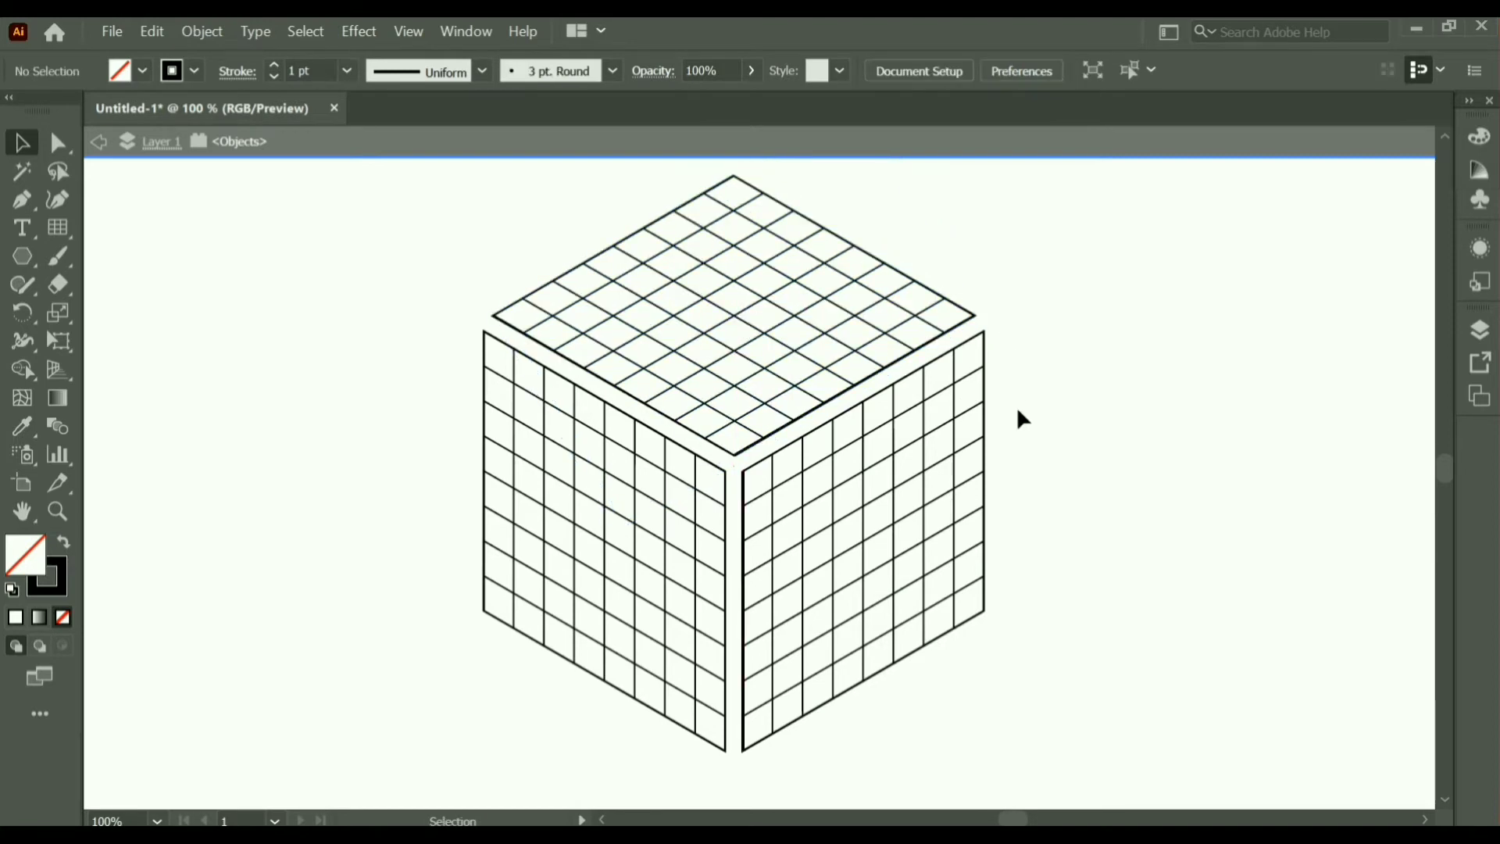
pyautogui.click(889, 504)
# Select all three face grids and lock them in place
pyautogui.keyDown('shift'); pyautogui.click(680, 328); pyautogui.keyUp('shift')
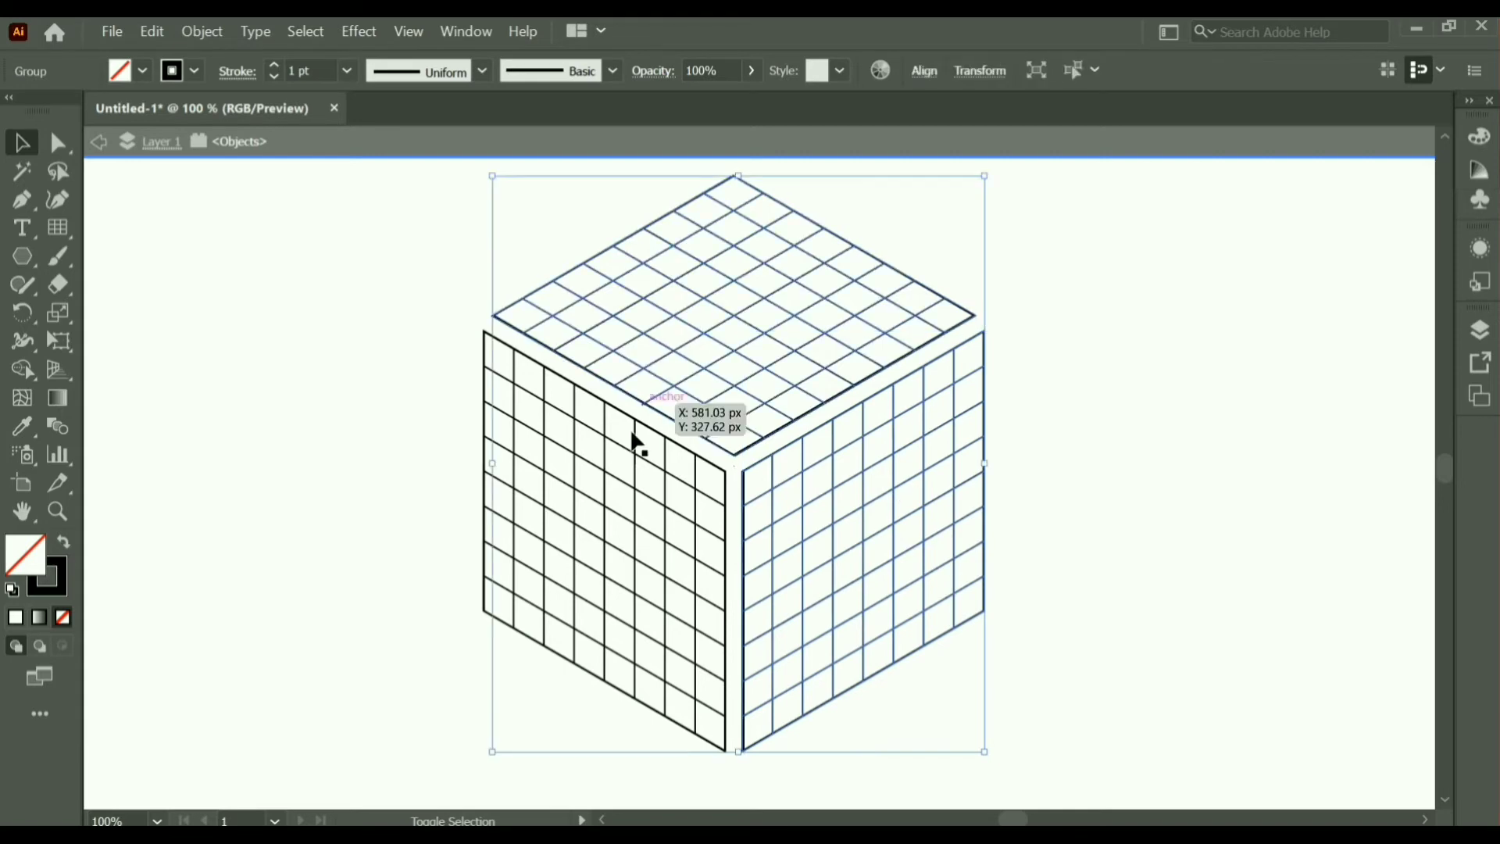
pyautogui.keyDown('shift'); pyautogui.click(593, 502); pyautogui.keyUp('shift')
pyautogui.click(202, 32)
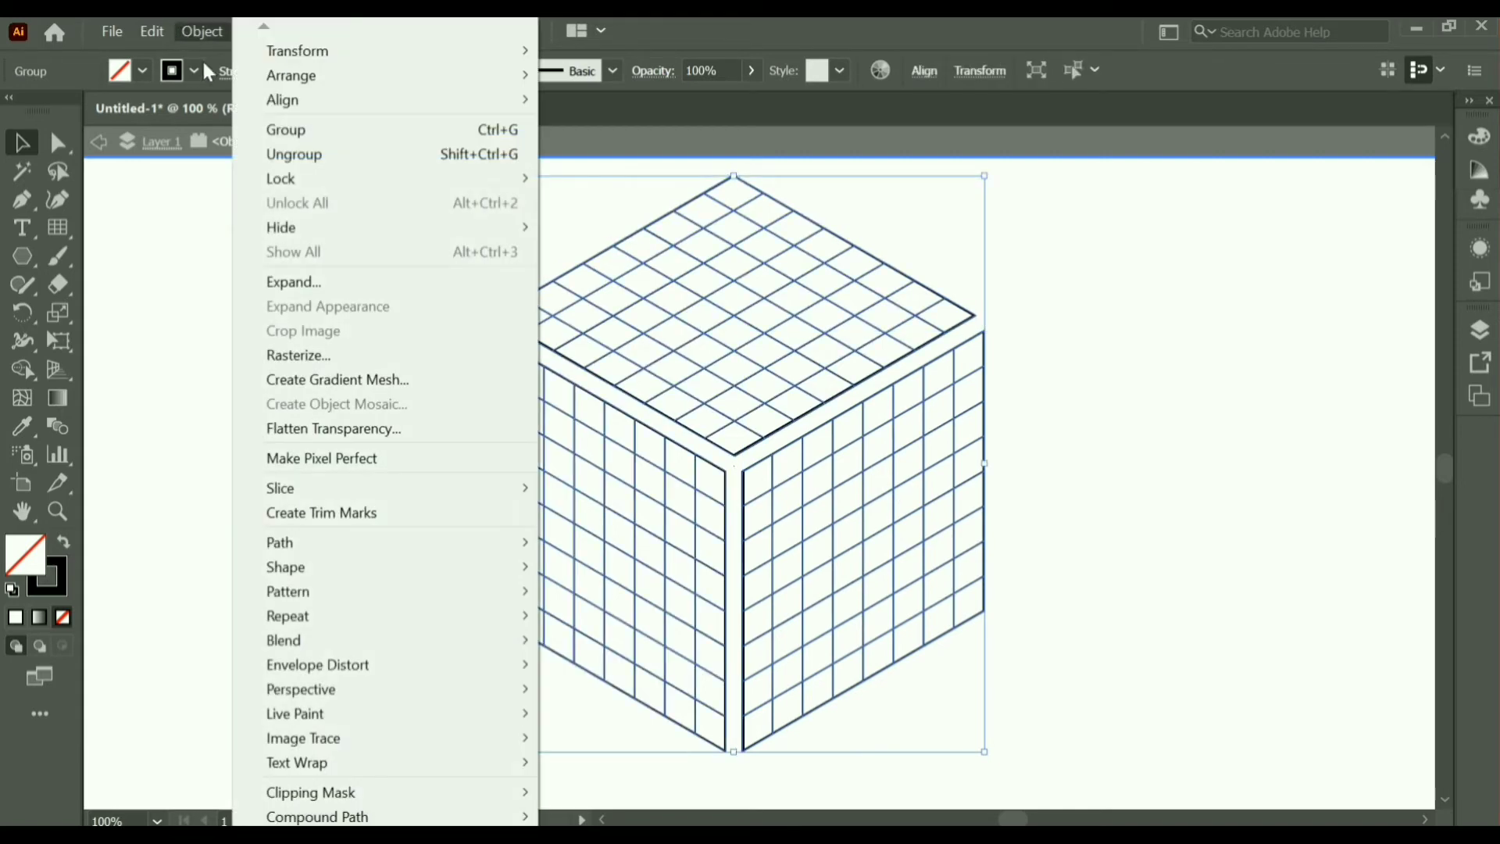
pyautogui.click(606, 176)
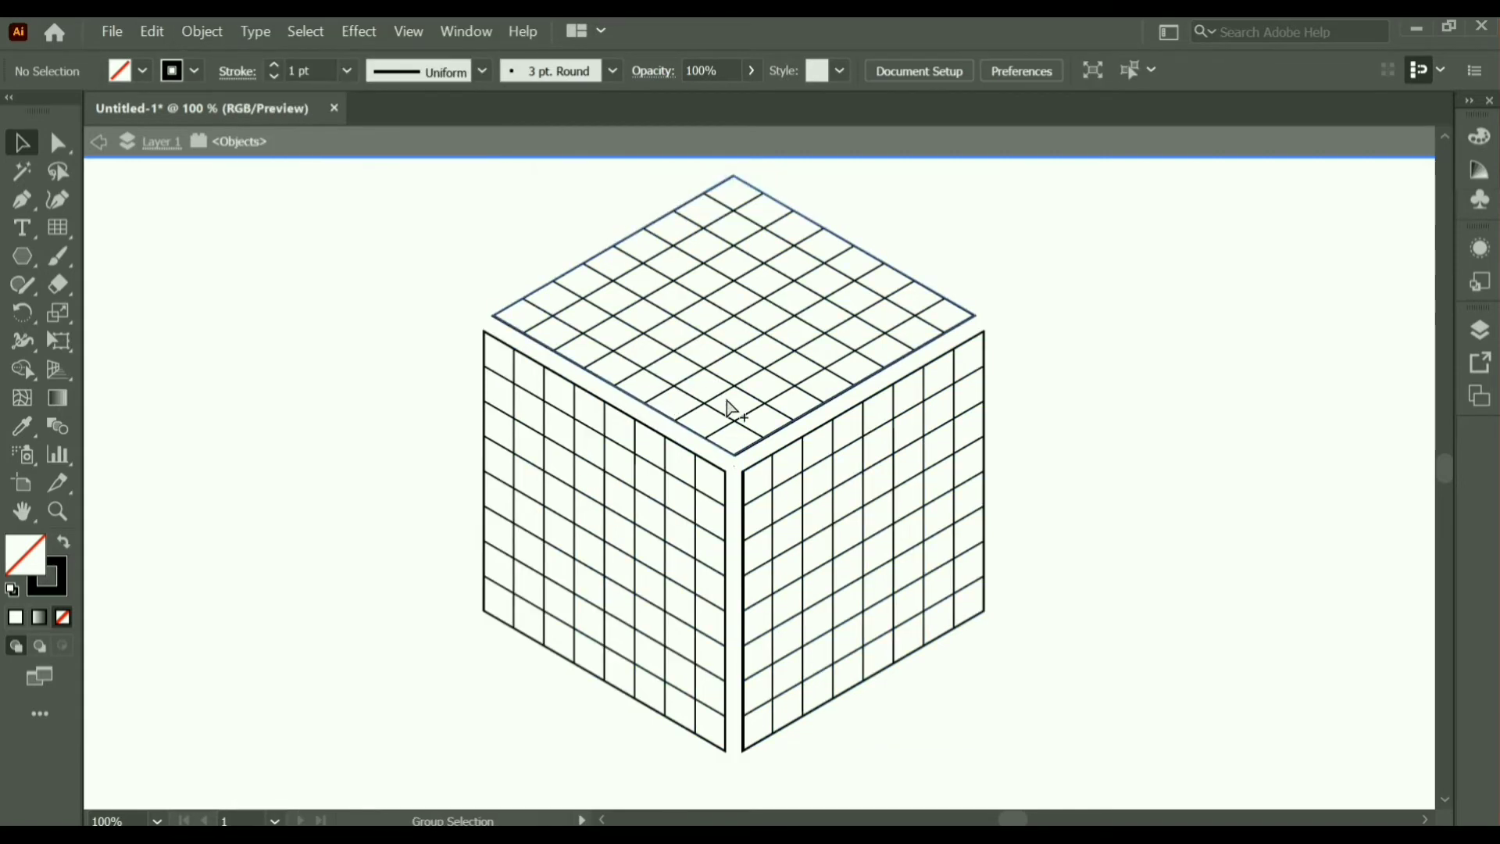
# Select the plain cube outline beneath the grids and delete it
pyautogui.scroll(-1, 730, 410)
pyautogui.moveTo(489, 268); pyautogui.dragTo(844, 563)
pyautogui.moveTo(729, 428); pyautogui.dragTo(1079, 425)
pyautogui.press('Delete')
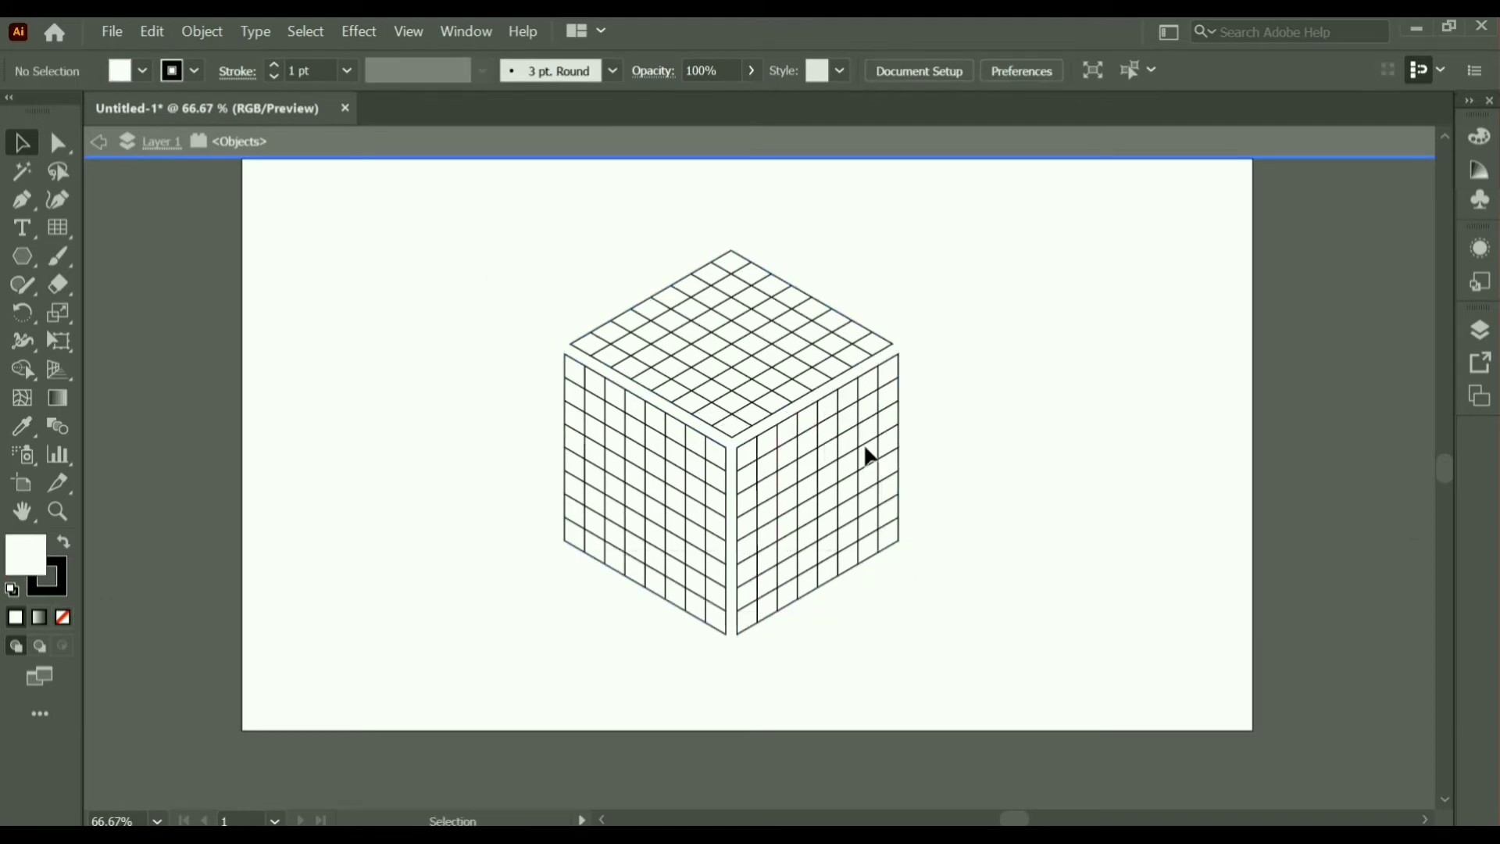
pyautogui.hotkey('ctrl', '1')
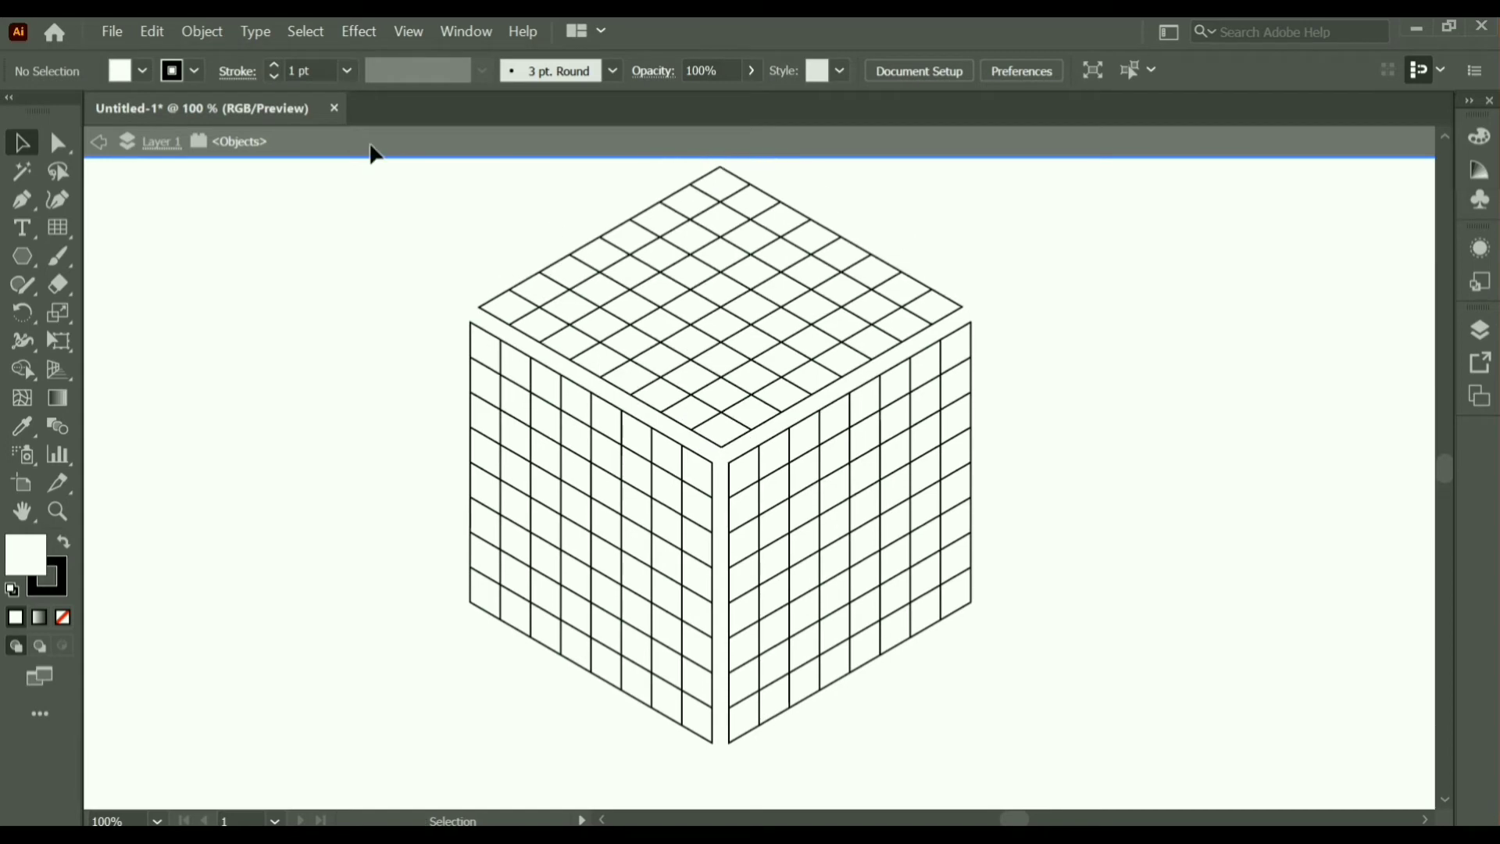
# Unlock all, select the whole grid cube and pick the Shape Builder tool
pyautogui.click(225, 39)
pyautogui.click(327, 205)
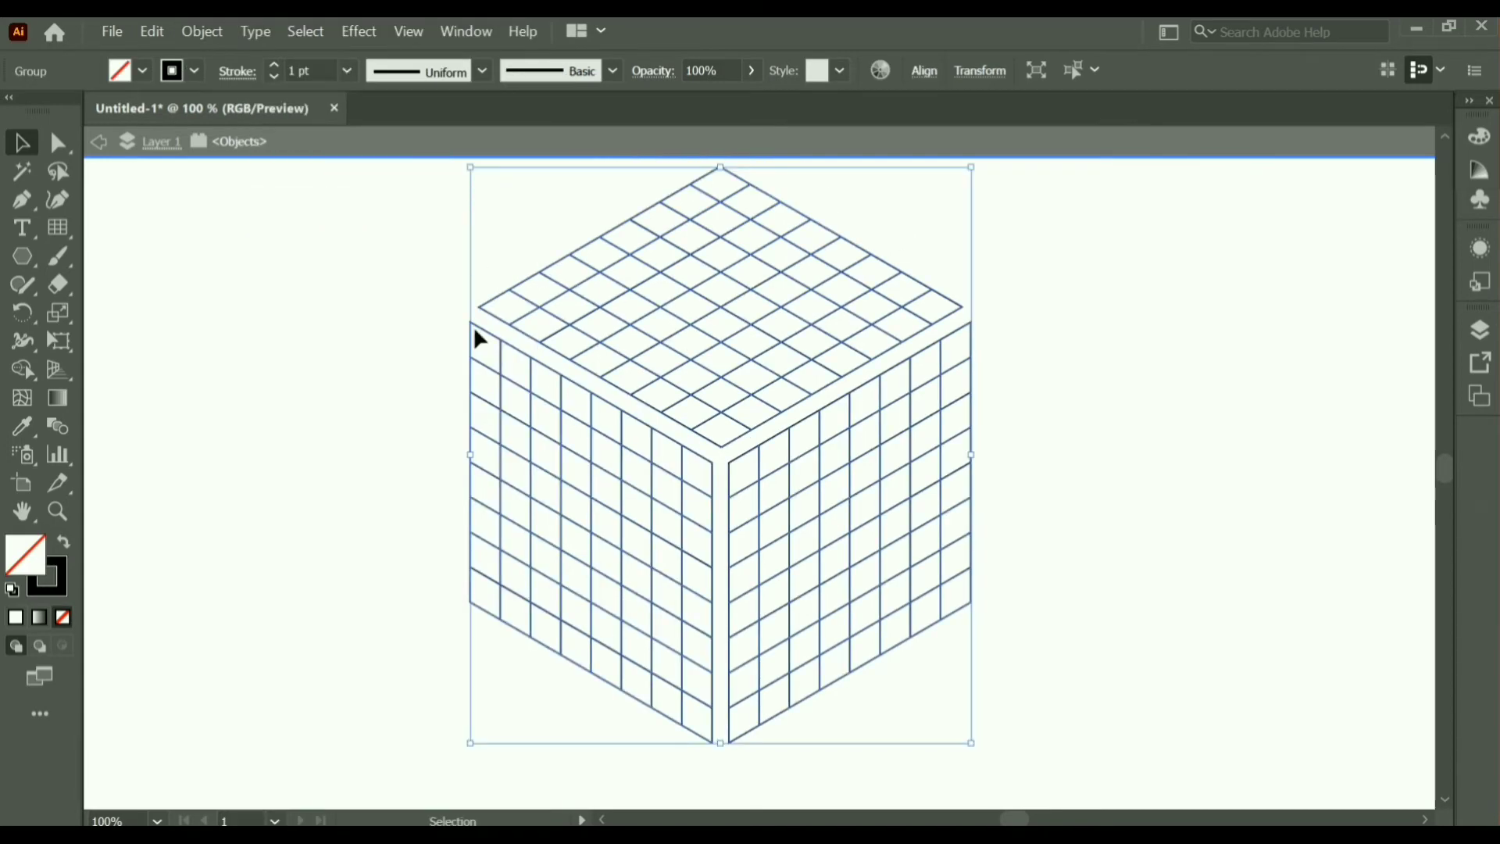
pyautogui.click(383, 247)
pyautogui.click(805, 586)
pyautogui.moveTo(22, 370); pyautogui.dragTo(117, 381)
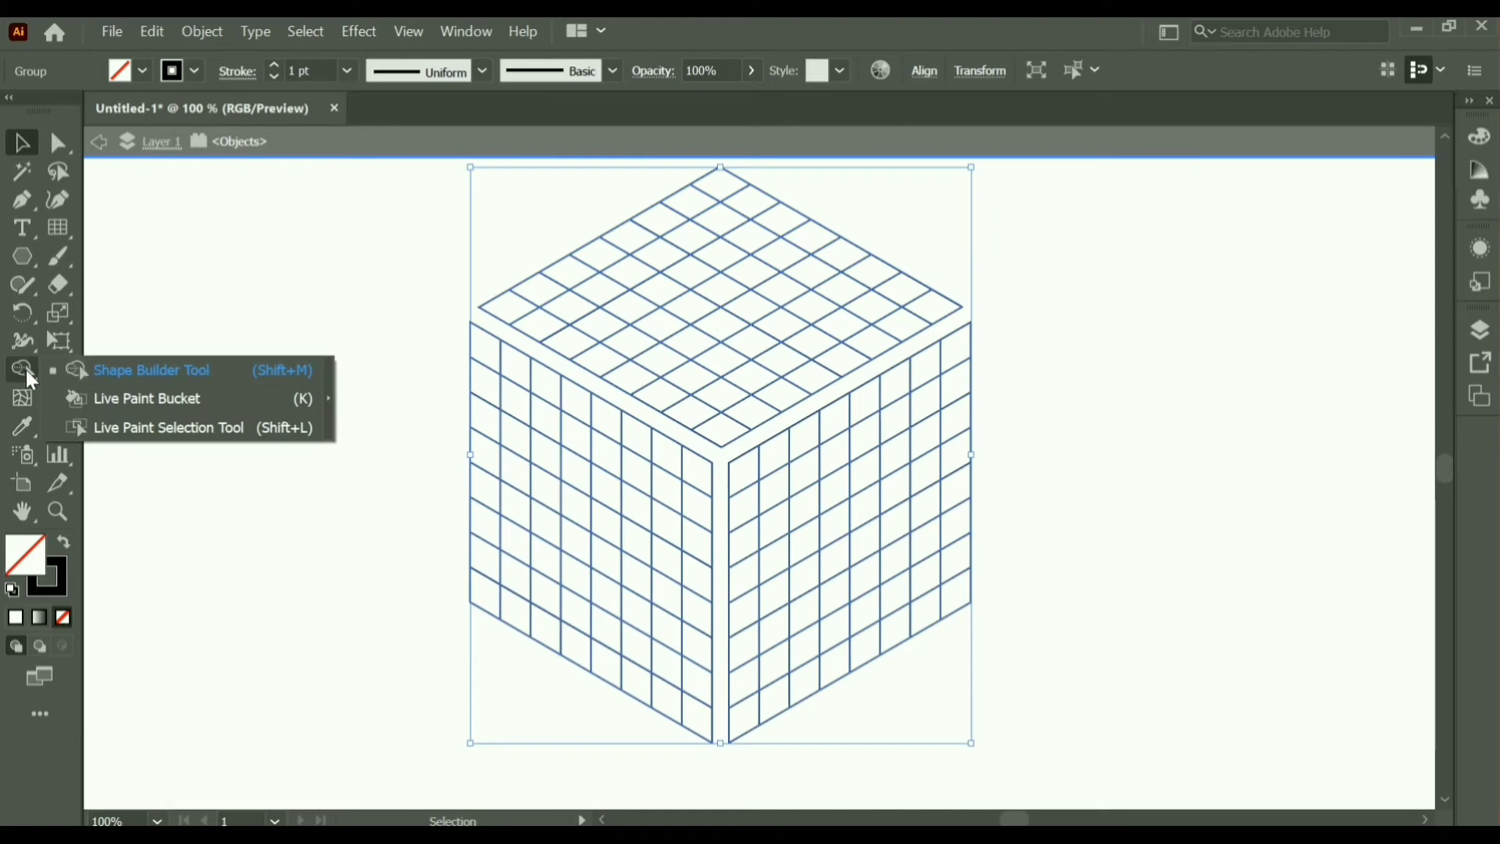
pyautogui.click(123, 370)
# Set the fill to black and the stroke to None
pyautogui.click(144, 72)
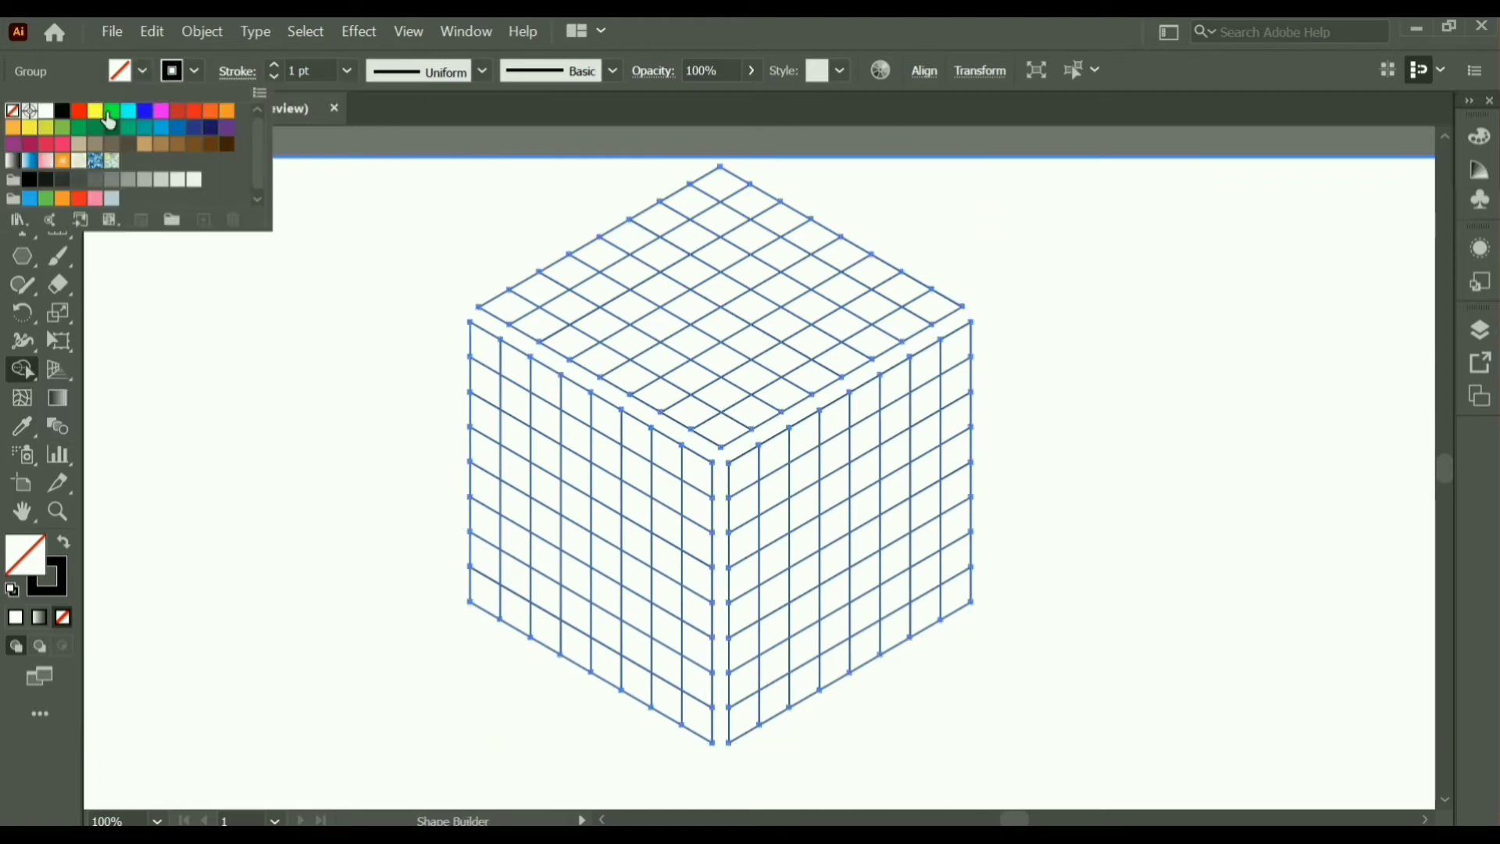
pyautogui.click(63, 110)
pyautogui.click(196, 71)
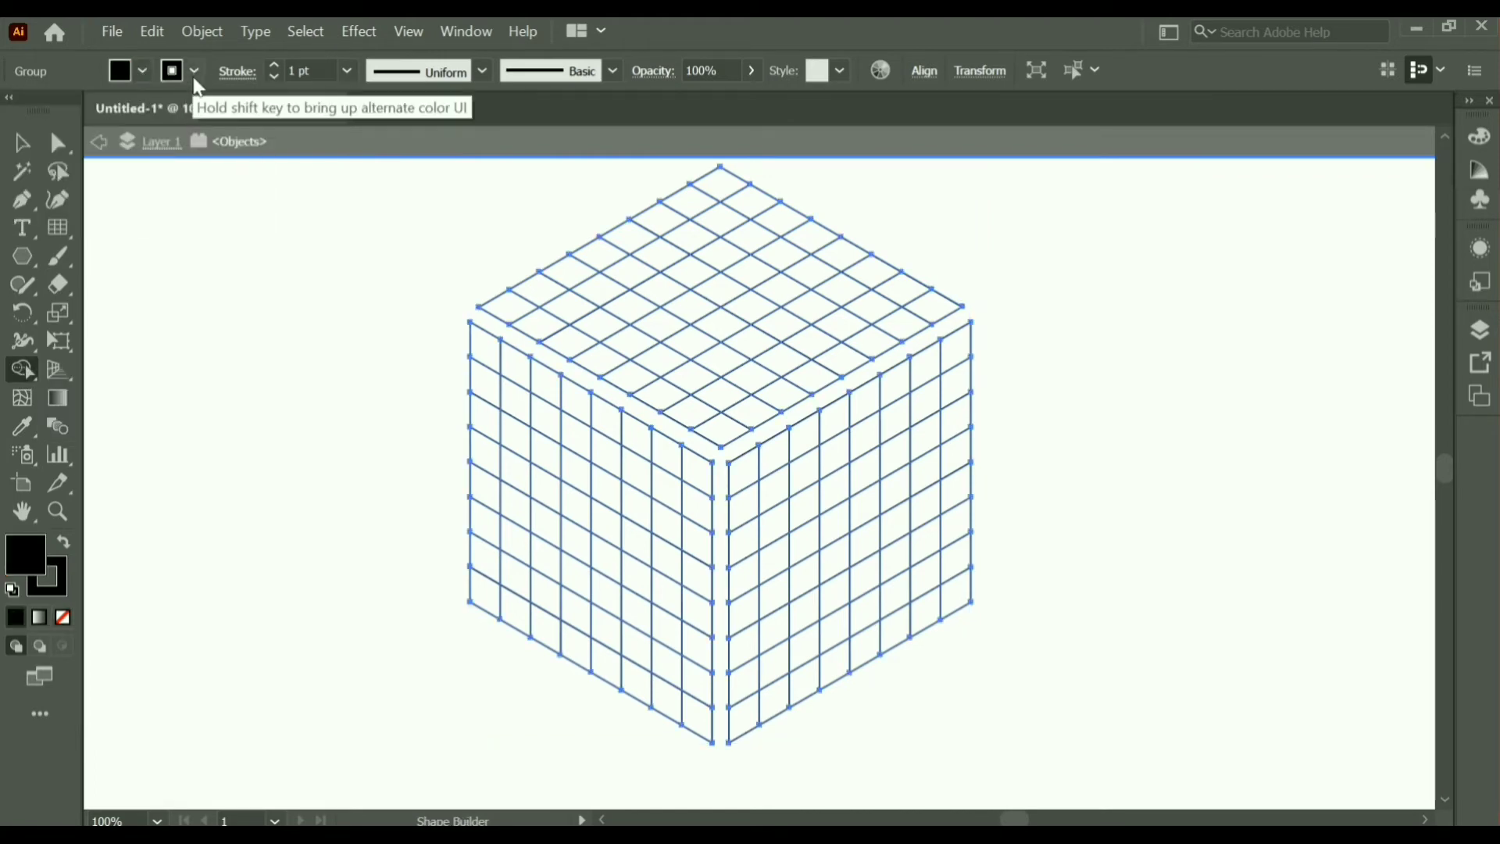
pyautogui.click(12, 110)
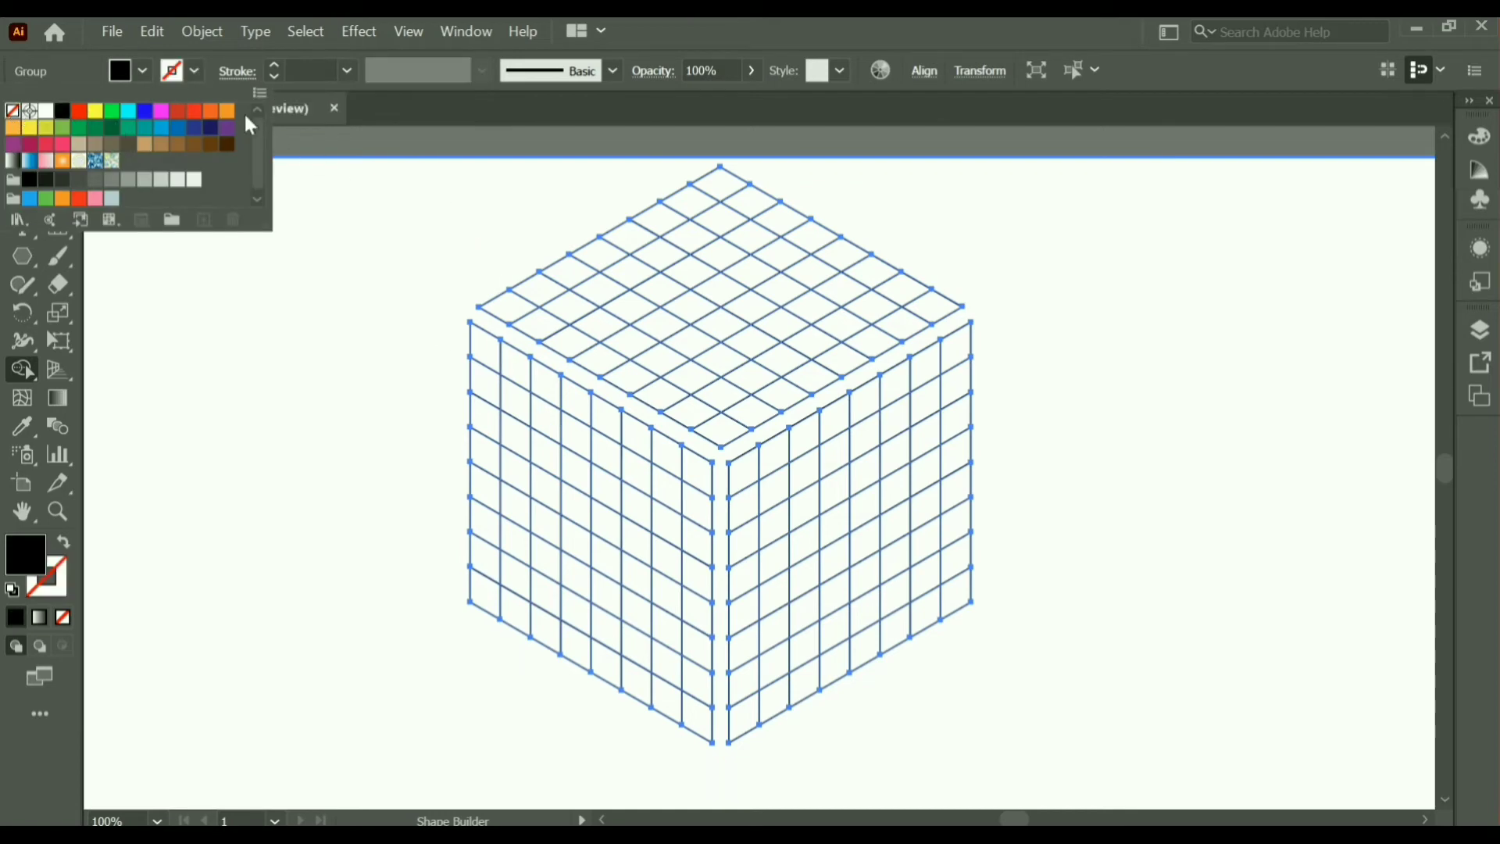
pyautogui.click(196, 71)
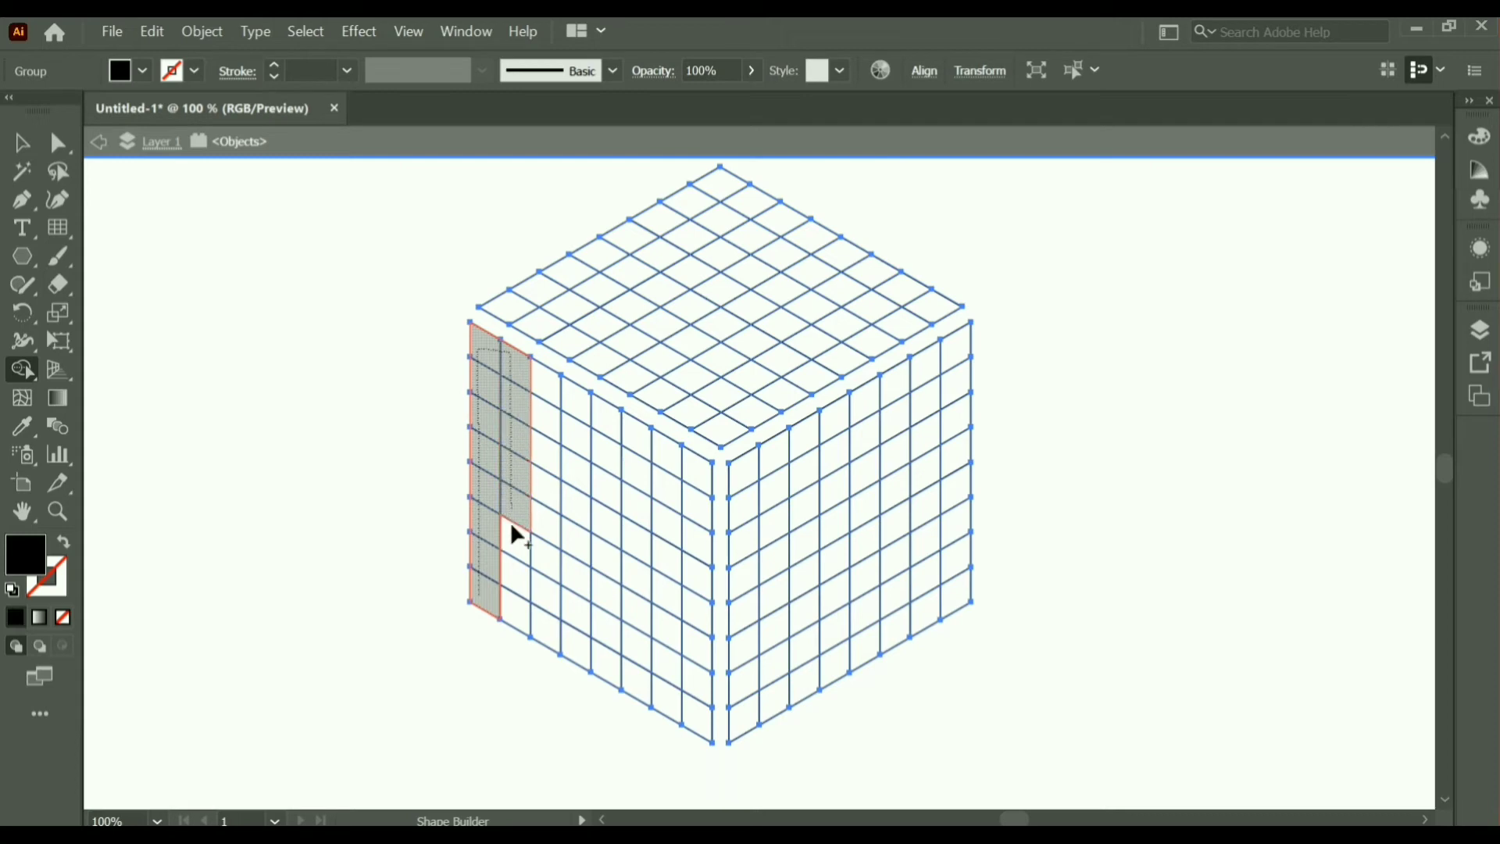
# Merge the left face's two columns and middle crossbar cells into a black H
pyautogui.moveTo(515, 614); pyautogui.dragTo(517, 617)
pyautogui.moveTo(699, 474)
pyautogui.mouseDown()
pyautogui.moveTo(698, 696)
pyautogui.moveTo(680, 586)
pyautogui.mouseUp()
pyautogui.moveTo(686, 500); pyautogui.dragTo(685, 492)
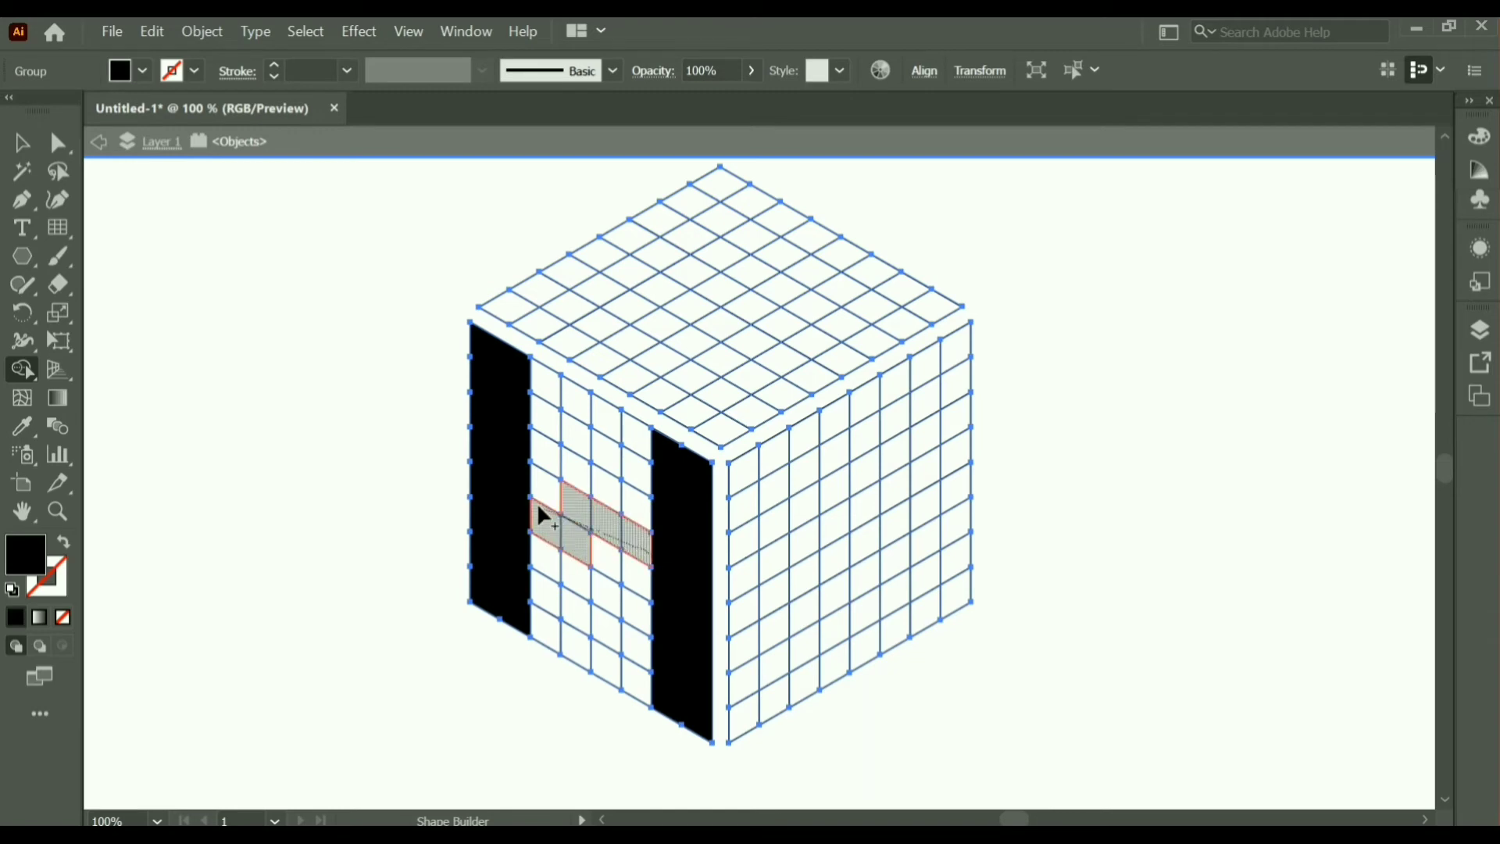
pyautogui.moveTo(544, 517); pyautogui.dragTo(647, 574)
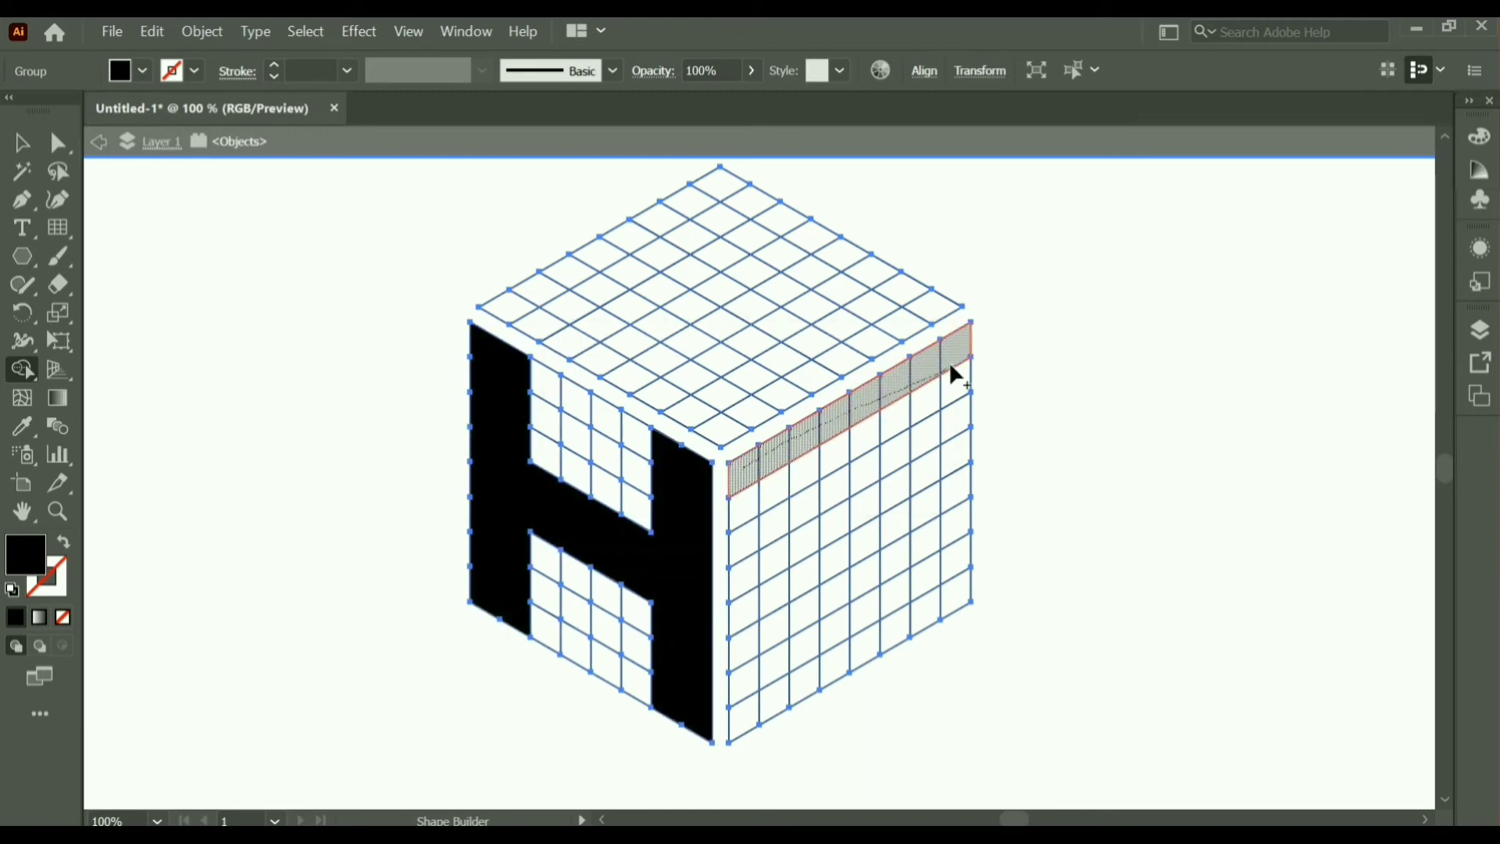
# Merge the right face's top row, bottom rows and centre column into a black I, undoing mistaken merges
pyautogui.moveTo(750, 492); pyautogui.dragTo(749, 490)
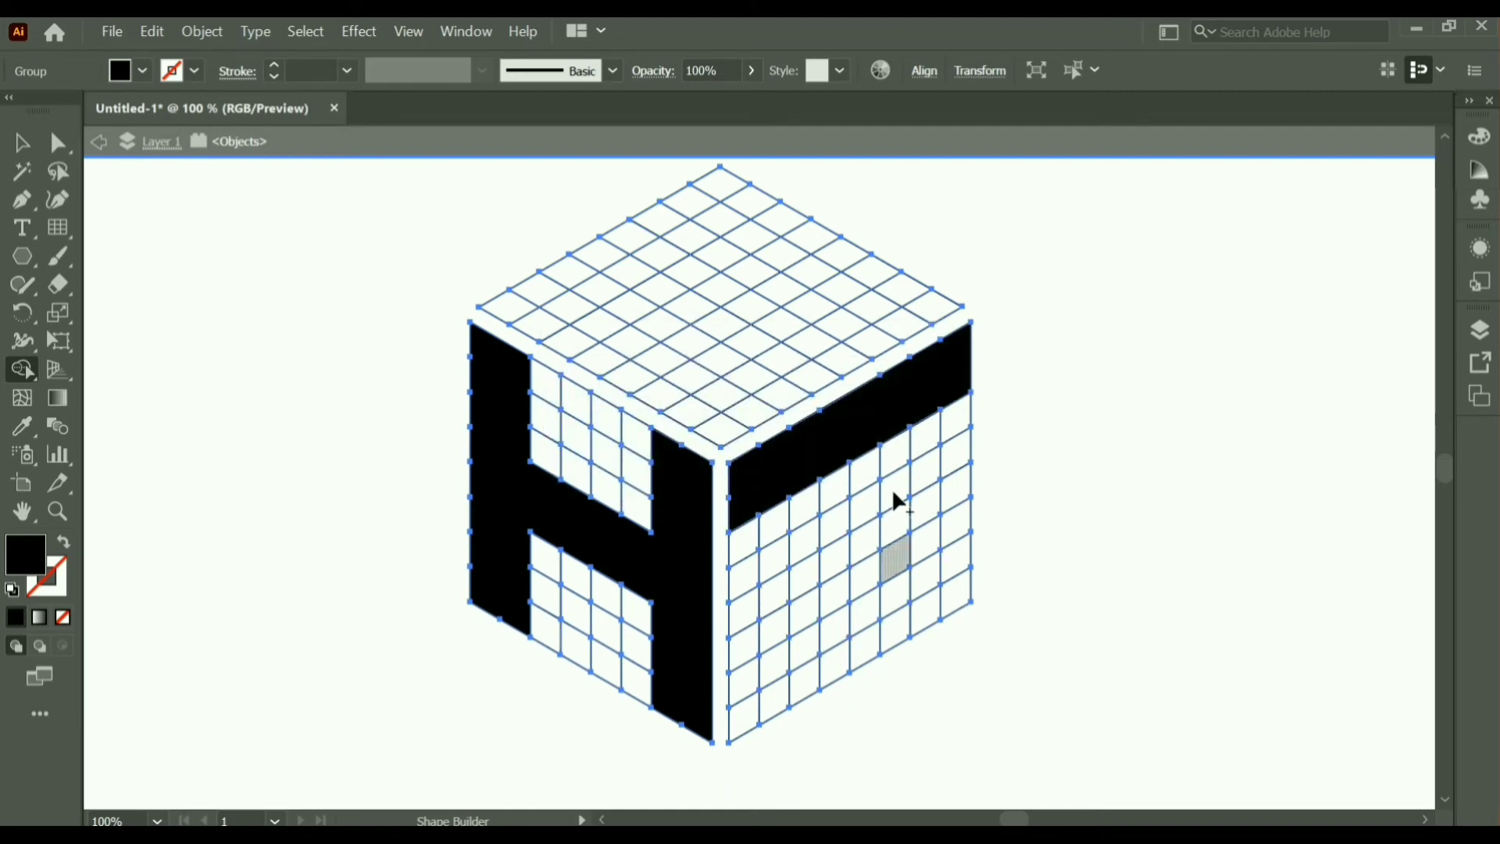
pyautogui.moveTo(811, 641); pyautogui.dragTo(810, 644)
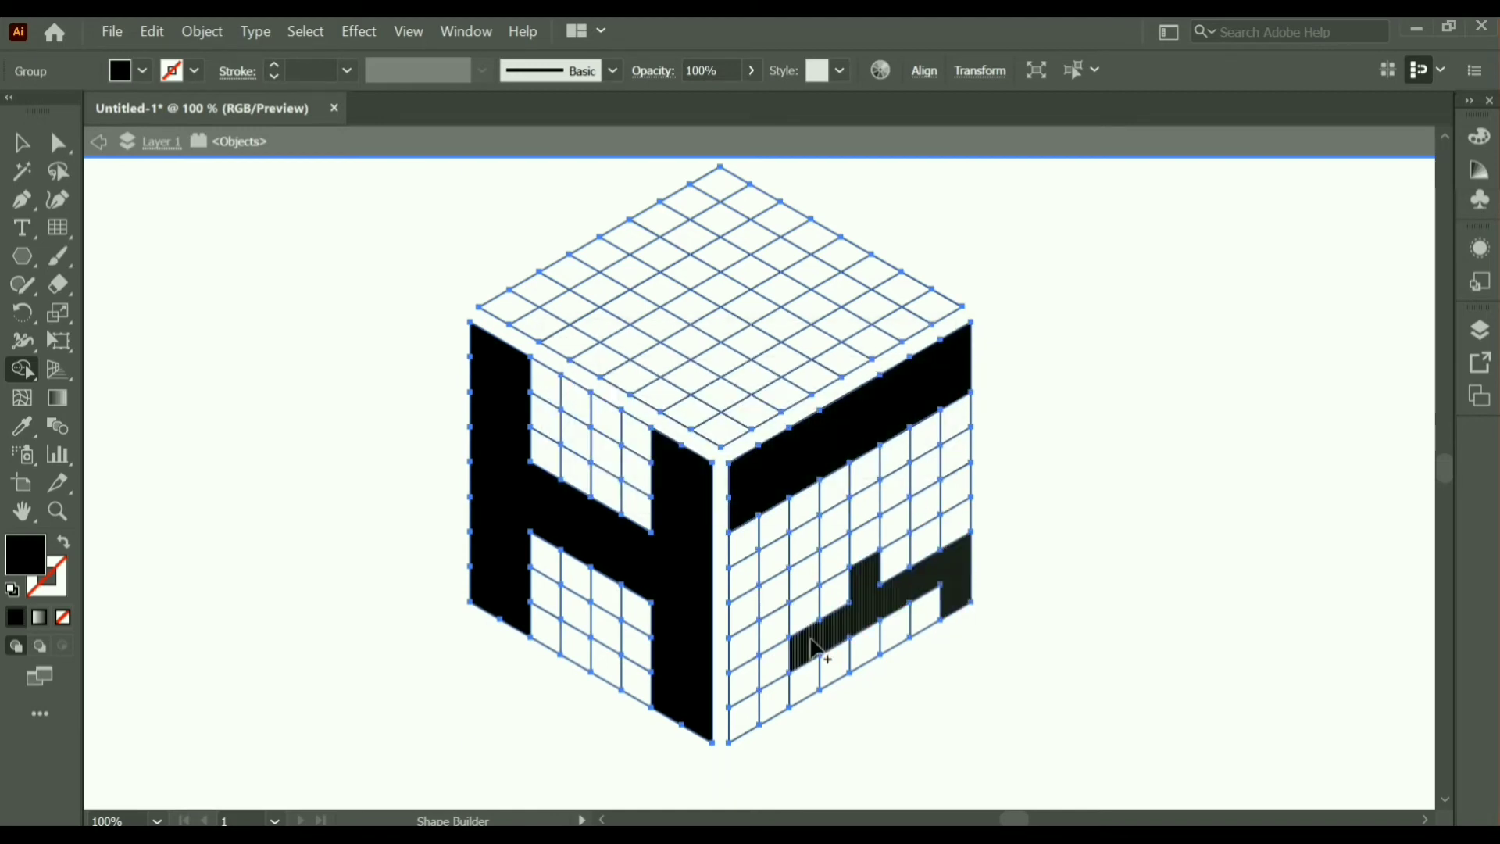
pyautogui.hotkey('ctrl', 'z')
pyautogui.moveTo(955, 599)
pyautogui.mouseDown()
pyautogui.moveTo(758, 658)
pyautogui.moveTo(746, 680)
pyautogui.mouseUp()
pyautogui.hotkey('ctrl', 'z')
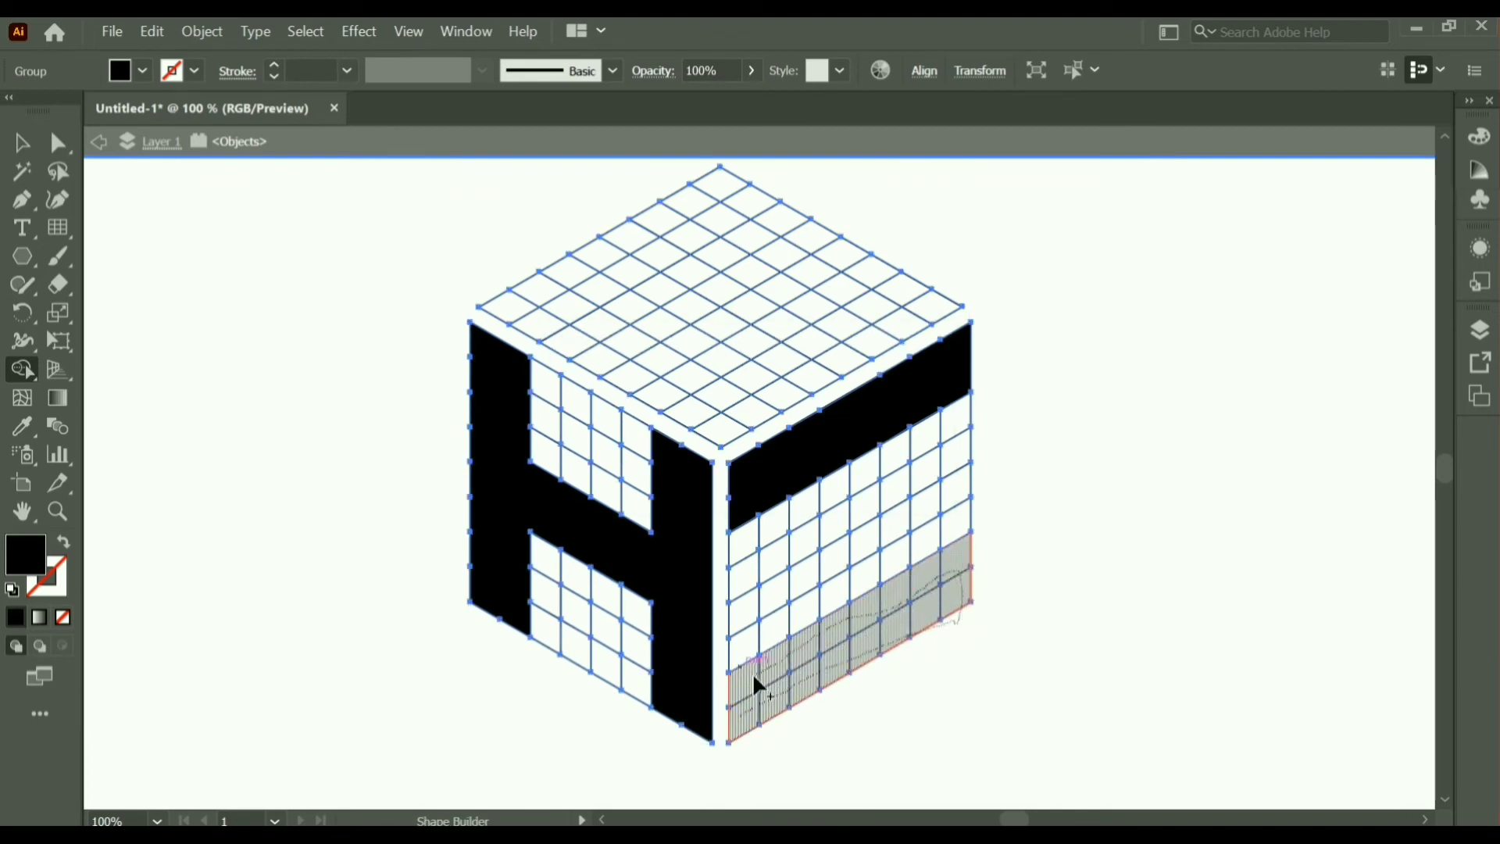
pyautogui.moveTo(754, 677); pyautogui.dragTo(755, 678)
pyautogui.moveTo(867, 462)
pyautogui.mouseDown()
pyautogui.moveTo(858, 598)
pyautogui.moveTo(840, 578)
pyautogui.mouseUp()
pyautogui.moveTo(839, 492); pyautogui.dragTo(839, 490)
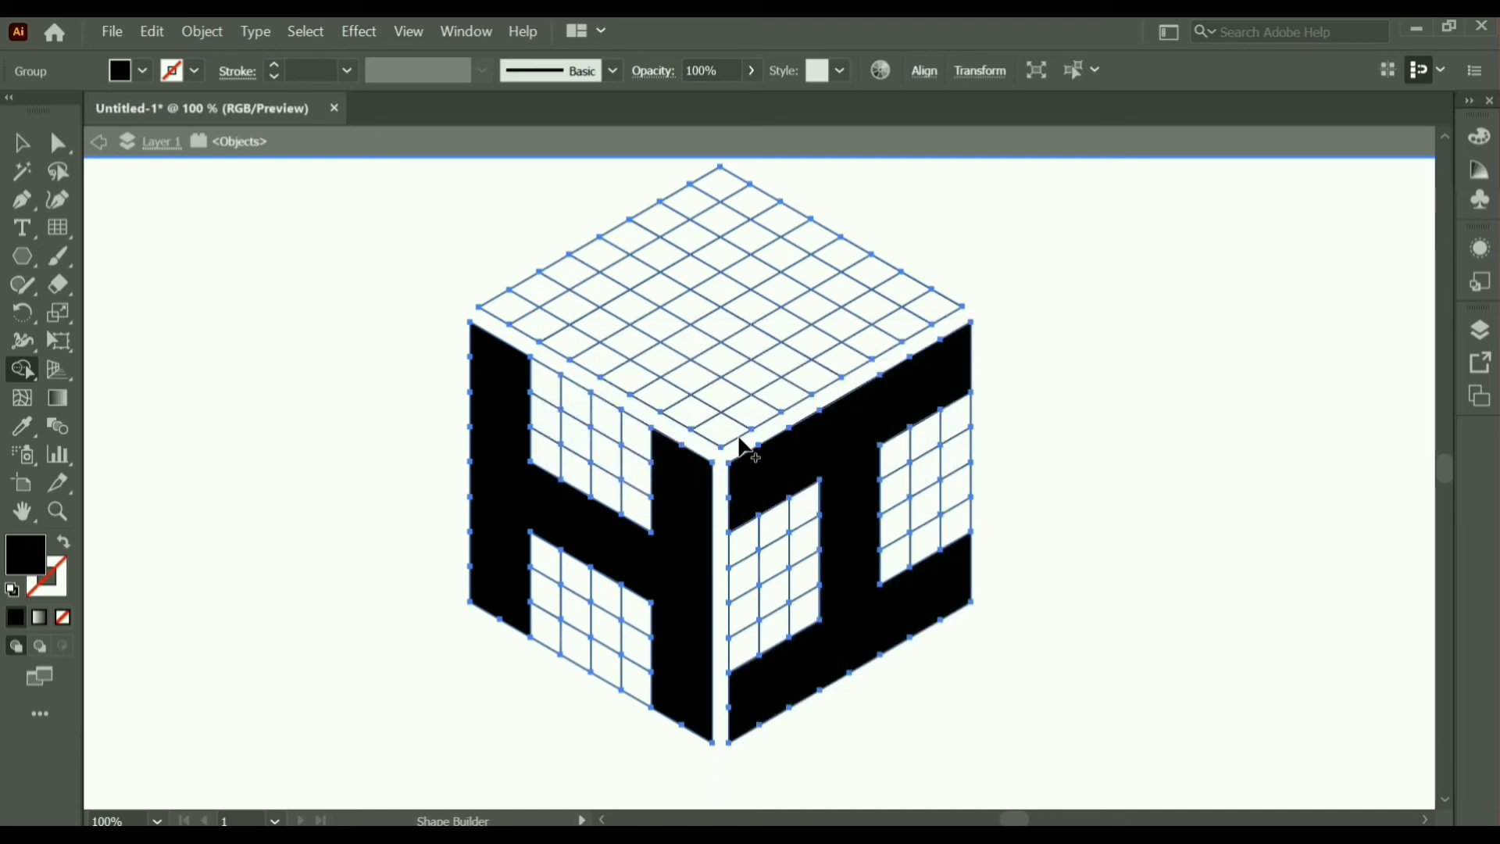
pyautogui.moveTo(743, 434); pyautogui.dragTo(521, 314)
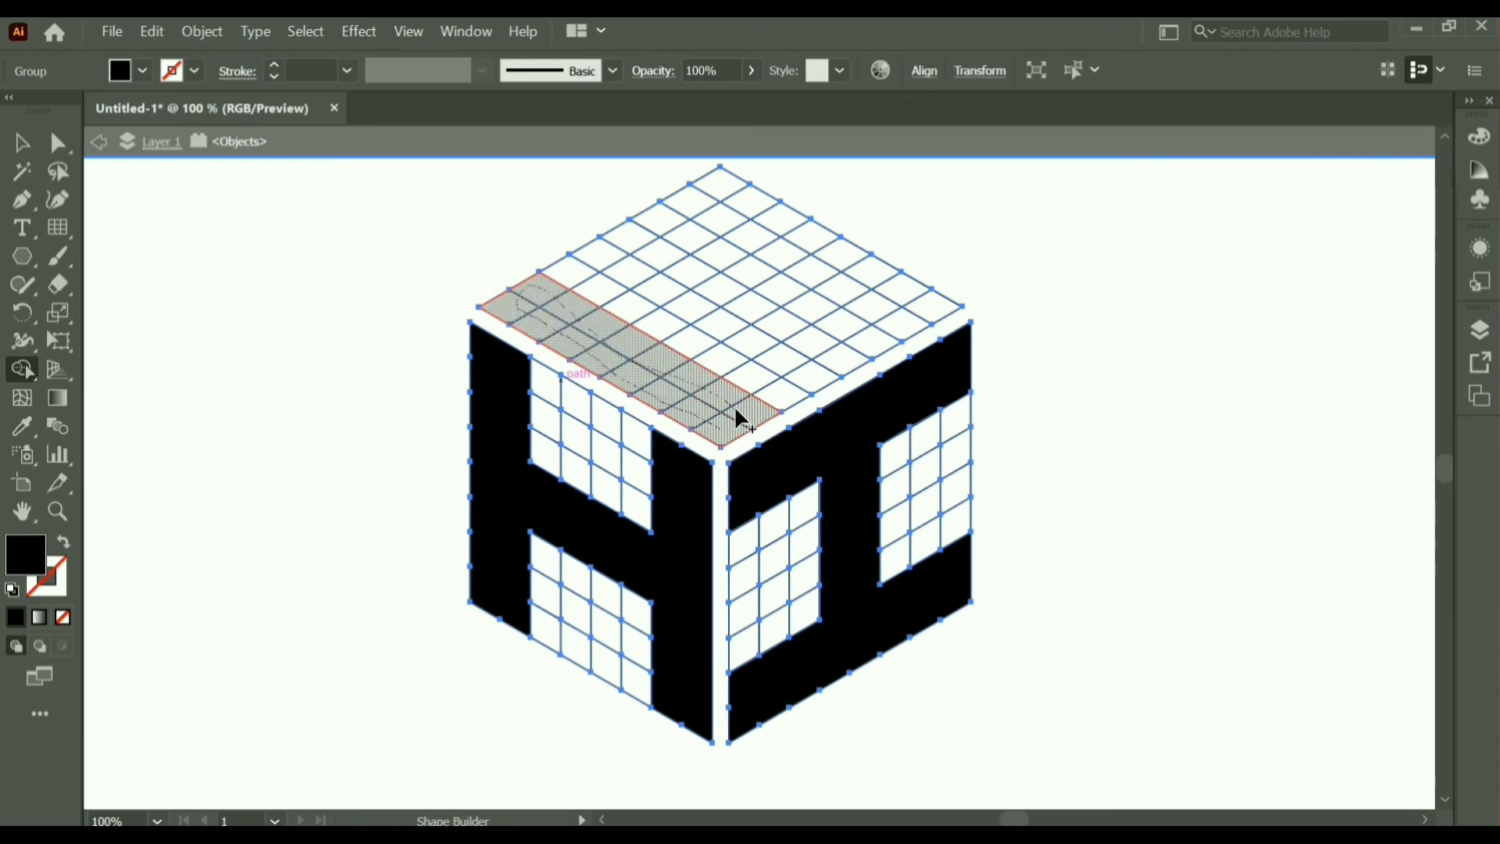
# Merge the top face's edge strips and middle crossbar cells into a black A, leaving two openings
pyautogui.moveTo(737, 416); pyautogui.dragTo(736, 417)
pyautogui.moveTo(547, 274); pyautogui.dragTo(598, 256)
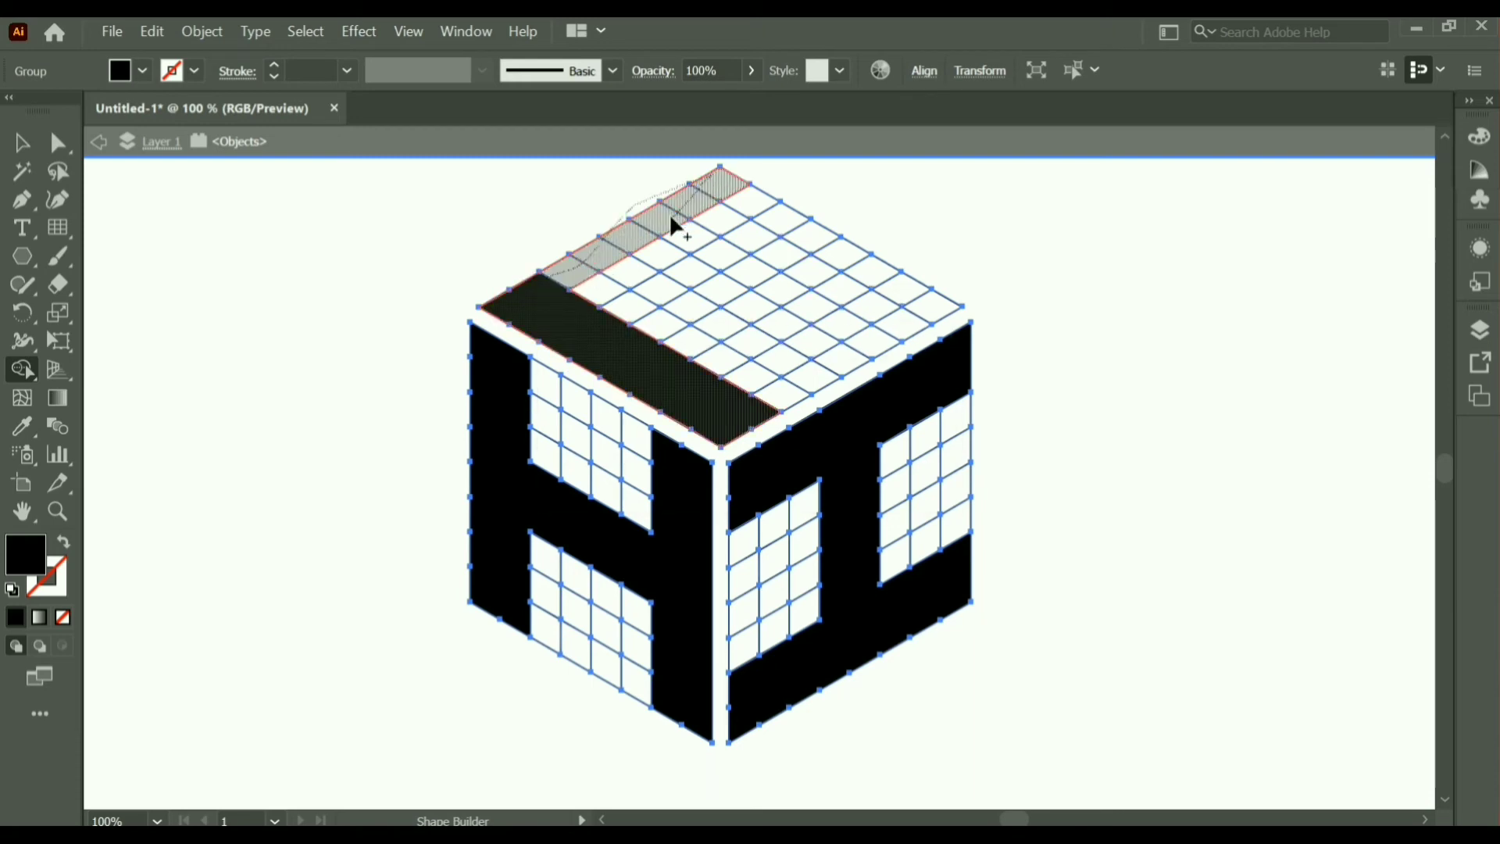
pyautogui.moveTo(923, 329); pyautogui.dragTo(825, 263)
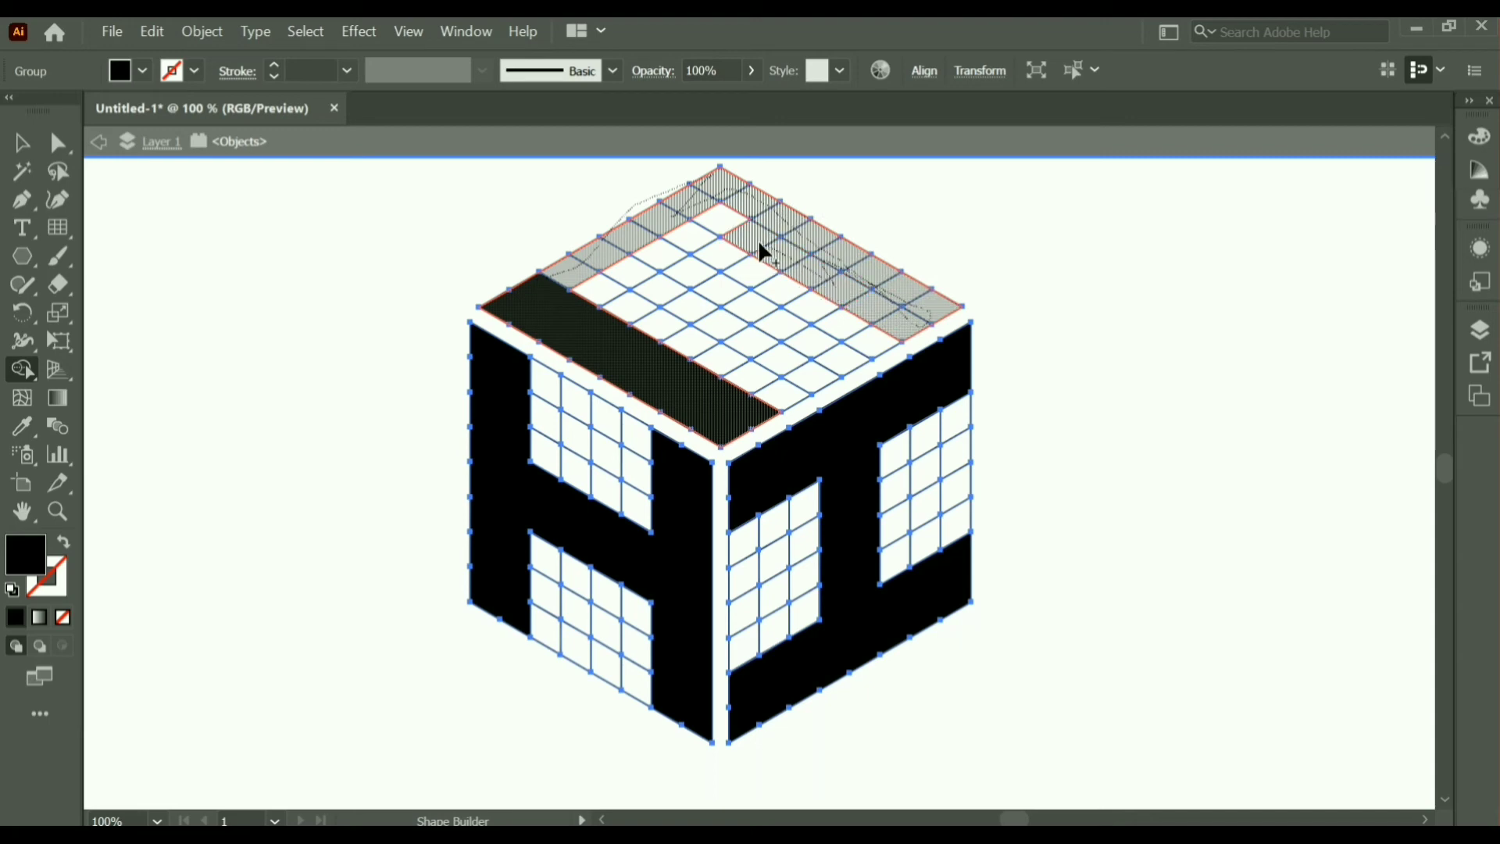
pyautogui.moveTo(688, 238); pyautogui.dragTo(607, 301)
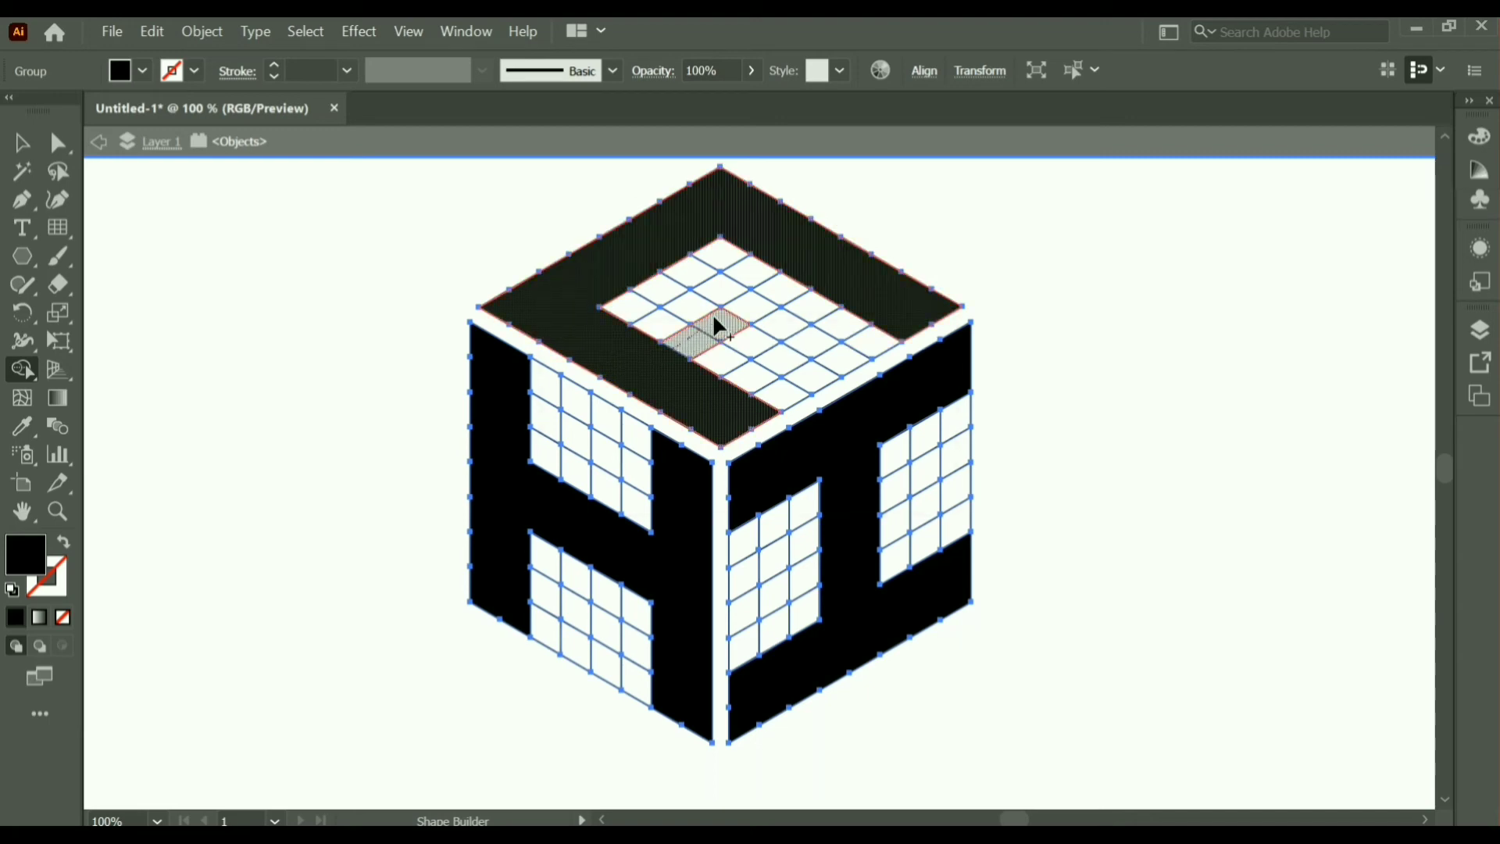
pyautogui.moveTo(680, 344)
pyautogui.mouseDown()
pyautogui.moveTo(814, 312)
pyautogui.moveTo(710, 368)
pyautogui.mouseUp()
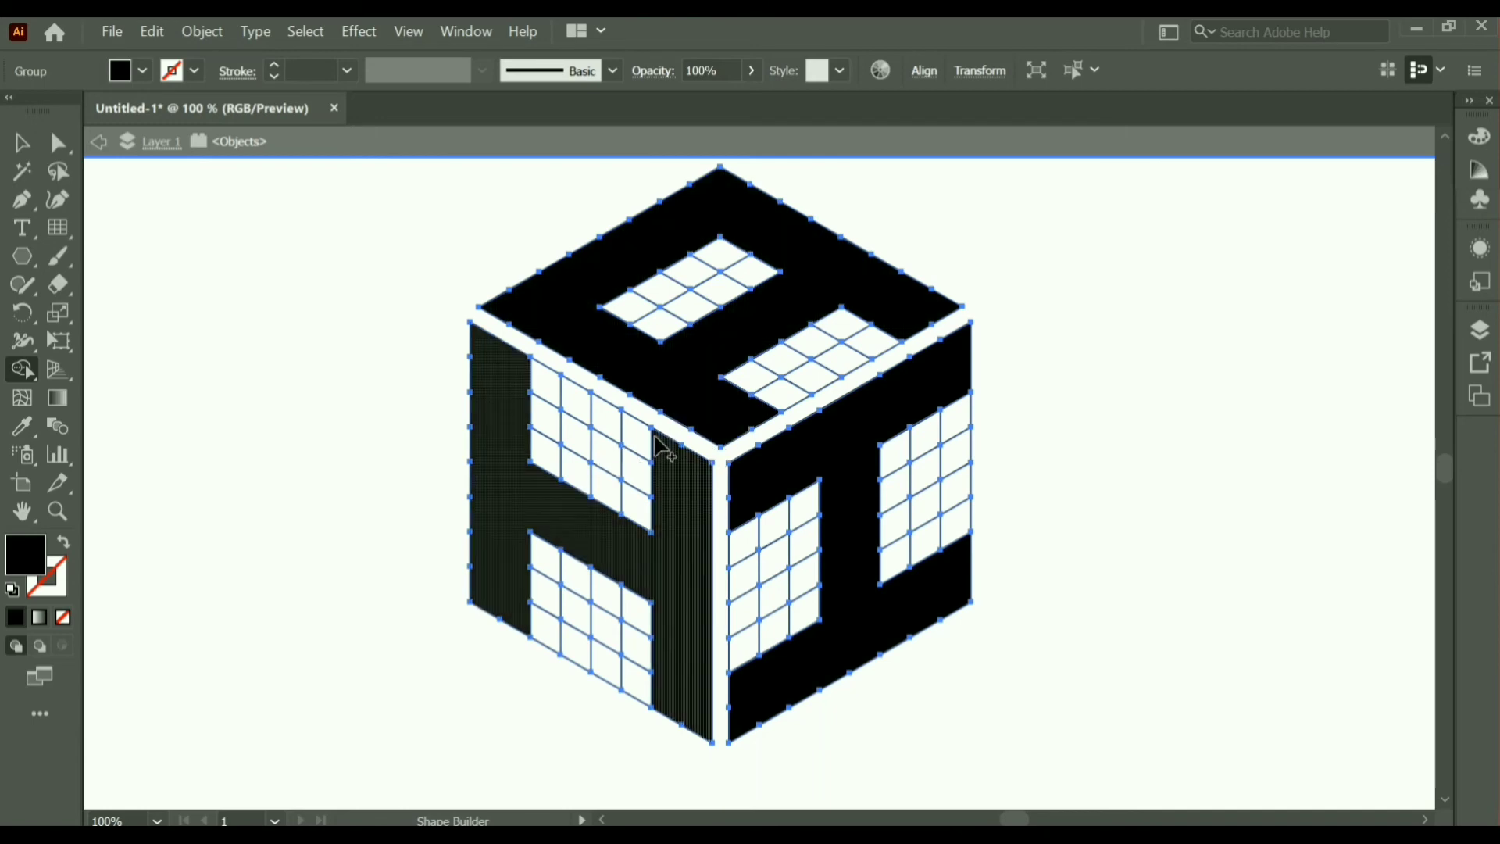
# Select the three face groups and reposition the cube on the artboard
pyautogui.press('v')
pyautogui.hotkey('ctrl', 'a')
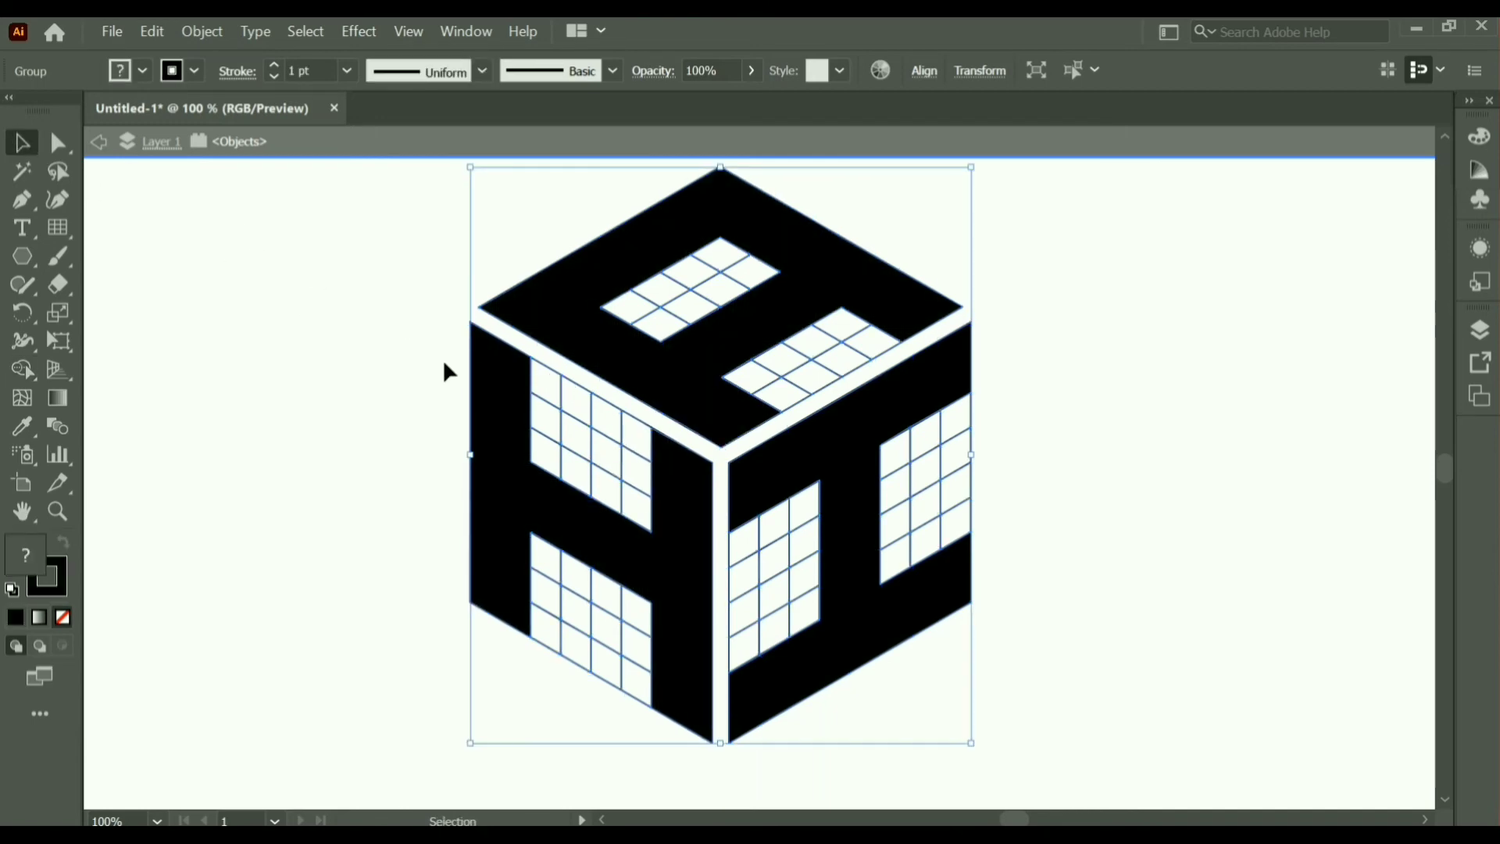
pyautogui.click(1054, 532)
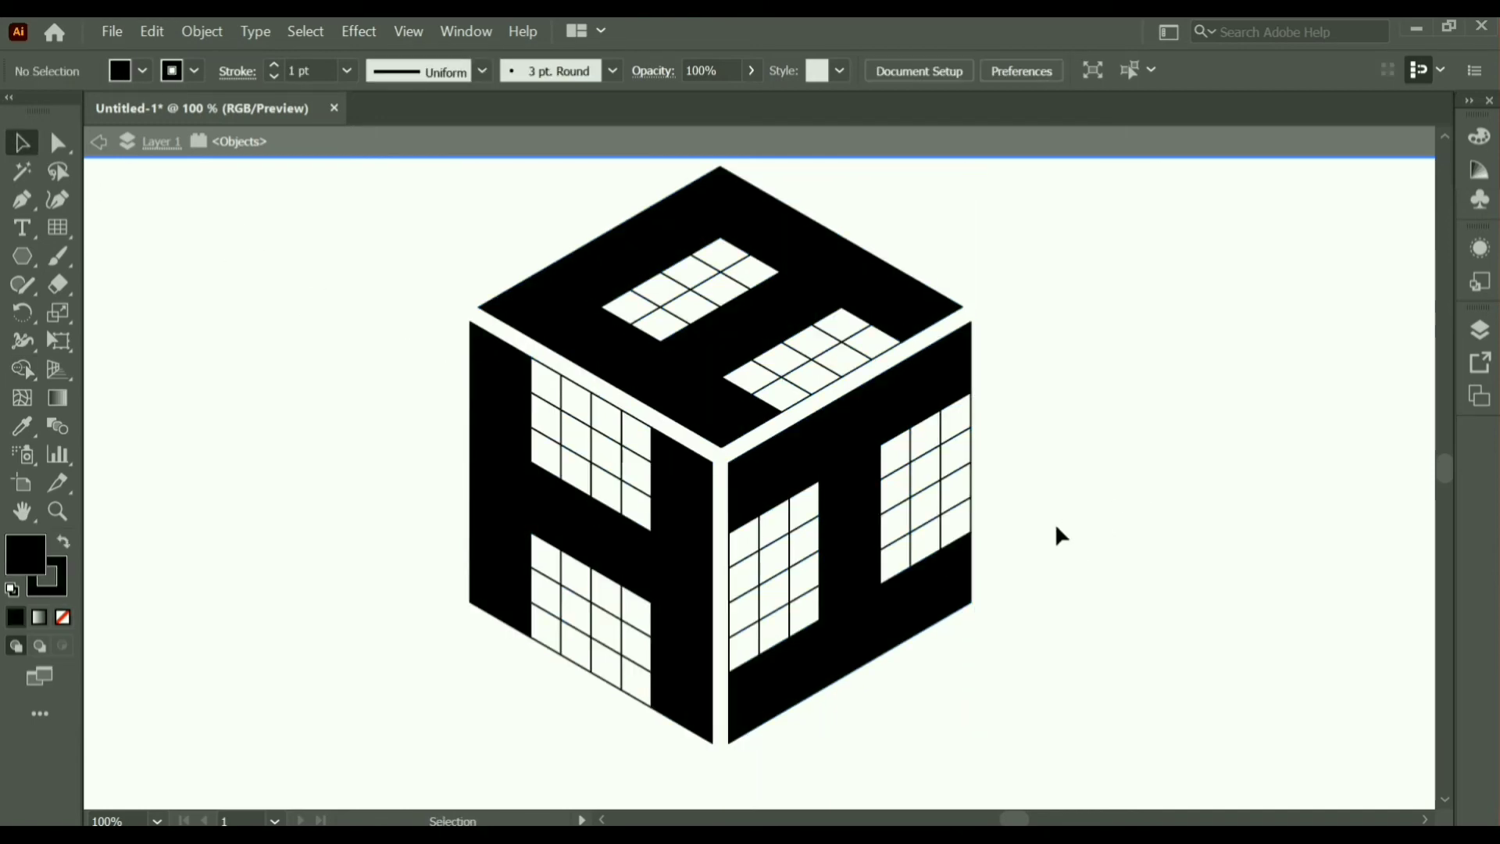
pyautogui.click(885, 621)
pyautogui.keyDown('shift'); pyautogui.click(829, 270); pyautogui.keyUp('shift')
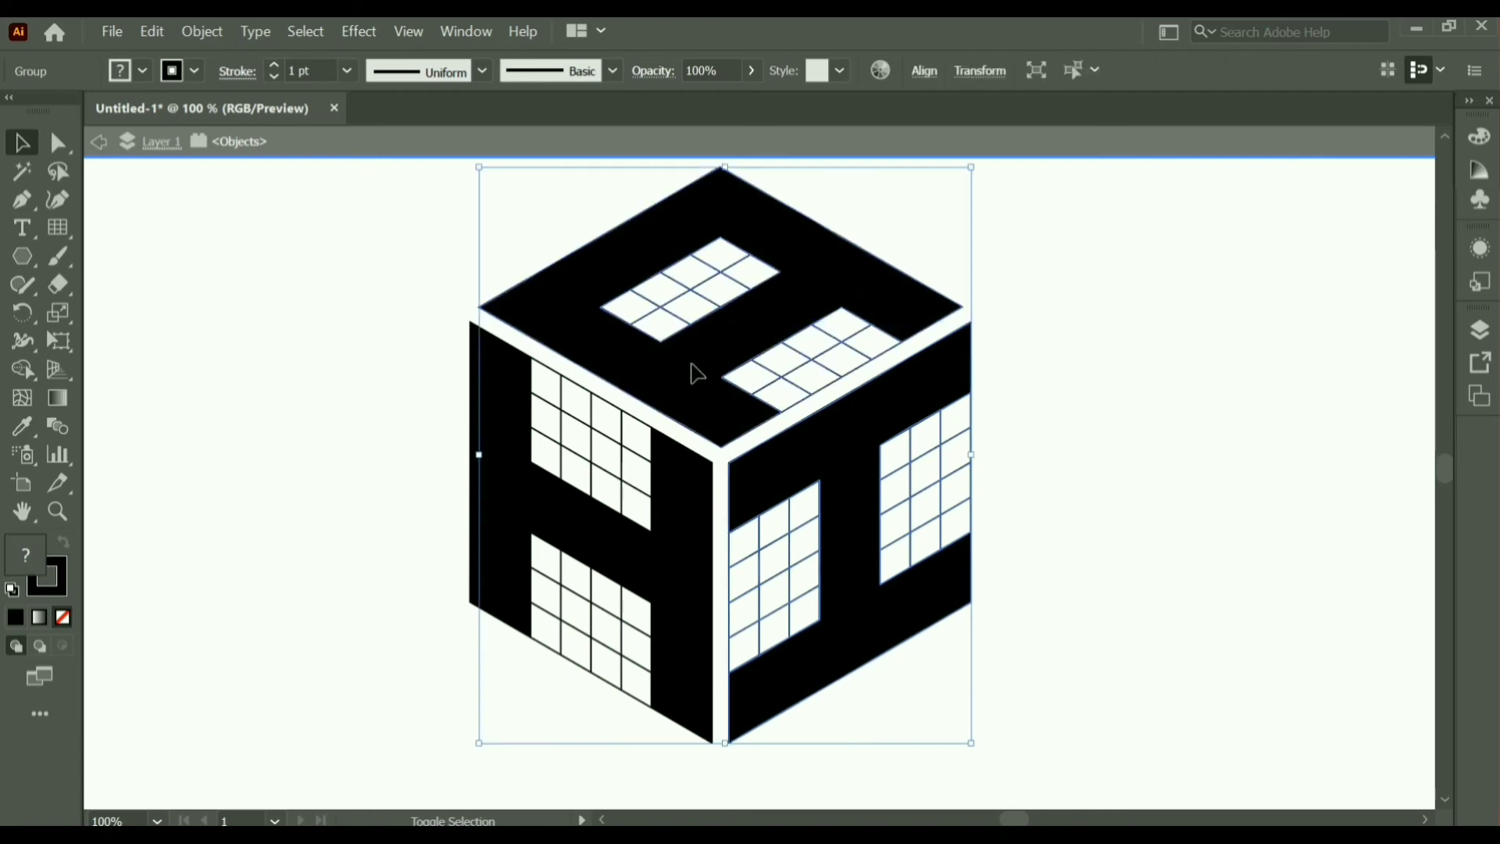
pyautogui.keyDown('shift'); pyautogui.click(512, 451); pyautogui.keyUp('shift')
pyautogui.hotkey('ctrl', '-')
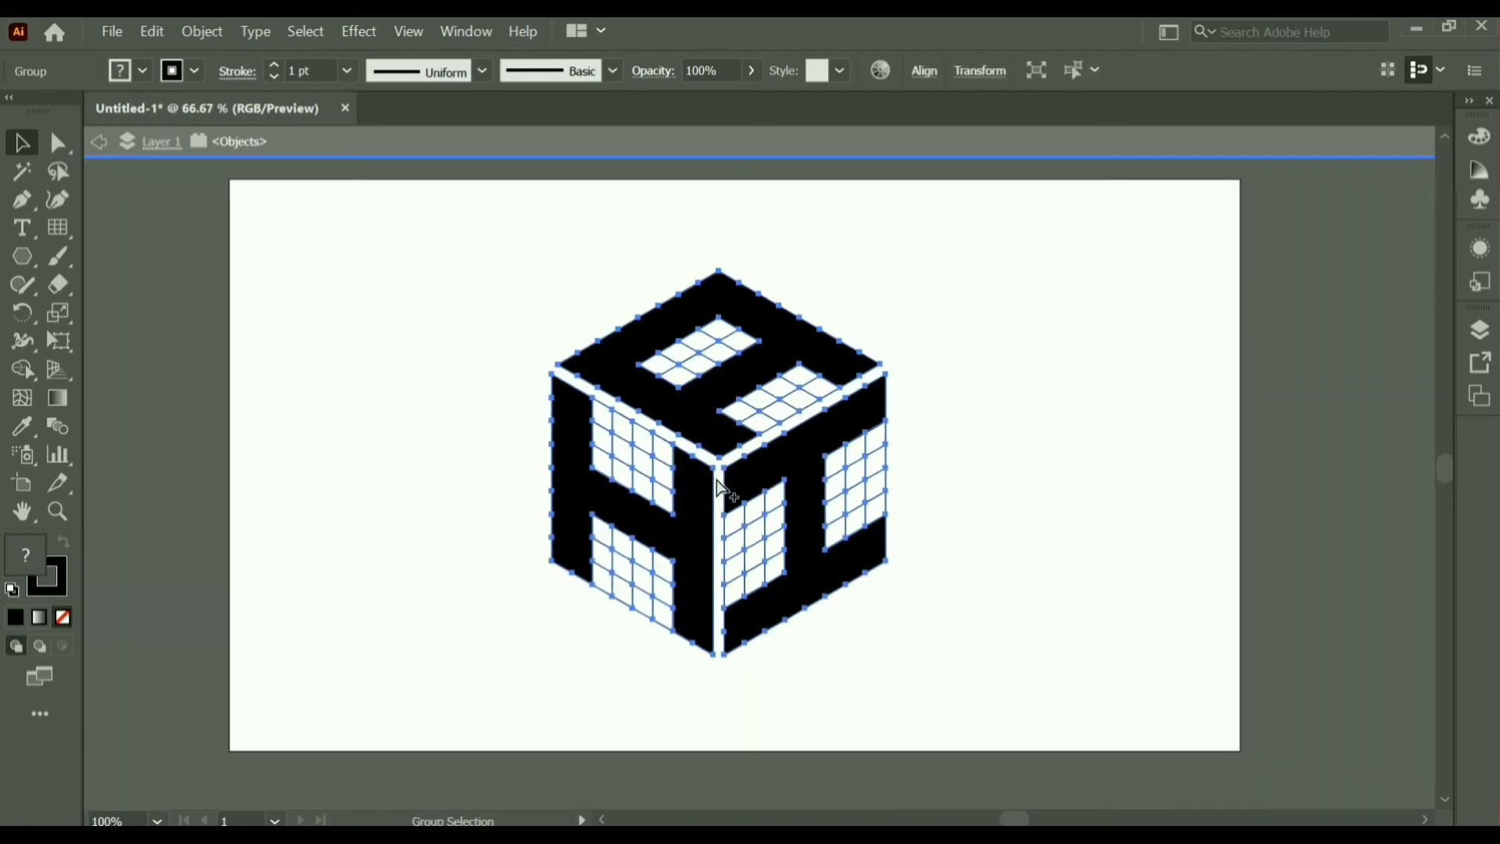
pyautogui.moveTo(744, 429)
pyautogui.mouseDown()
pyautogui.moveTo(772, 433)
pyautogui.moveTo(726, 411)
pyautogui.mouseUp()
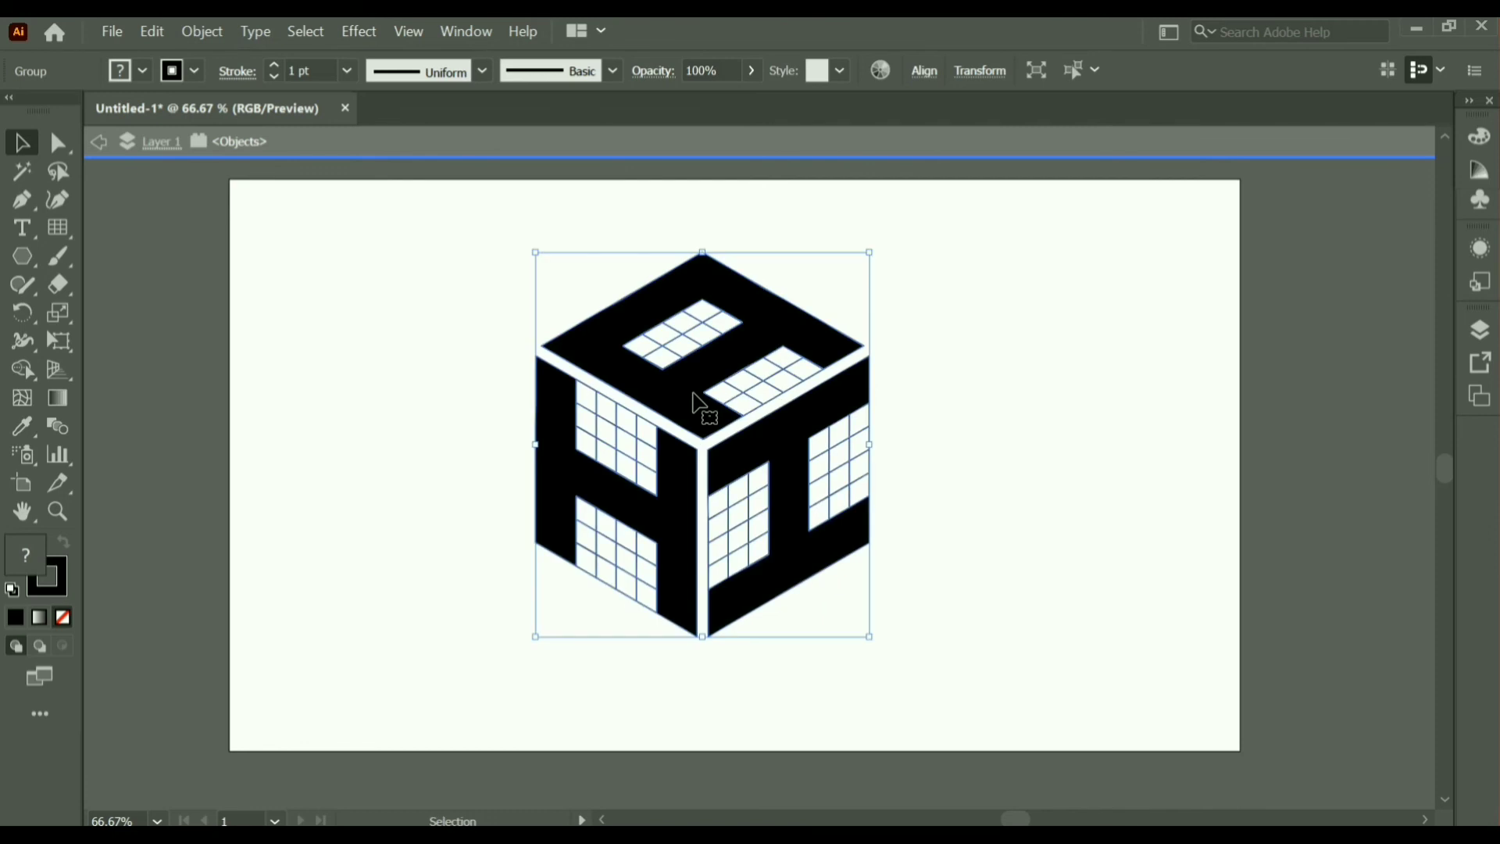
# Ungroup the cube, then ungroup its right and left faces
pyautogui.click(1081, 429)
pyautogui.click(730, 322)
pyautogui.rightClick(730, 317)
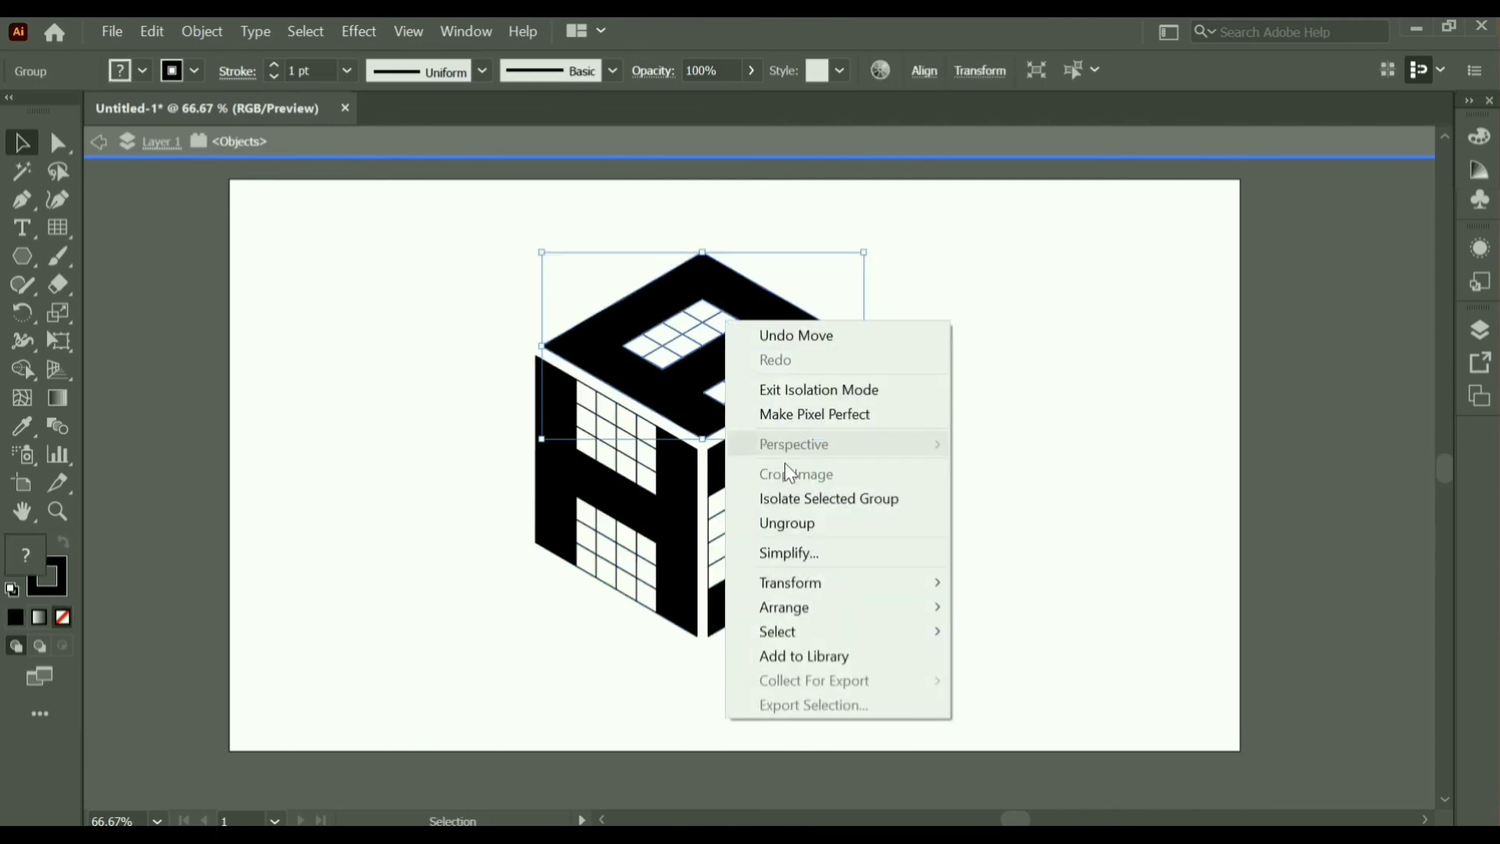
pyautogui.click(786, 523)
pyautogui.rightClick(804, 500)
pyautogui.click(844, 294)
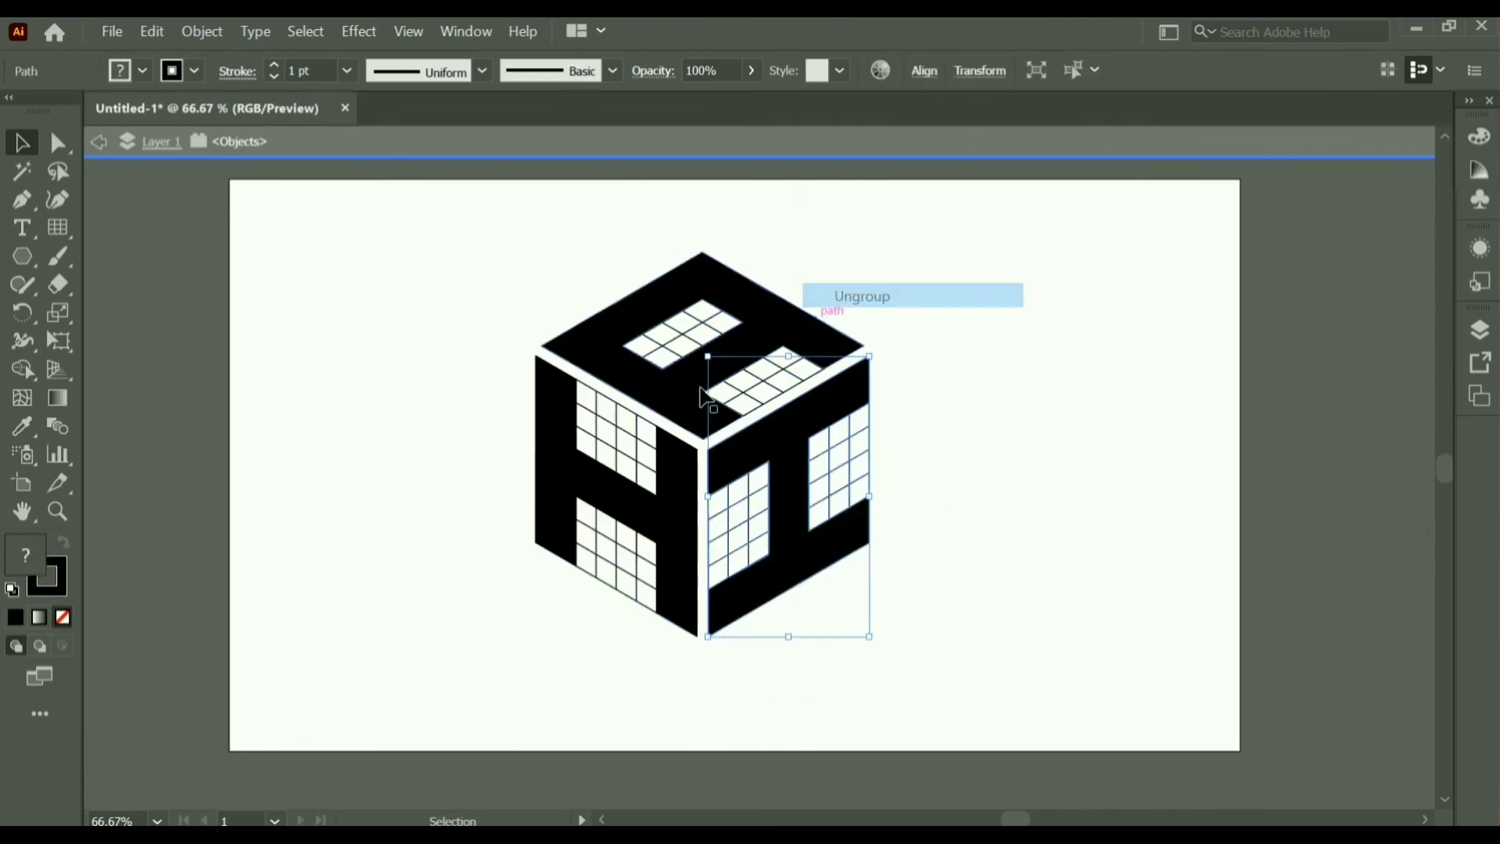
pyautogui.click(574, 461)
pyautogui.rightClick(570, 422)
pyautogui.click(600, 240)
pyautogui.click(1085, 412)
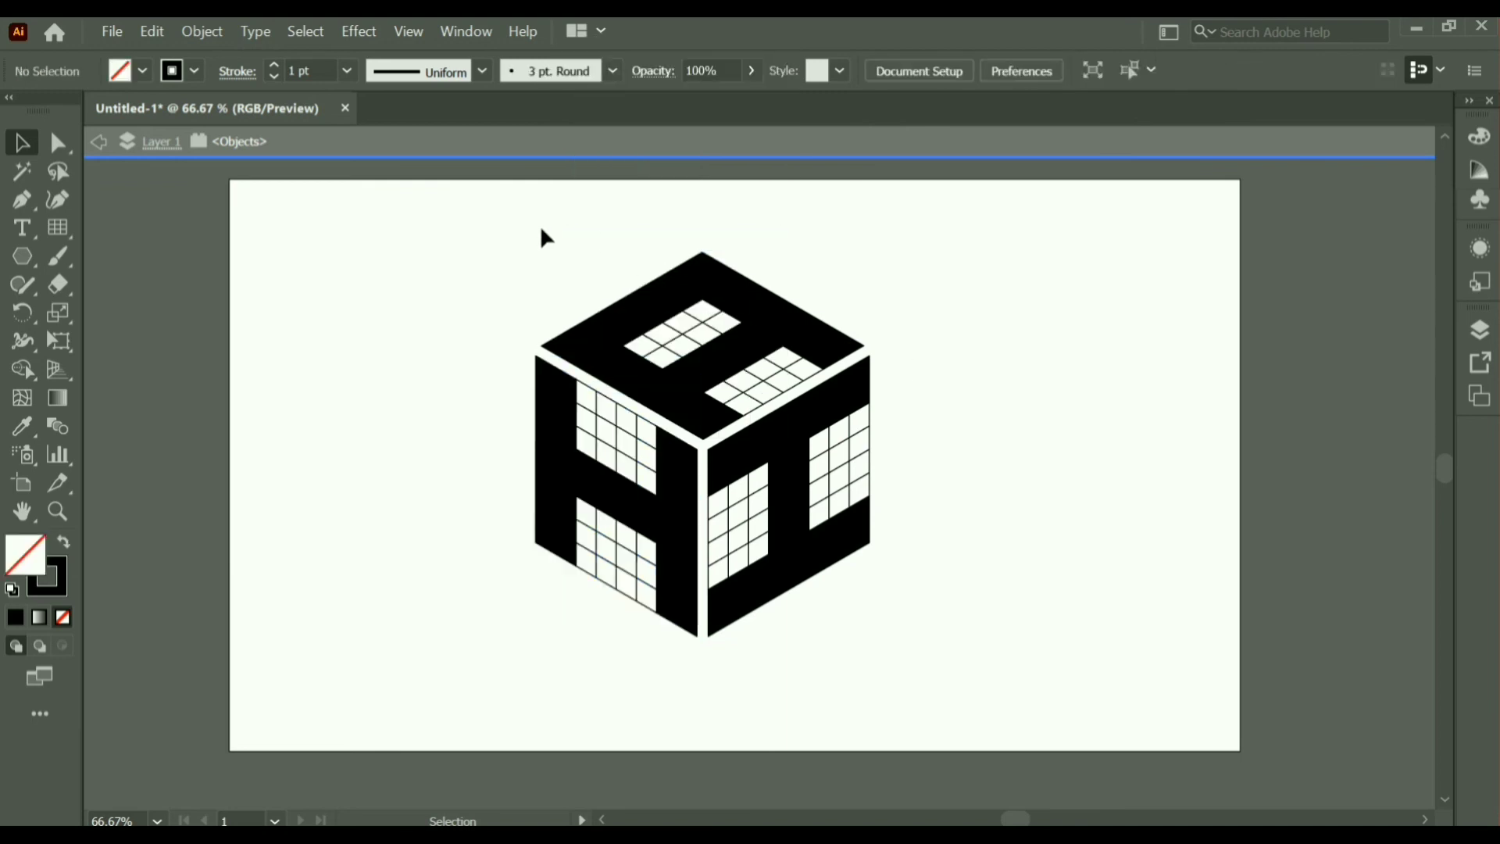
# Move the three black letter faces right, away from the grids
pyautogui.click(793, 559)
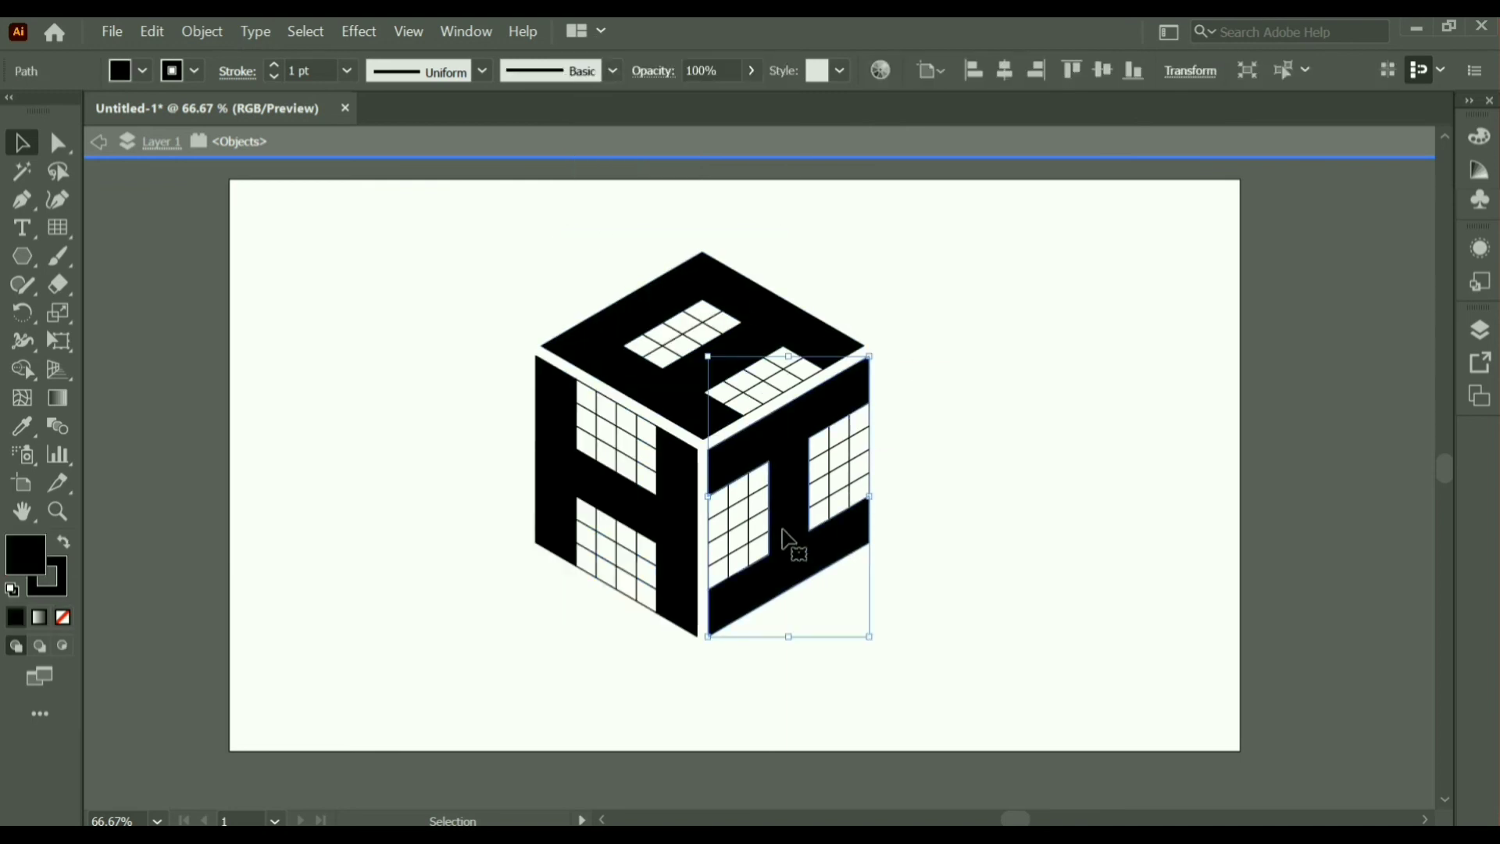
pyautogui.keyDown('shift'); pyautogui.click(607, 341); pyautogui.keyUp('shift')
pyautogui.keyDown('shift'); pyautogui.click(553, 435); pyautogui.keyUp('shift')
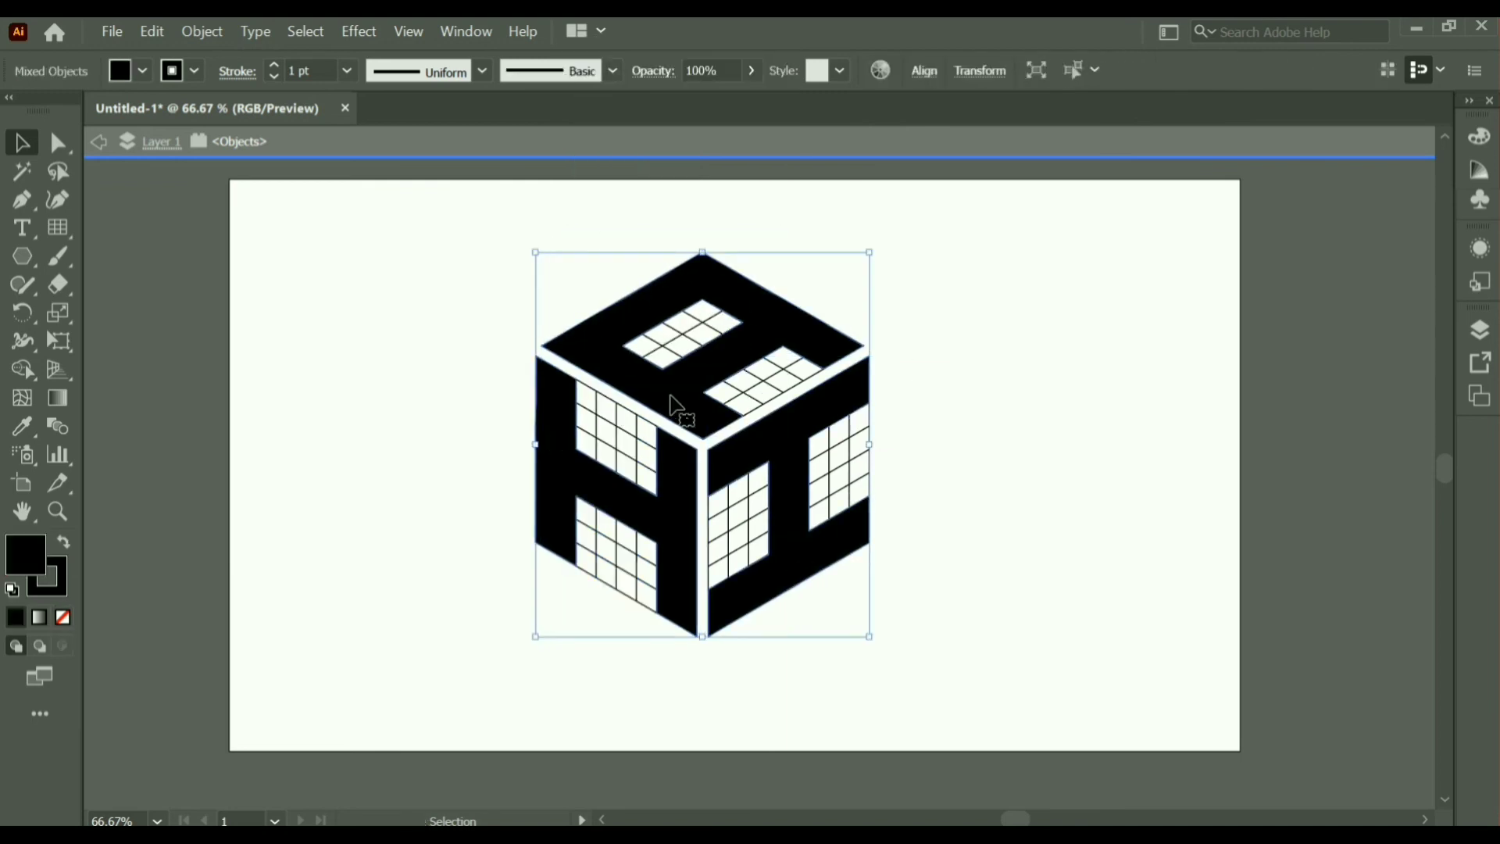
pyautogui.moveTo(665, 425); pyautogui.dragTo(1012, 444)
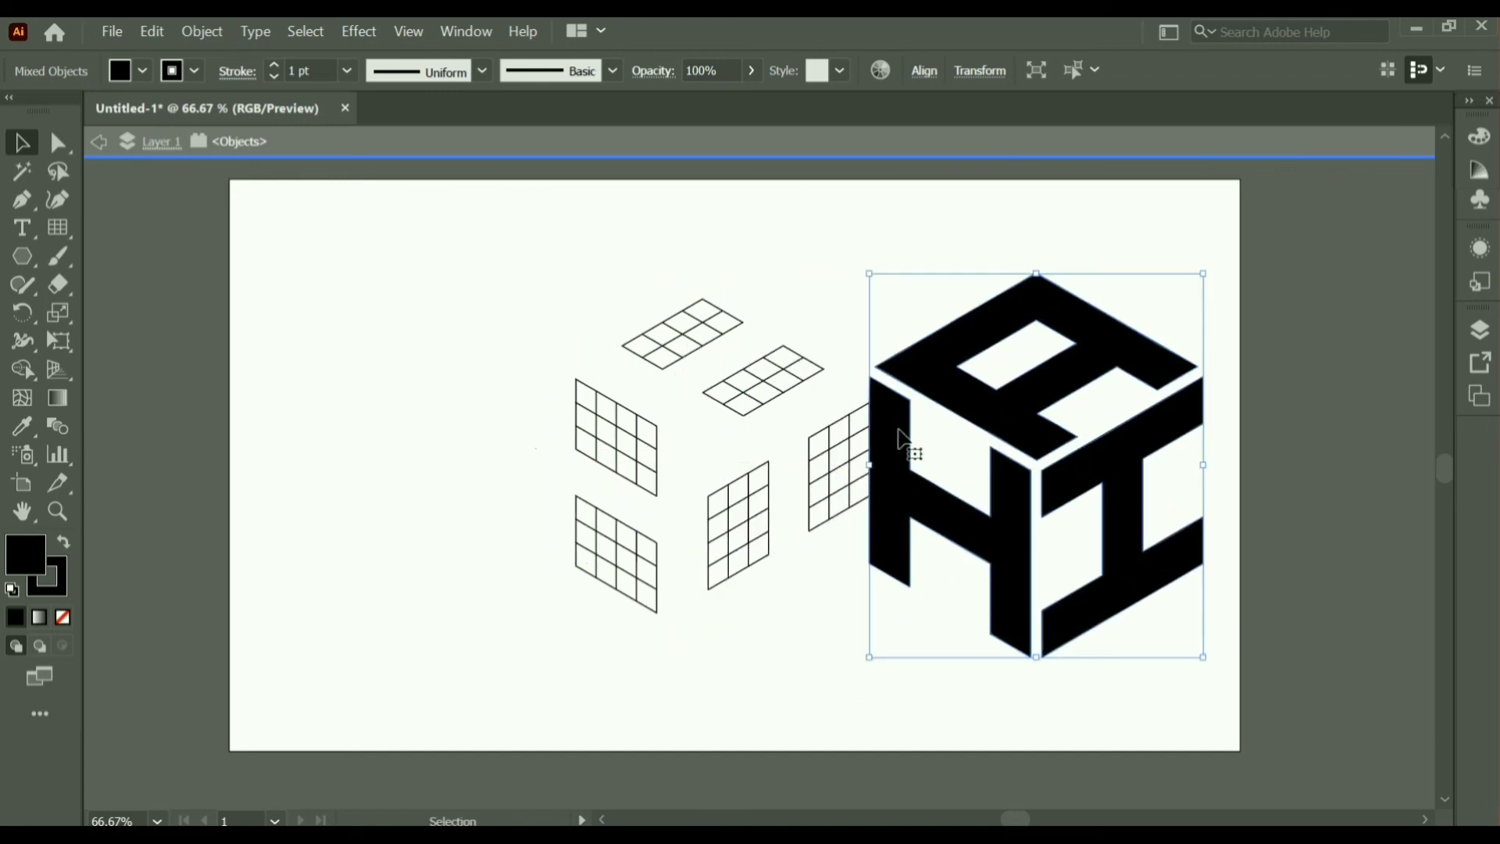
# Delete the leftover grid windows and a stray path
pyautogui.click(816, 547)
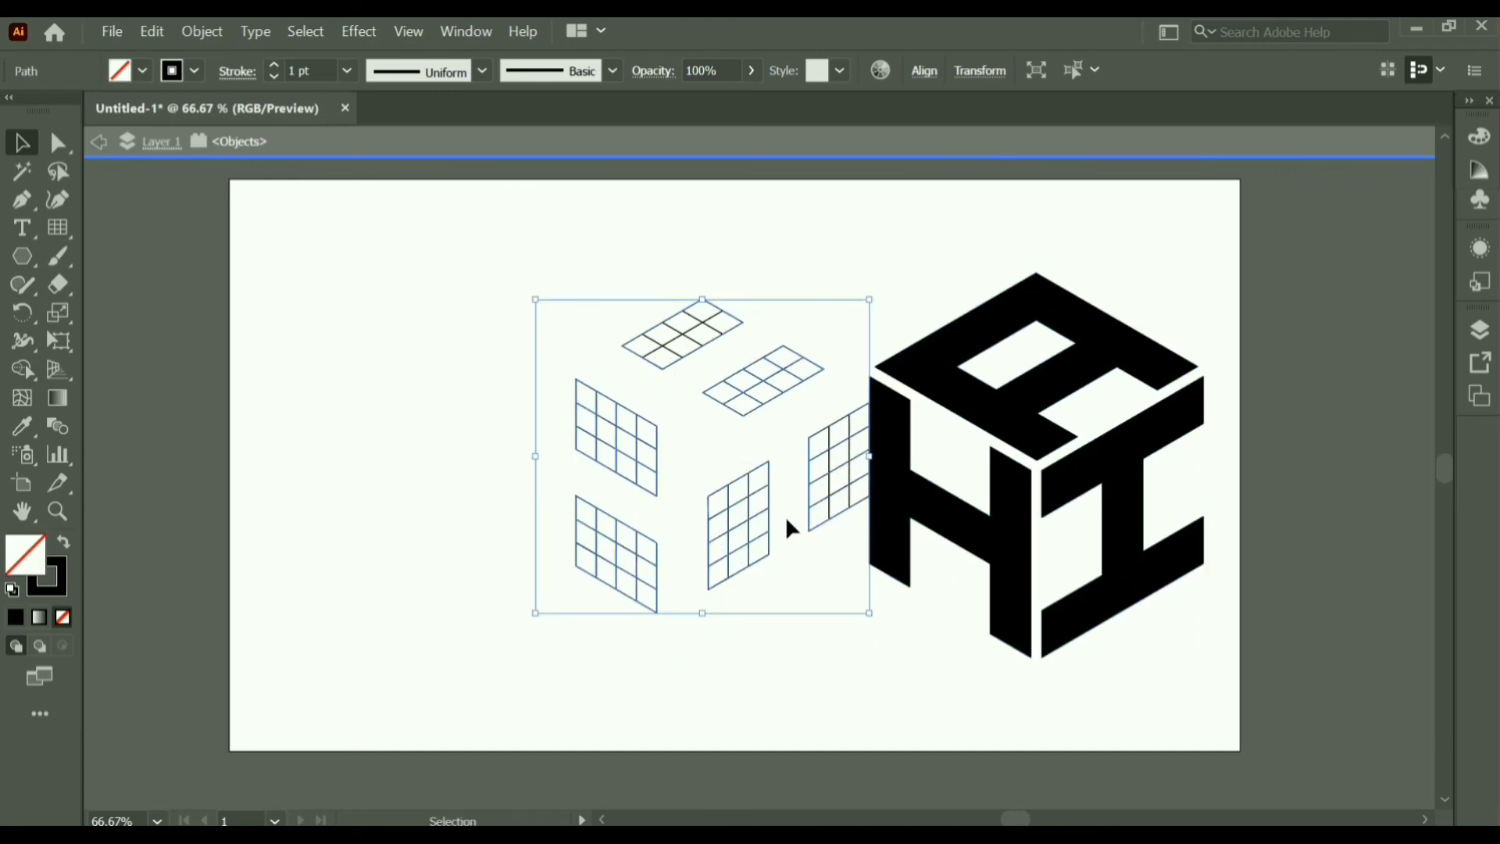
pyautogui.press('Delete')
pyautogui.click(703, 367)
pyautogui.press('Delete')
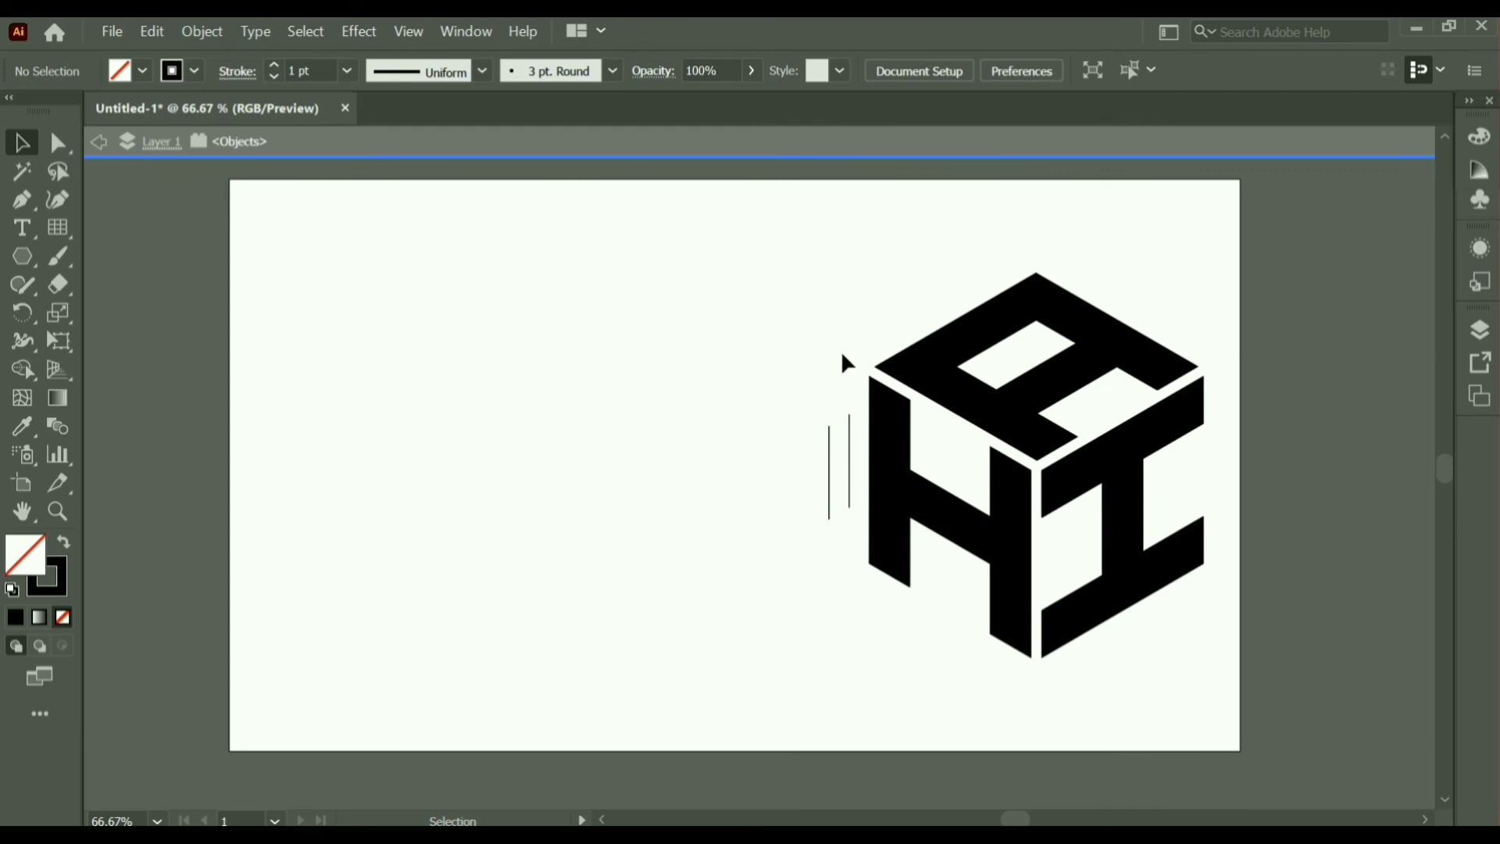
# Move the cube back left and delete the two leftover vertical lines
pyautogui.click(1103, 622)
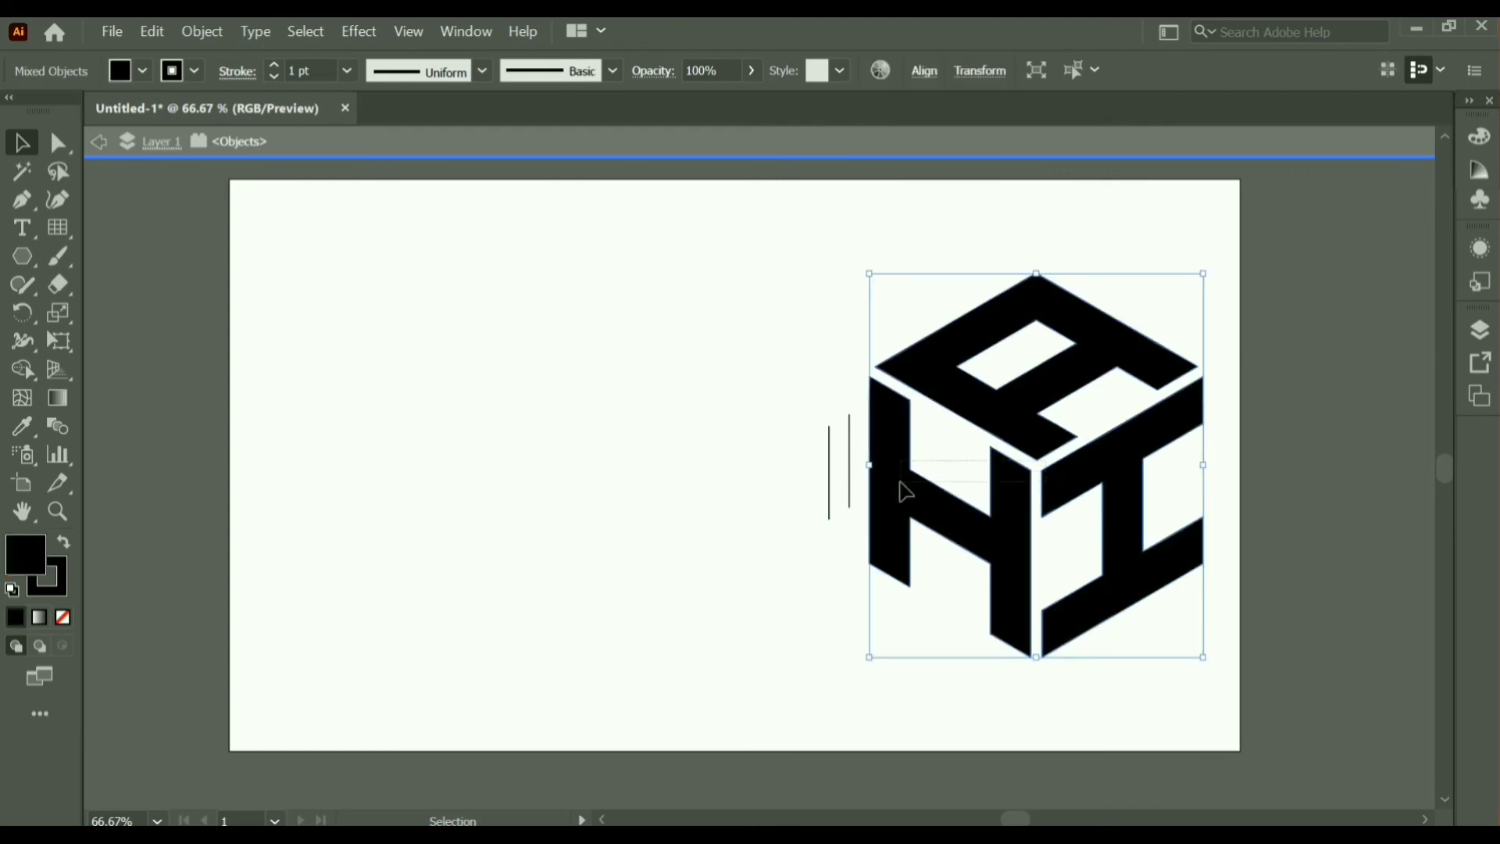
pyautogui.click(1057, 532)
pyautogui.click(1025, 397)
pyautogui.moveTo(1056, 467); pyautogui.dragTo(586, 461)
pyautogui.moveTo(803, 383); pyautogui.dragTo(878, 550)
pyautogui.press('Delete')
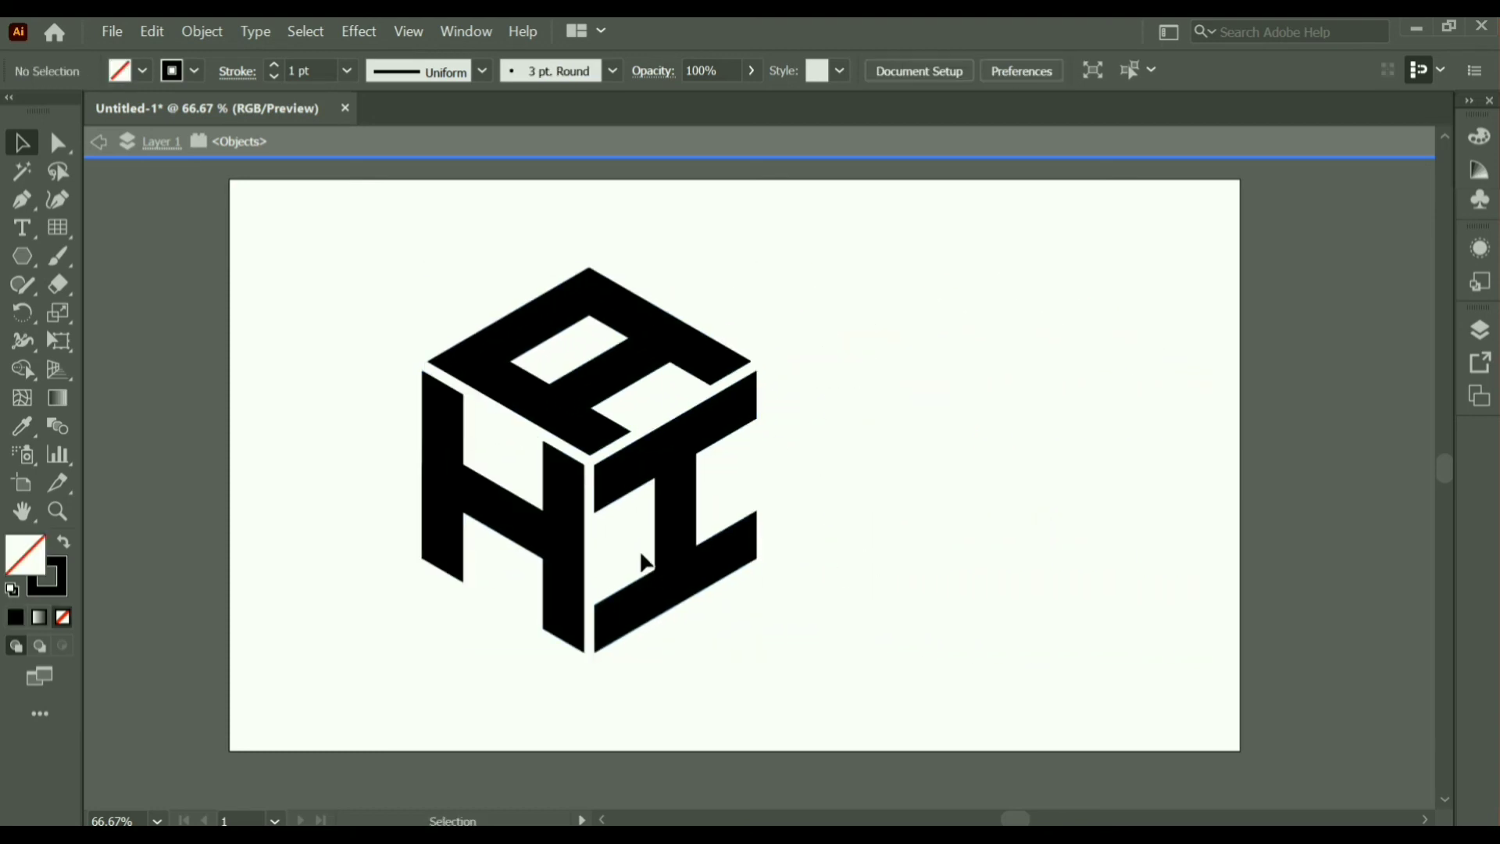
# Select the whole cube and shift it to the artboard centre
pyautogui.keyDown('alt'); pyautogui.scroll(1, 710, 593); pyautogui.keyUp('alt')
pyautogui.scroll(1, 556, 392)
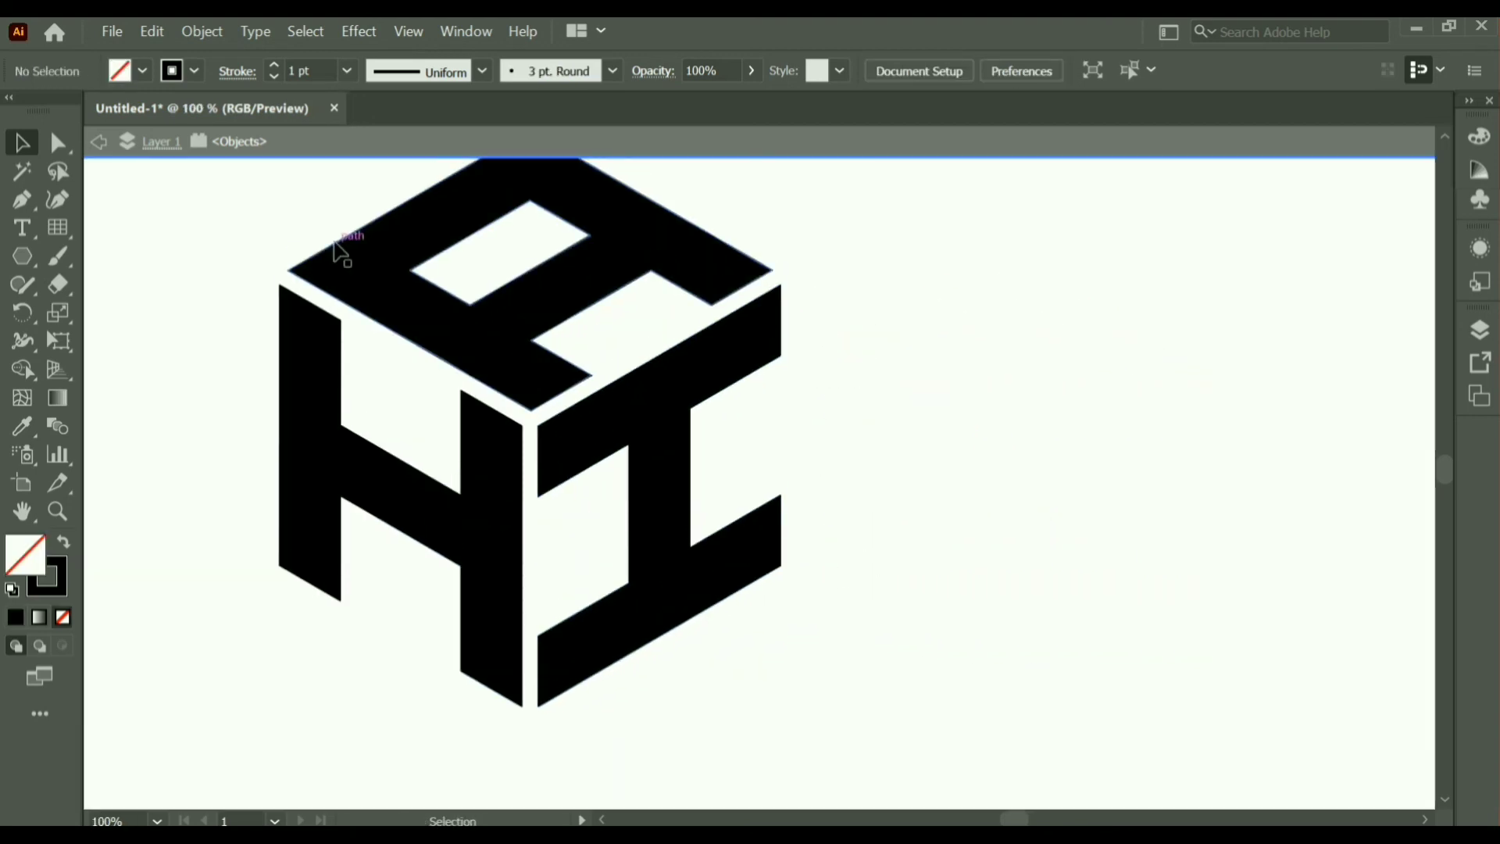
pyautogui.scroll(1, 336, 250)
pyautogui.moveTo(198, 231); pyautogui.dragTo(824, 697)
pyautogui.keyDown('alt'); pyautogui.scroll(-1, 824, 696); pyautogui.keyUp('alt')
pyautogui.moveTo(635, 422); pyautogui.dragTo(710, 422)
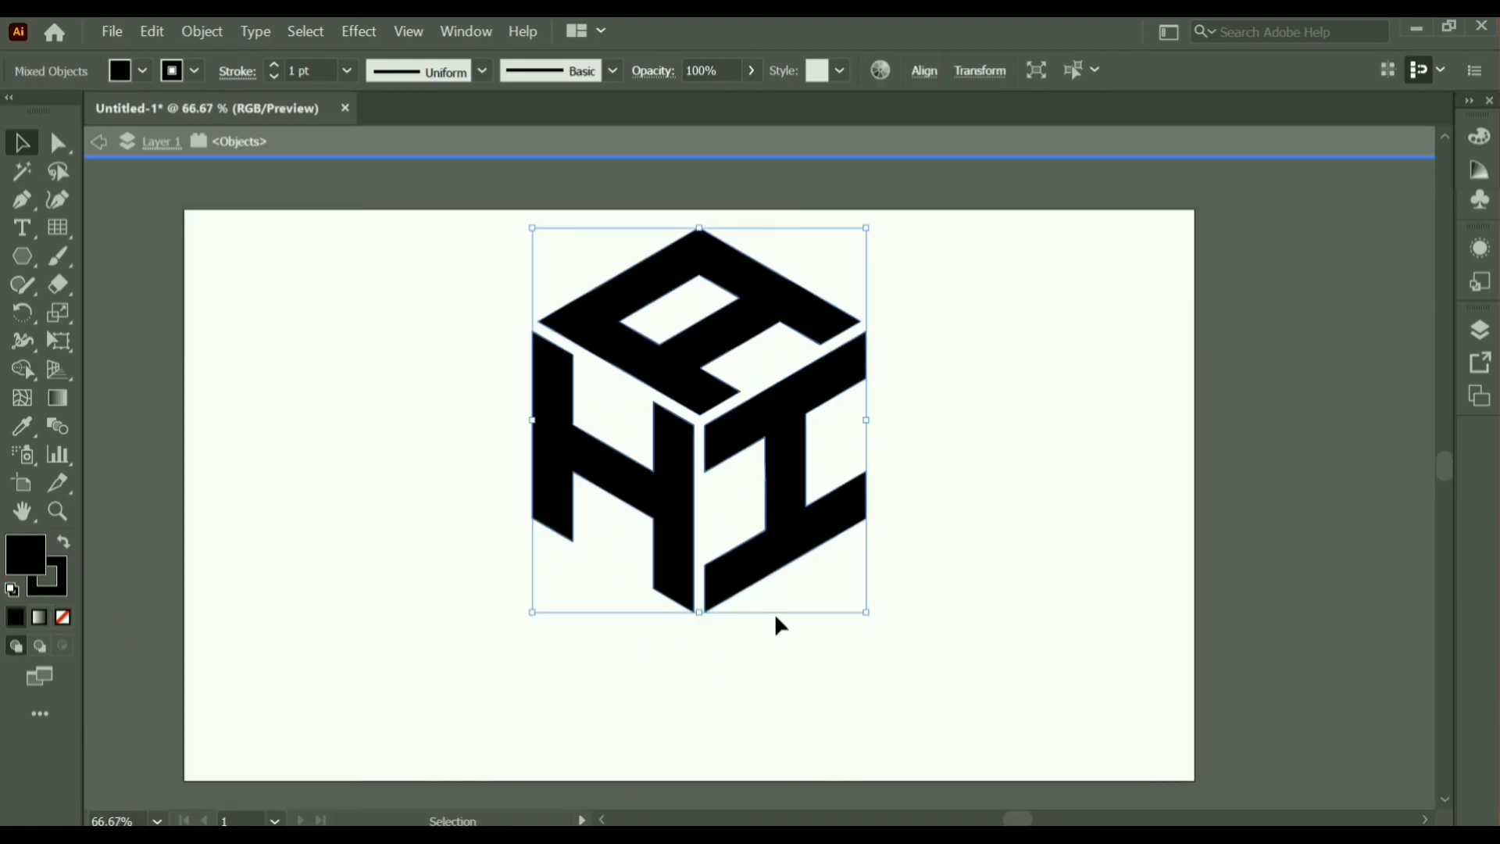
pyautogui.click(734, 663)
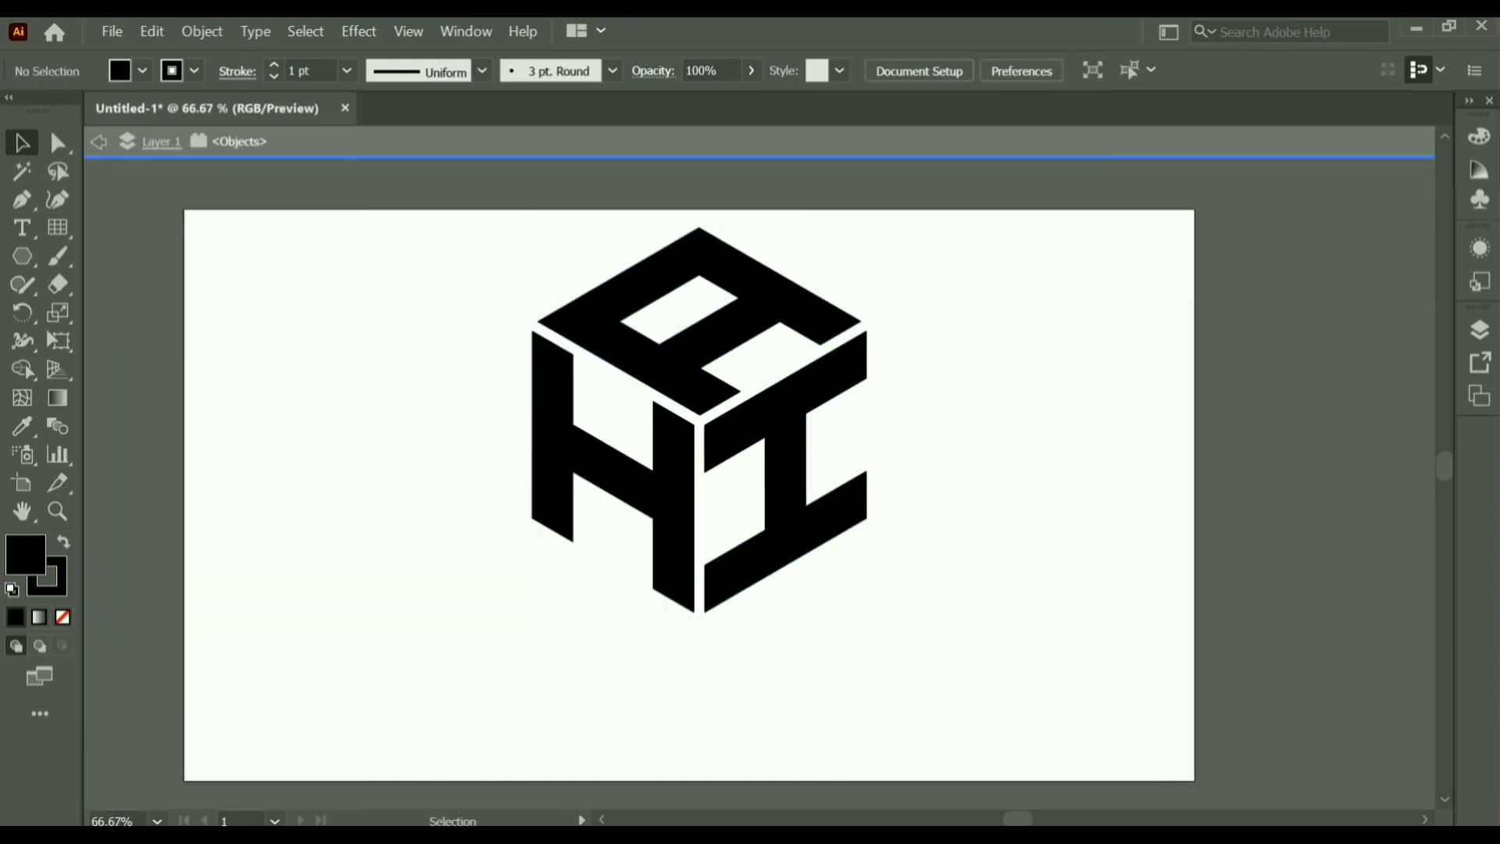
# Add 'AH ISTRUCT' text below the cube, delete the empty frame, and draw a second text area
pyautogui.click(11, 225)
pyautogui.moveTo(547, 617)
pyautogui.mouseDown()
pyautogui.moveTo(621, 660)
pyautogui.moveTo(862, 676)
pyautogui.mouseUp()
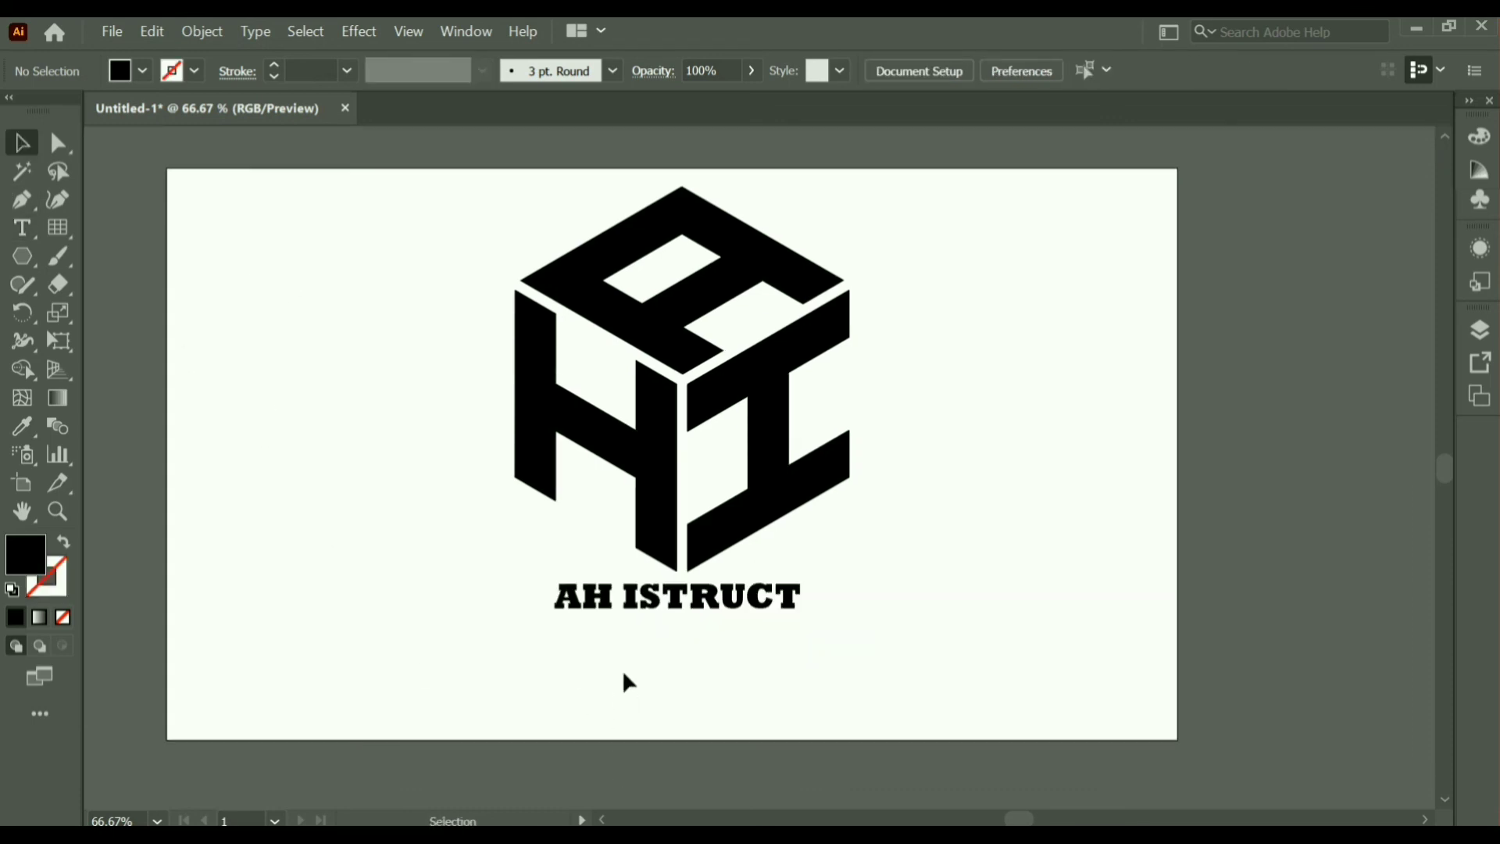
pyautogui.click(642, 703)
pyautogui.press('Delete')
pyautogui.click(23, 228)
pyautogui.moveTo(543, 622); pyautogui.dragTo(801, 669)
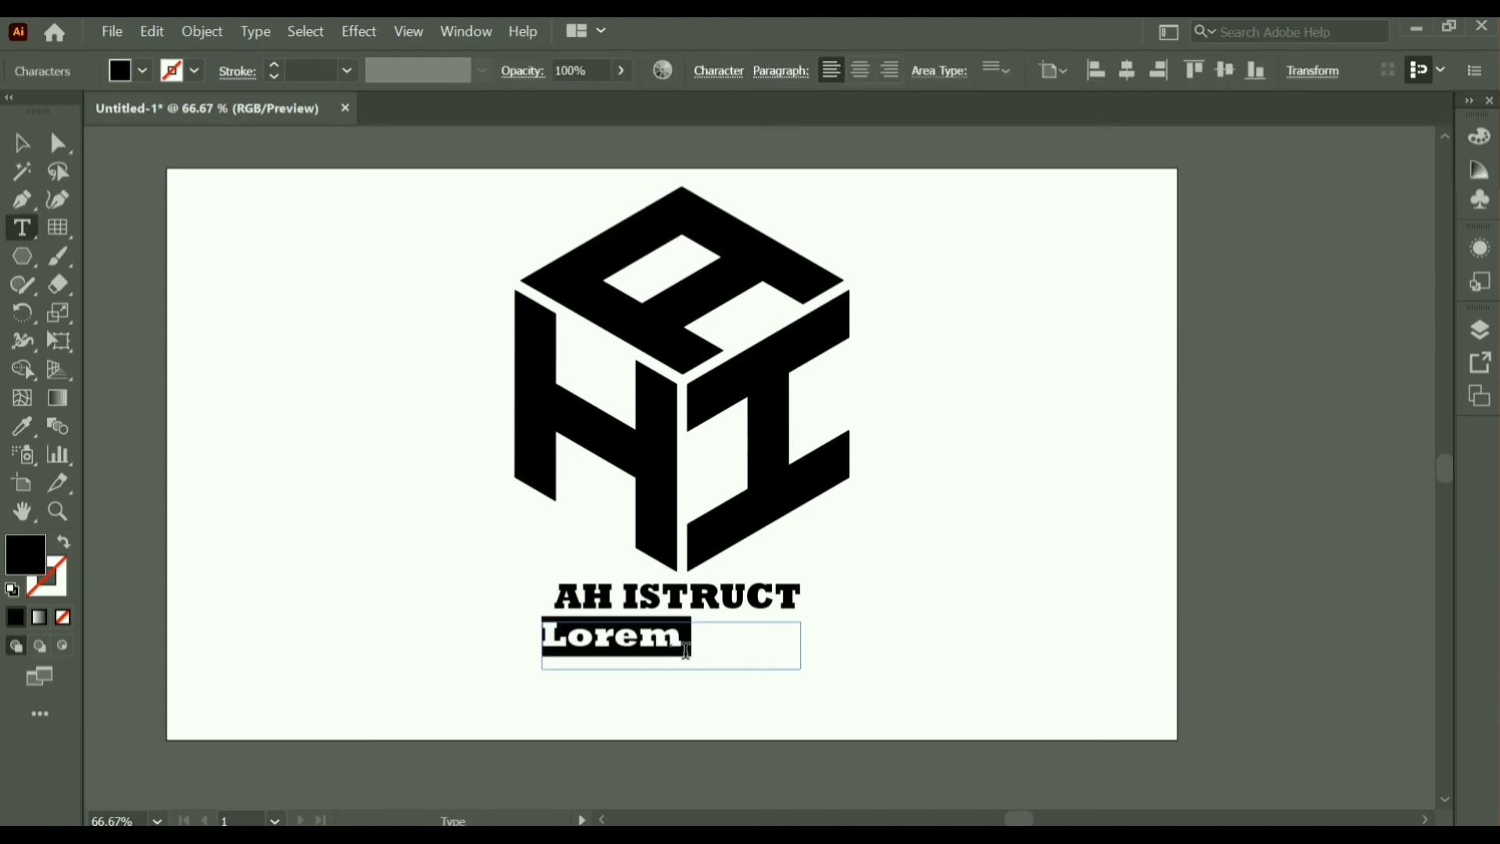